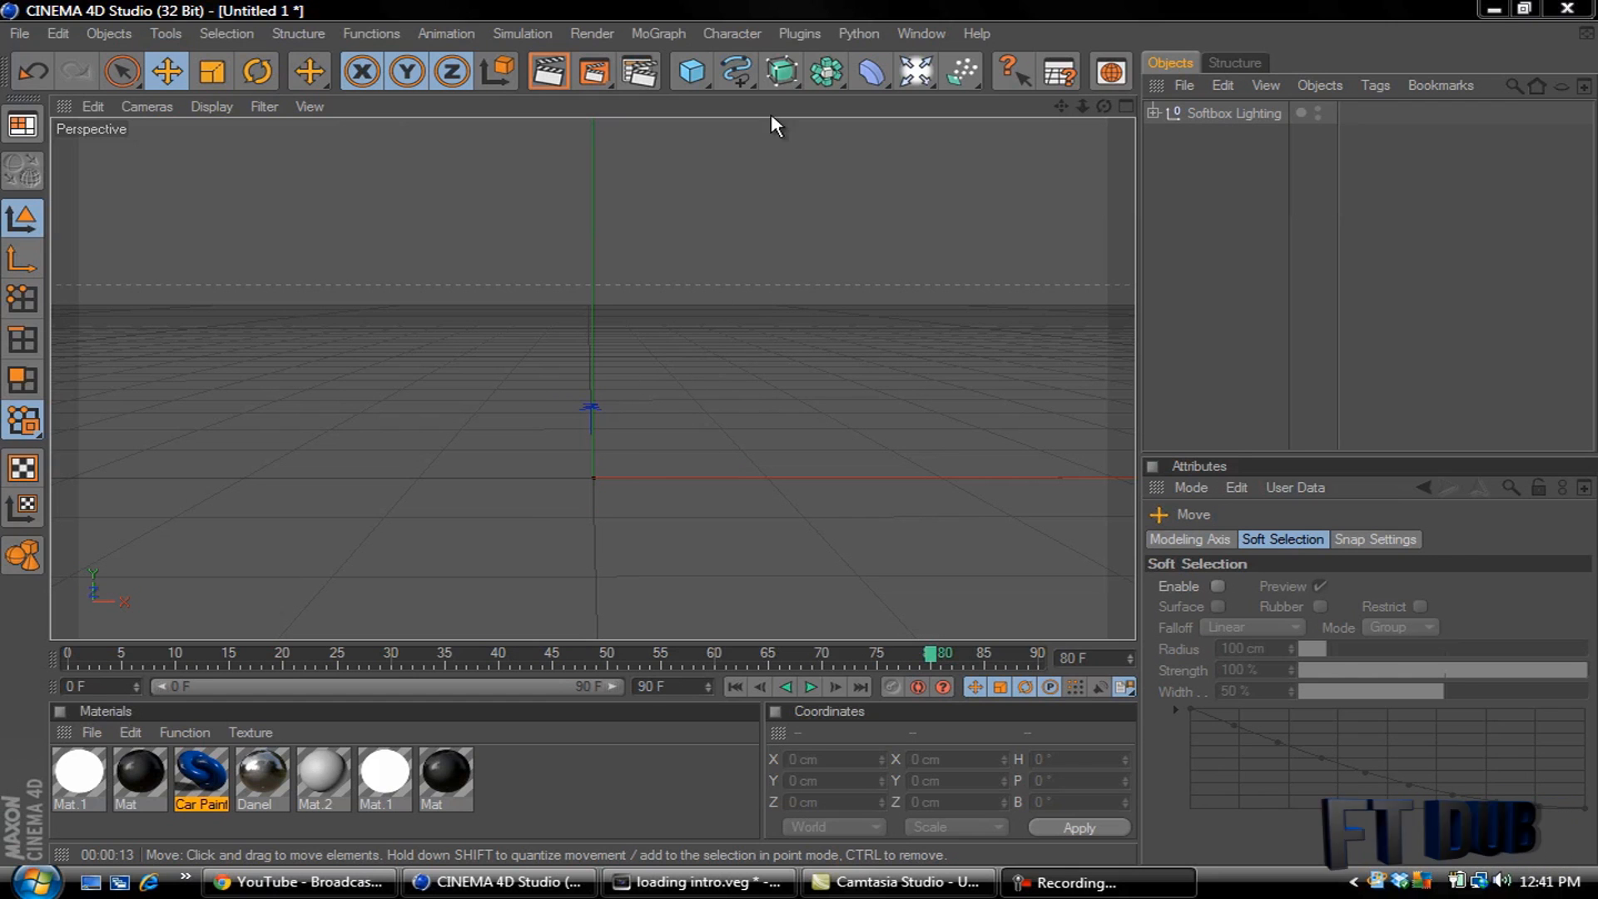
# Step: Show the MoGraph object list over the empty softbox-lit scene
pyautogui.click(658, 33)
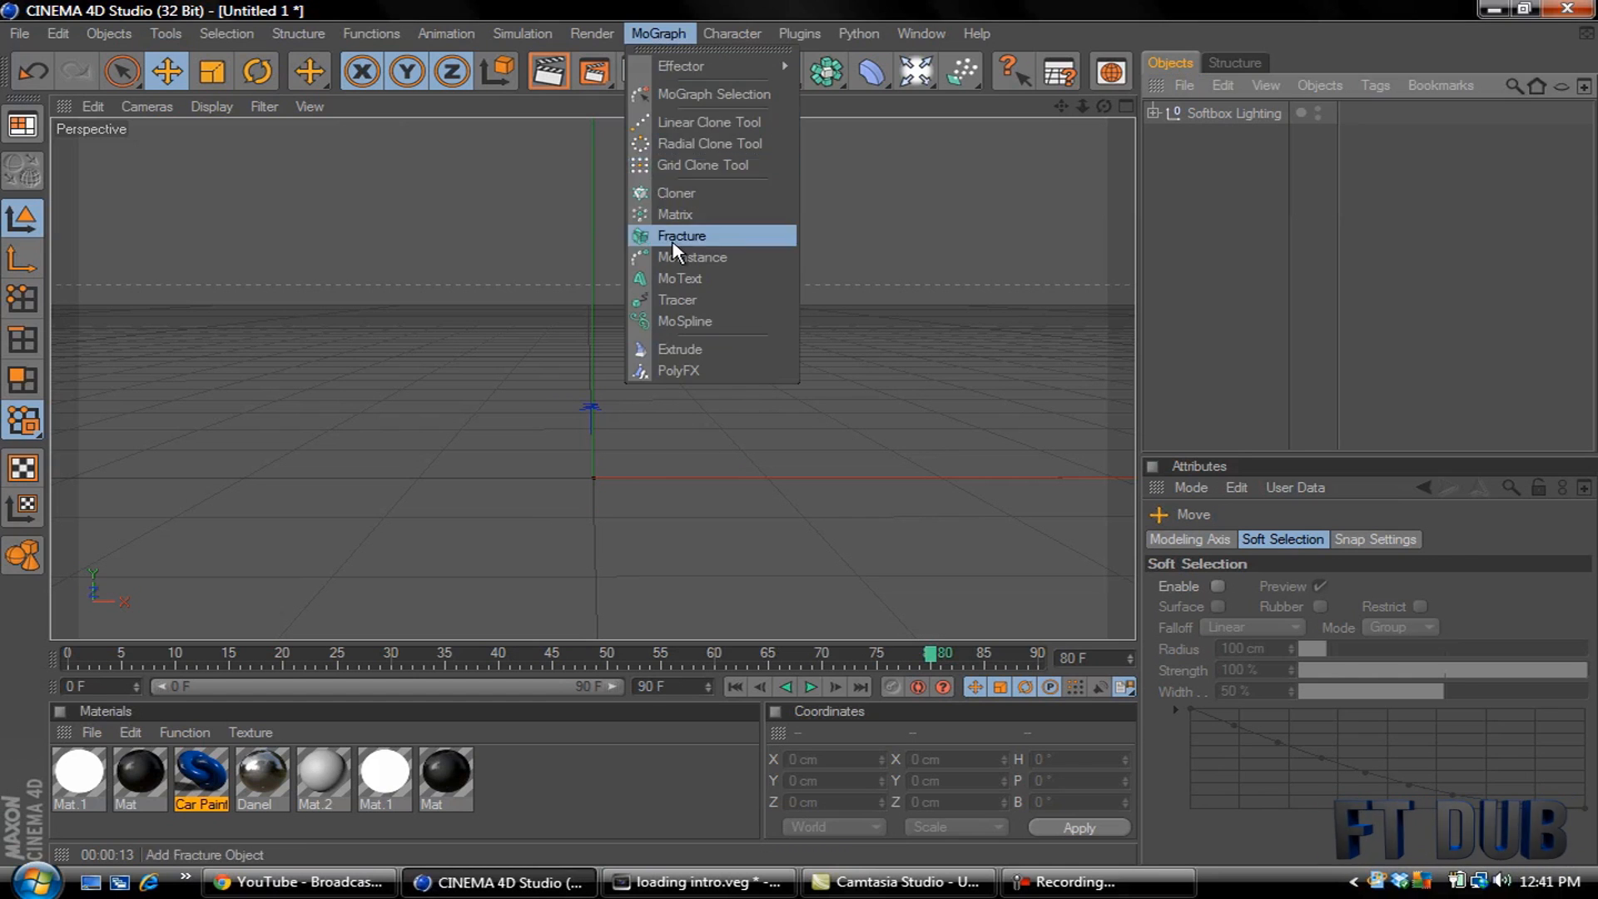
# Step: Add a MoText object with depth 60 cm and its text replaced by FT DUB
pyautogui.click(677, 279)
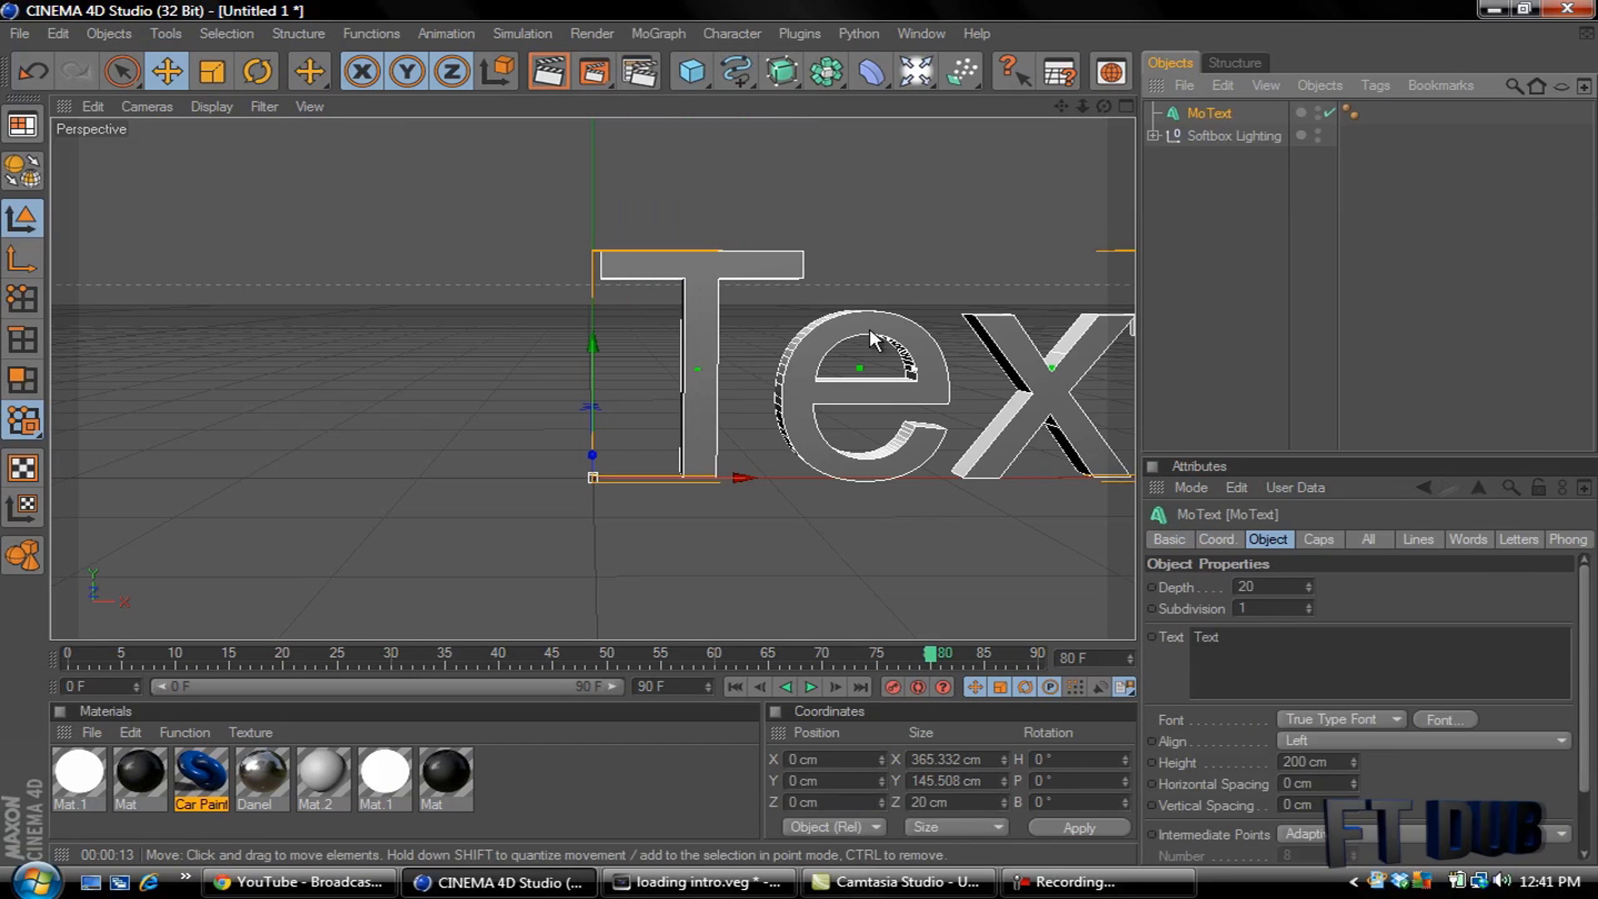
pyautogui.click(1246, 586)
pyautogui.write('60')
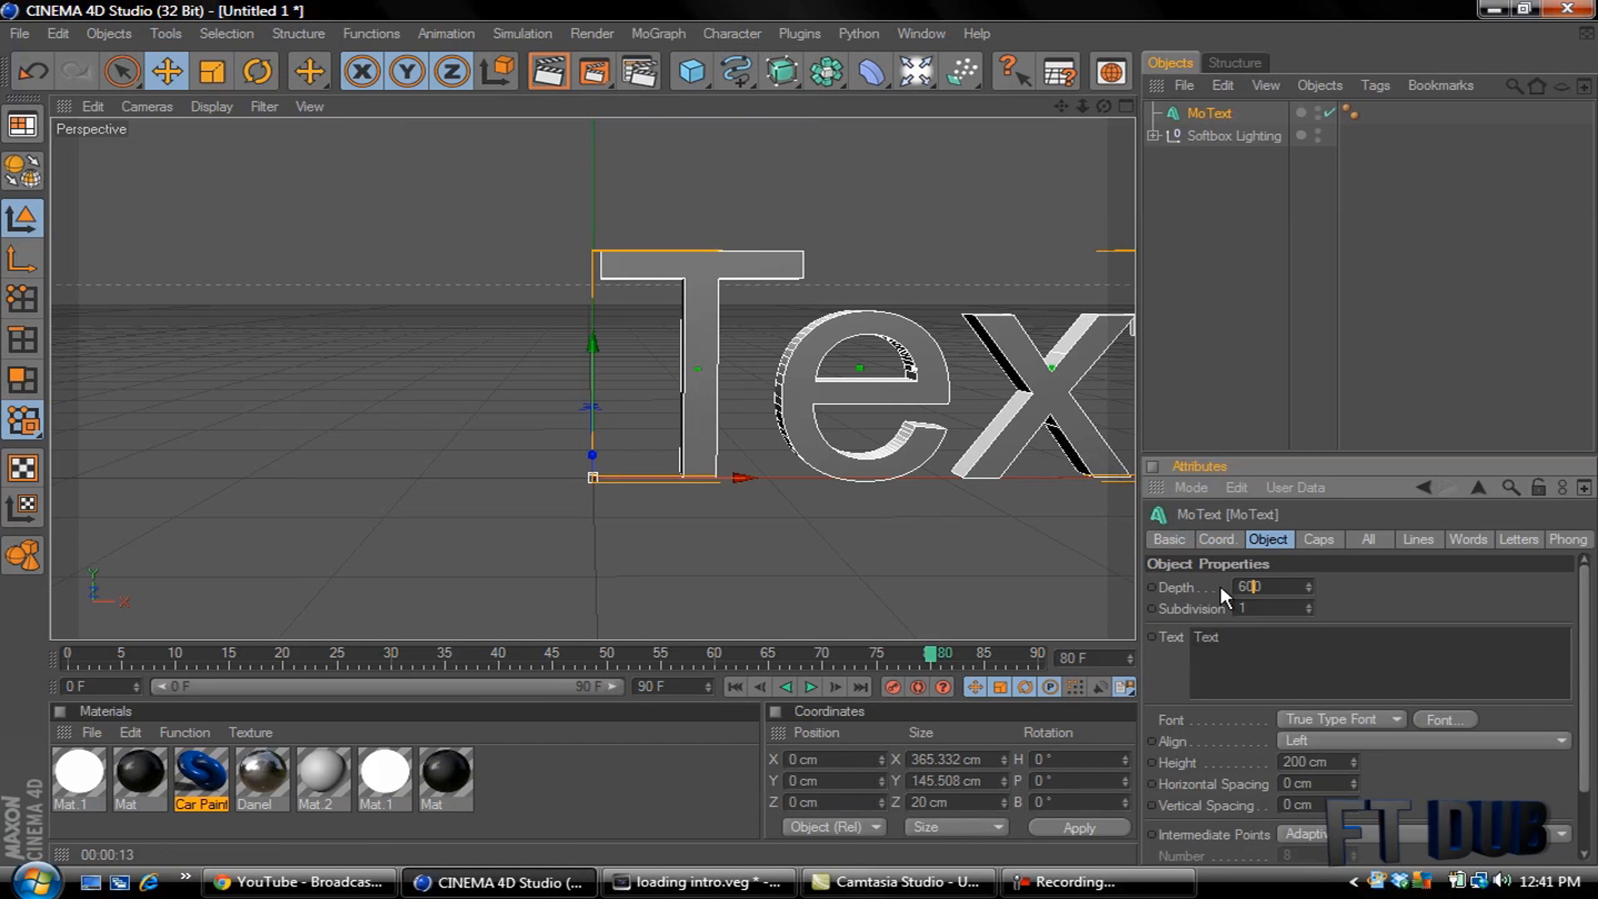
pyautogui.write('80')
pyautogui.press('Return')
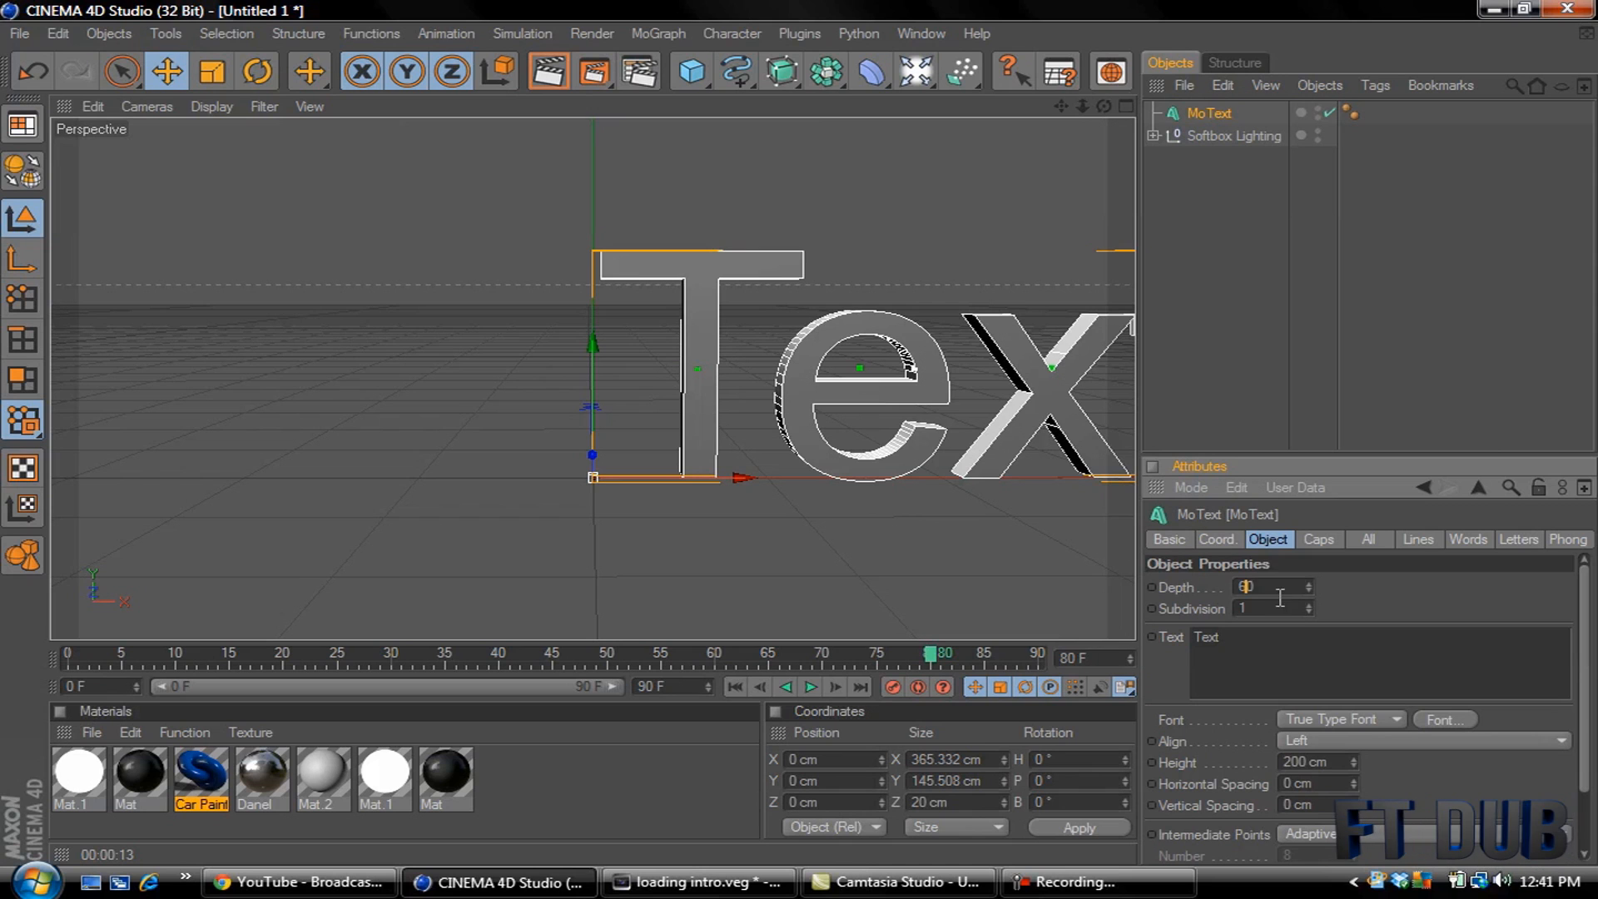
pyautogui.doubleClick(1186, 637)
pyautogui.write('F')
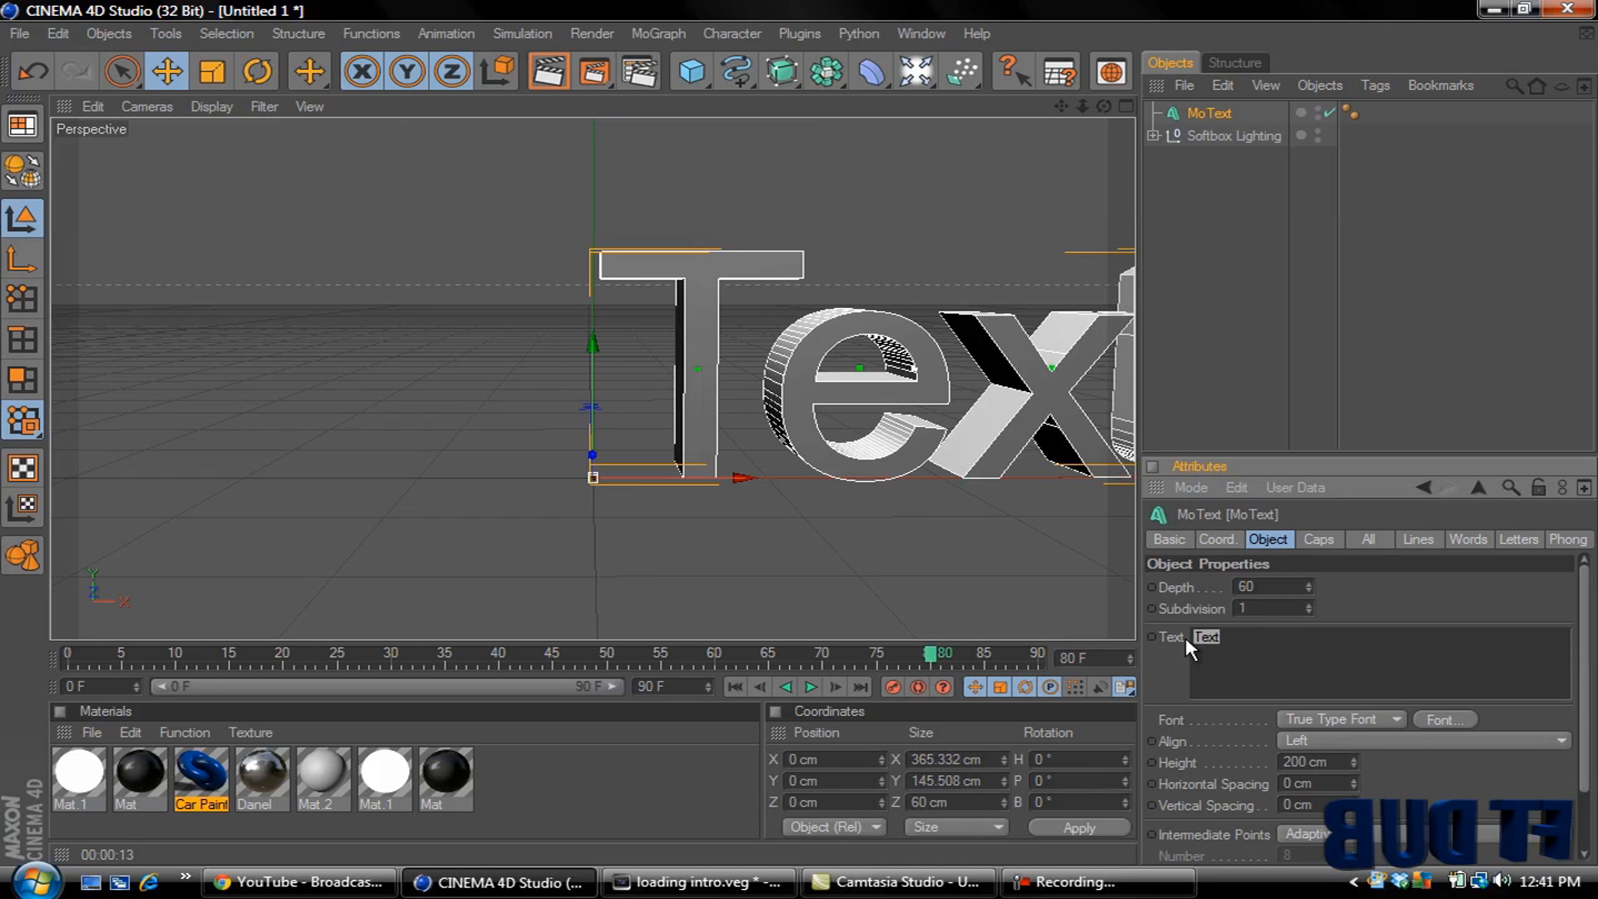
pyautogui.write('T DUB')
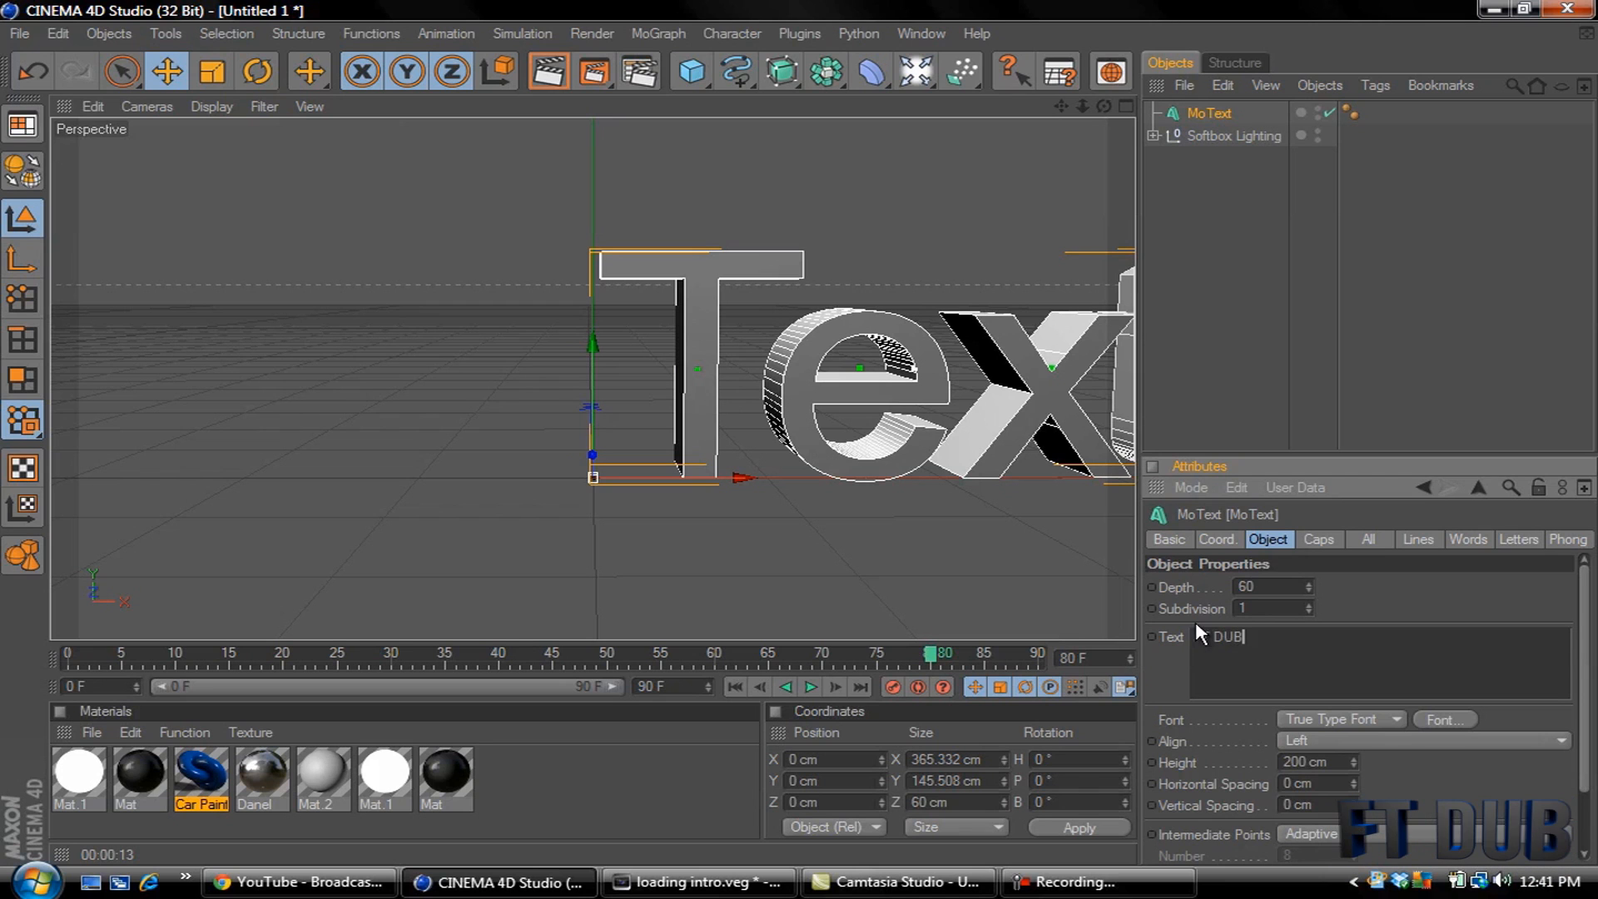
pyautogui.click(1313, 540)
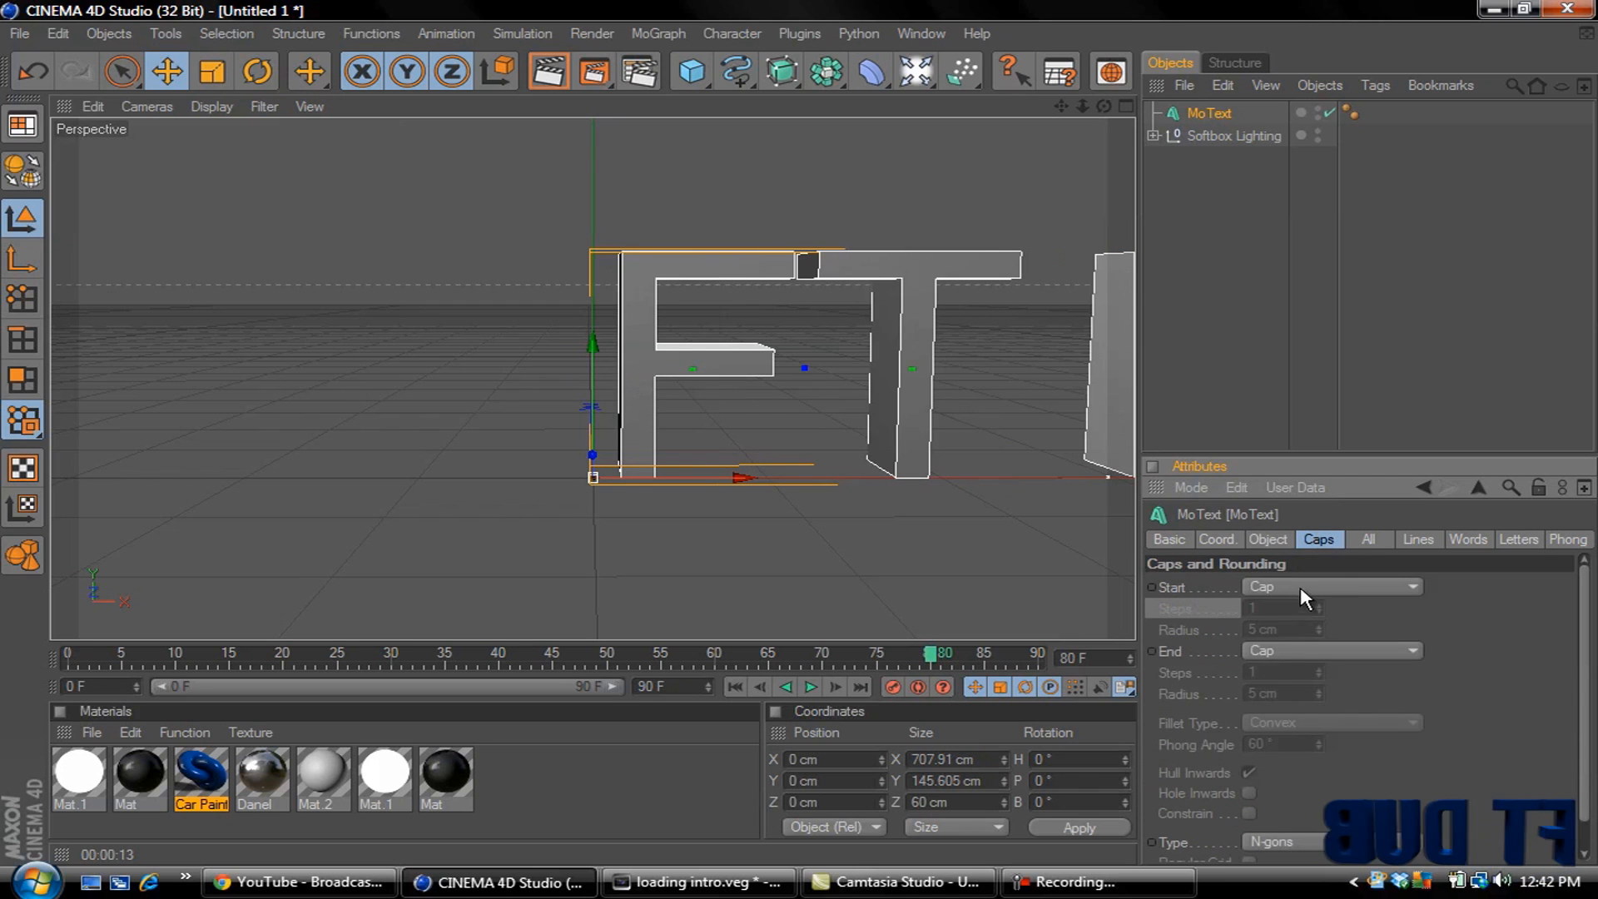
# Step: Give both the start and end of the letters fillet caps
pyautogui.click(1303, 586)
pyautogui.click(1317, 666)
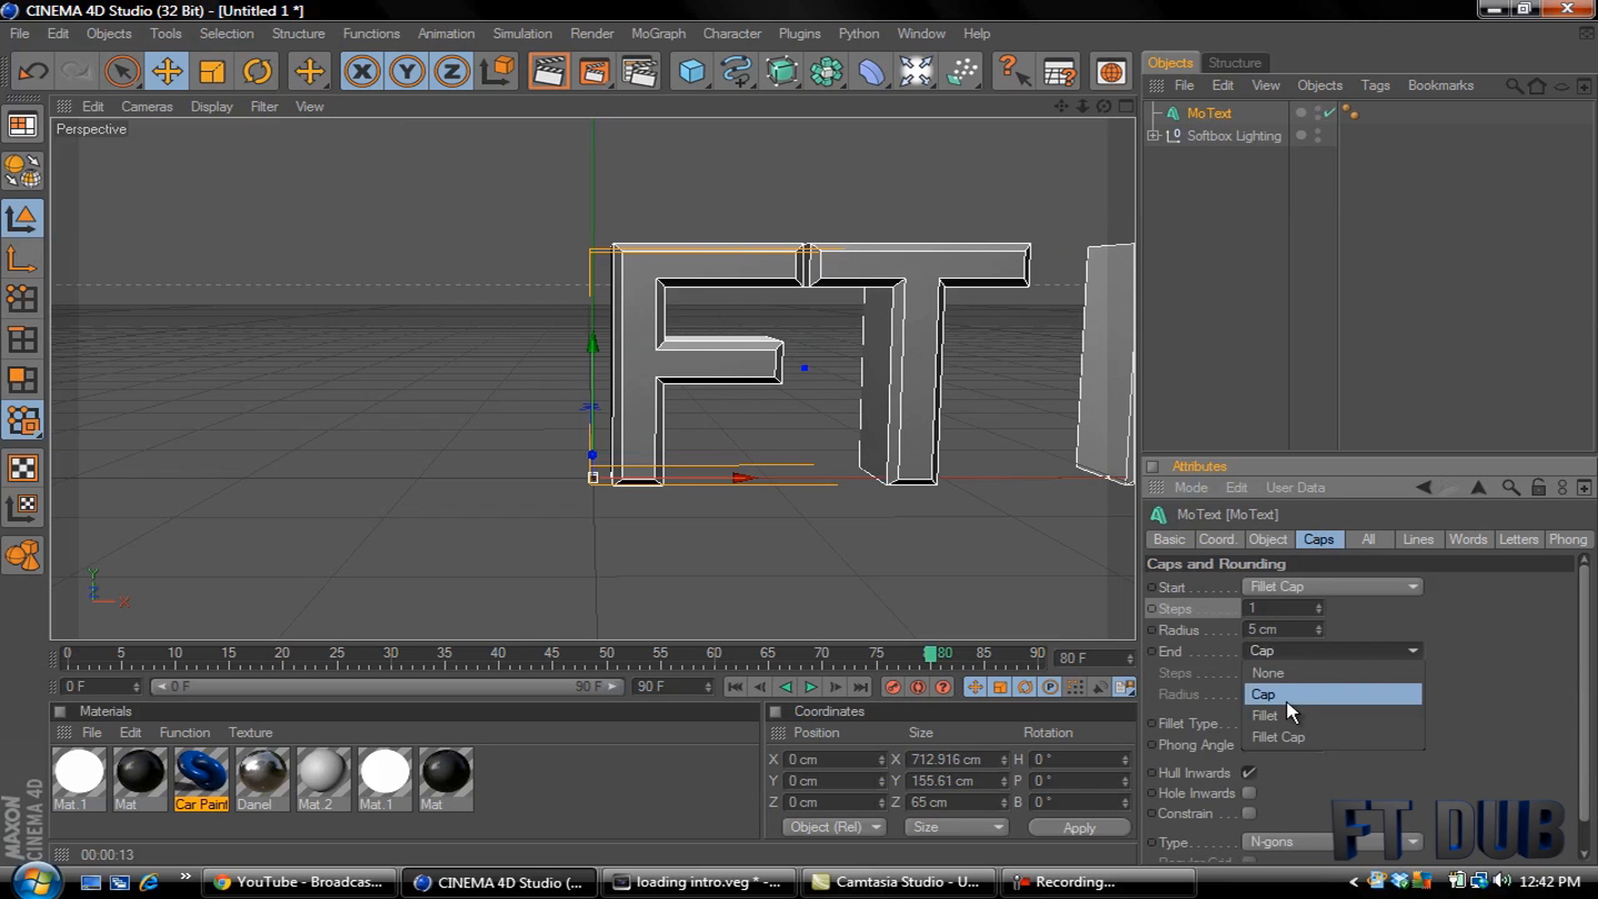
pyautogui.click(1302, 730)
pyautogui.click(1261, 609)
pyautogui.write('5')
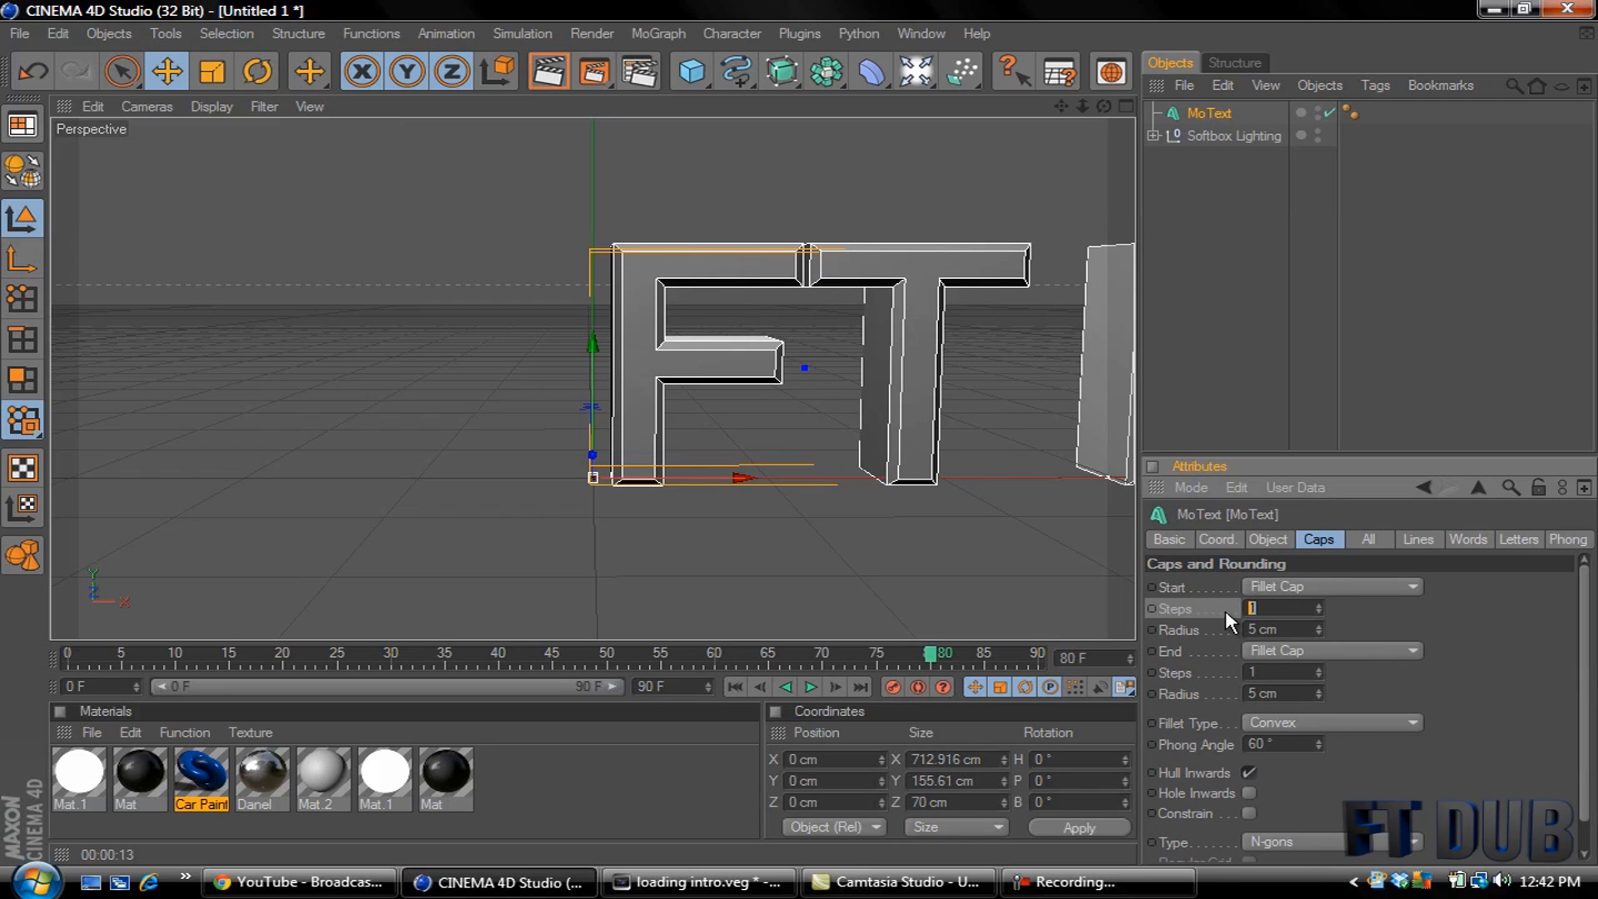
# Step: Set both fillet caps to 5 steps with a 2 cm radius
pyautogui.click(1255, 631)
pyautogui.write('2')
pyautogui.press('Return')
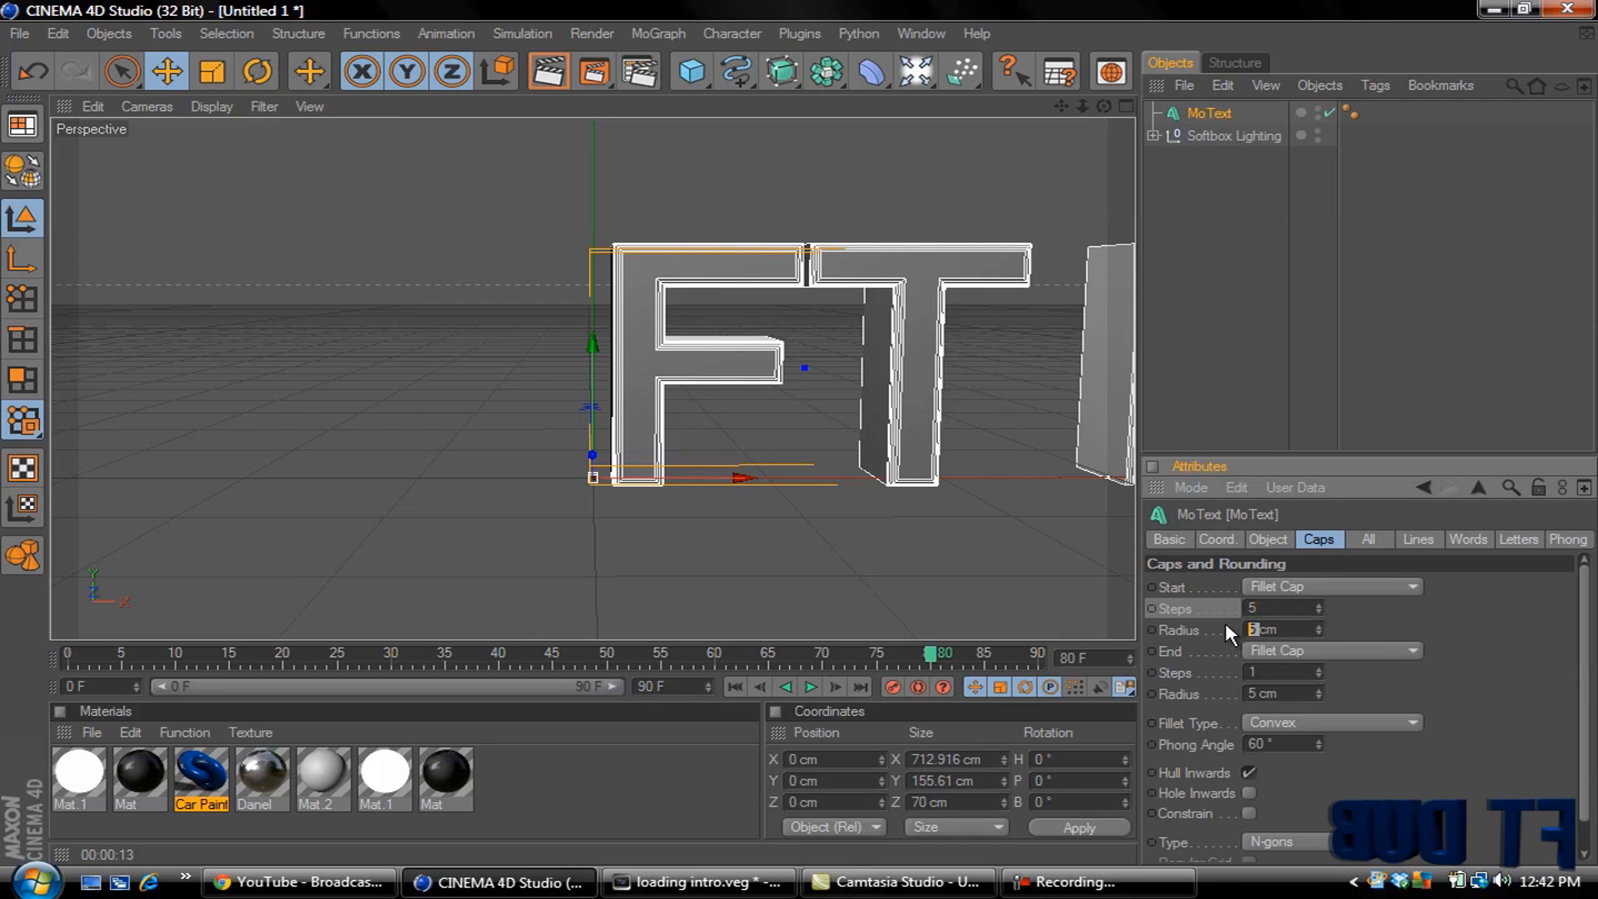
pyautogui.write('2')
pyautogui.click(1255, 672)
pyautogui.write('5')
pyautogui.press('Return')
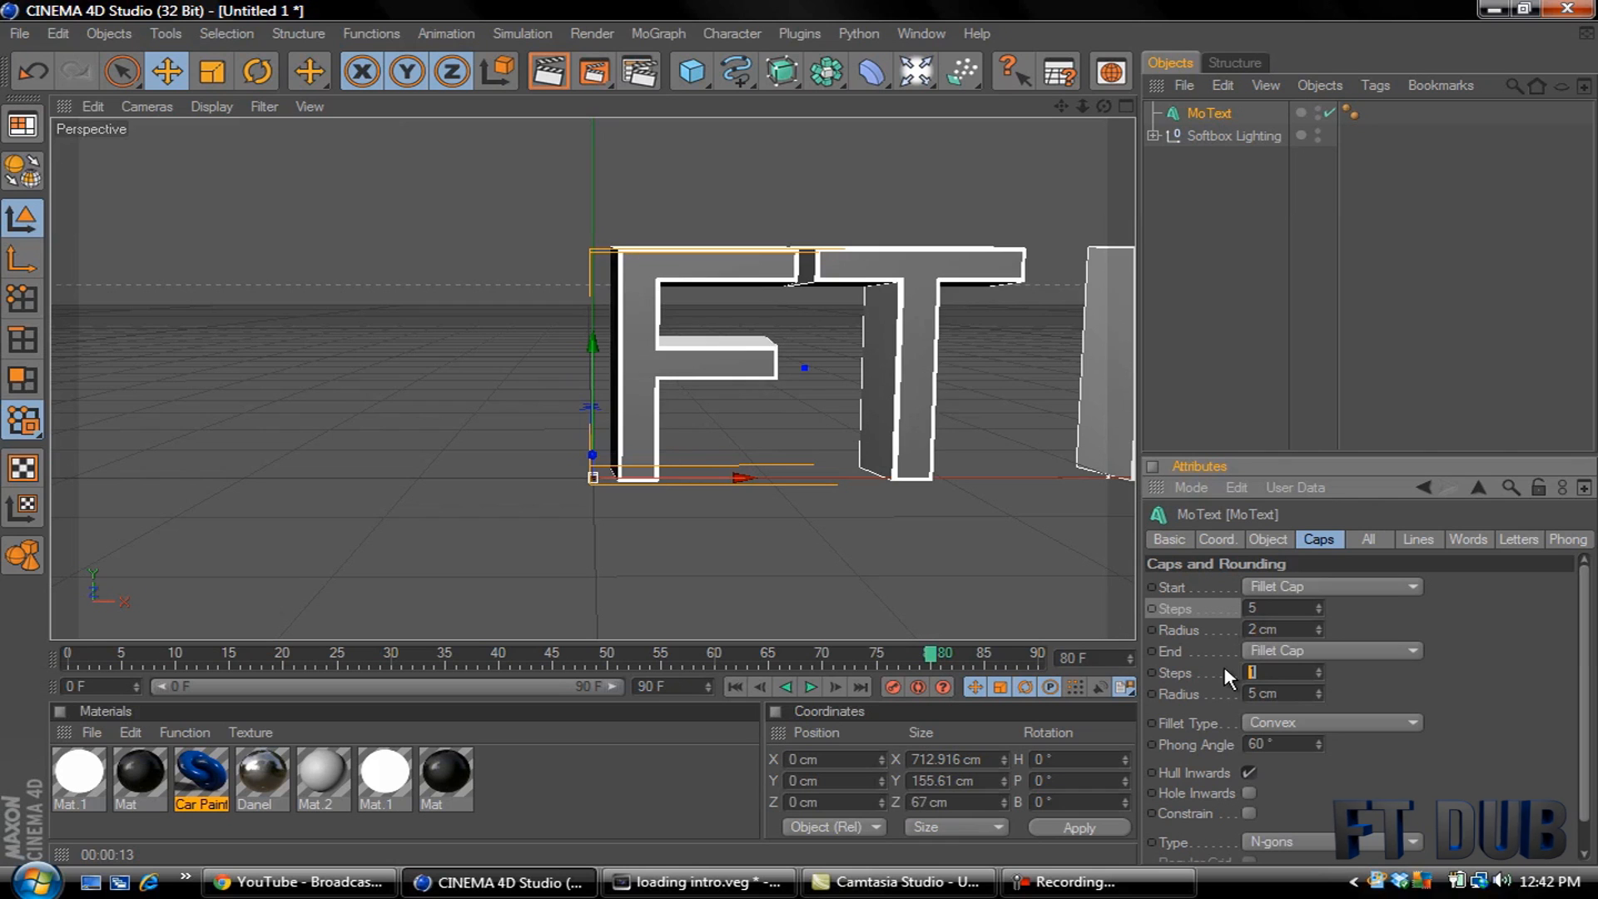
pyautogui.write('5')
pyautogui.click(1254, 693)
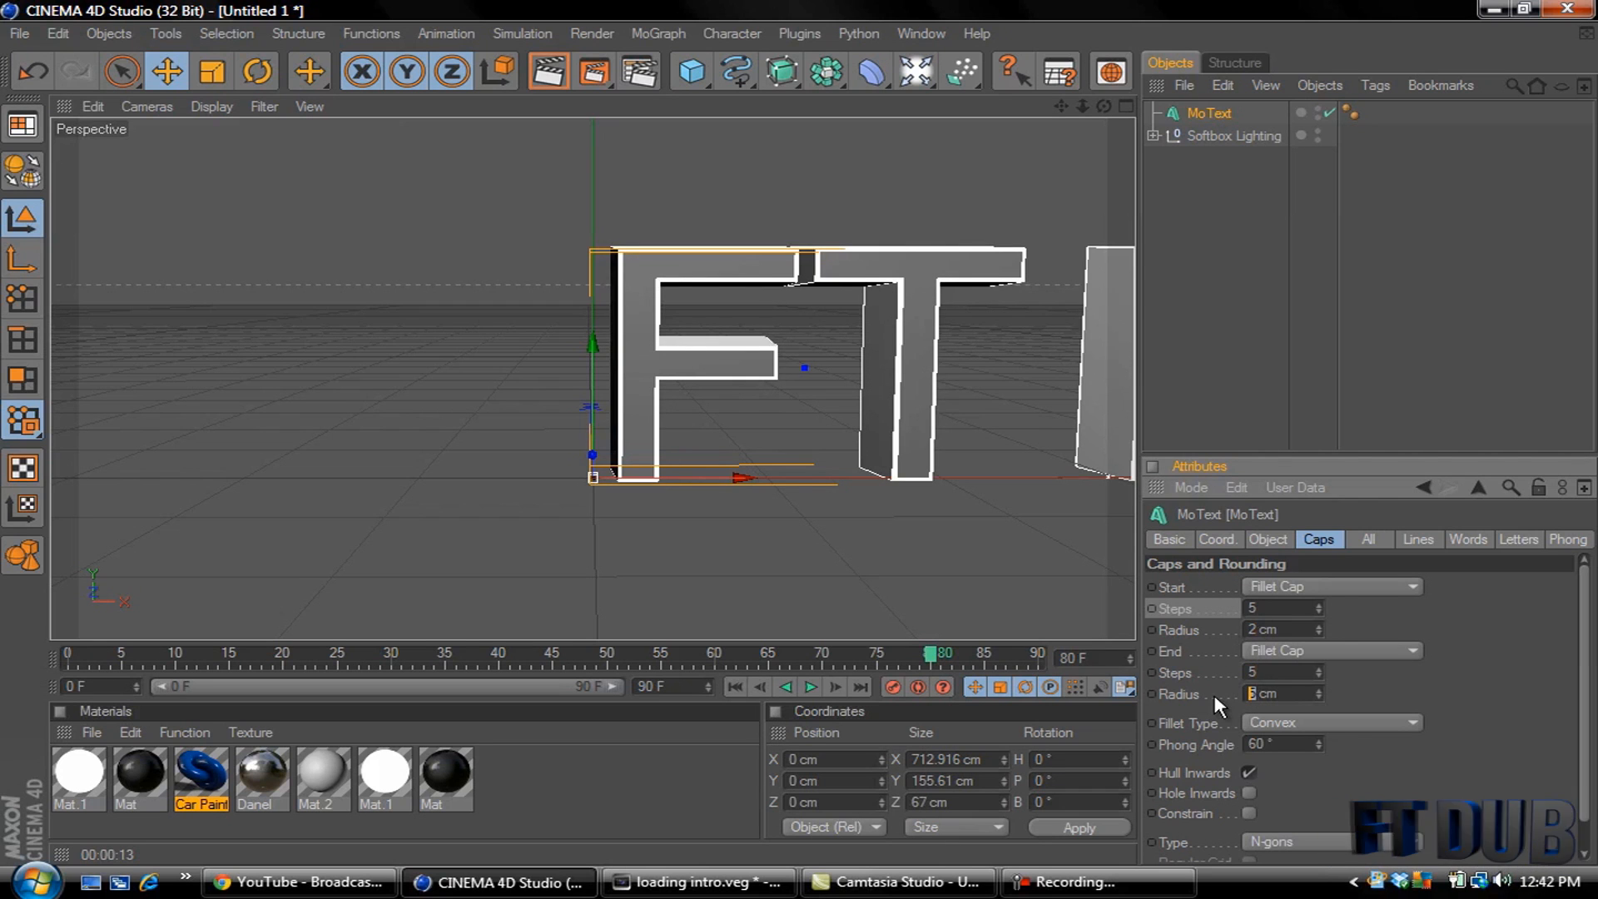
pyautogui.write('2')
pyautogui.click(1267, 540)
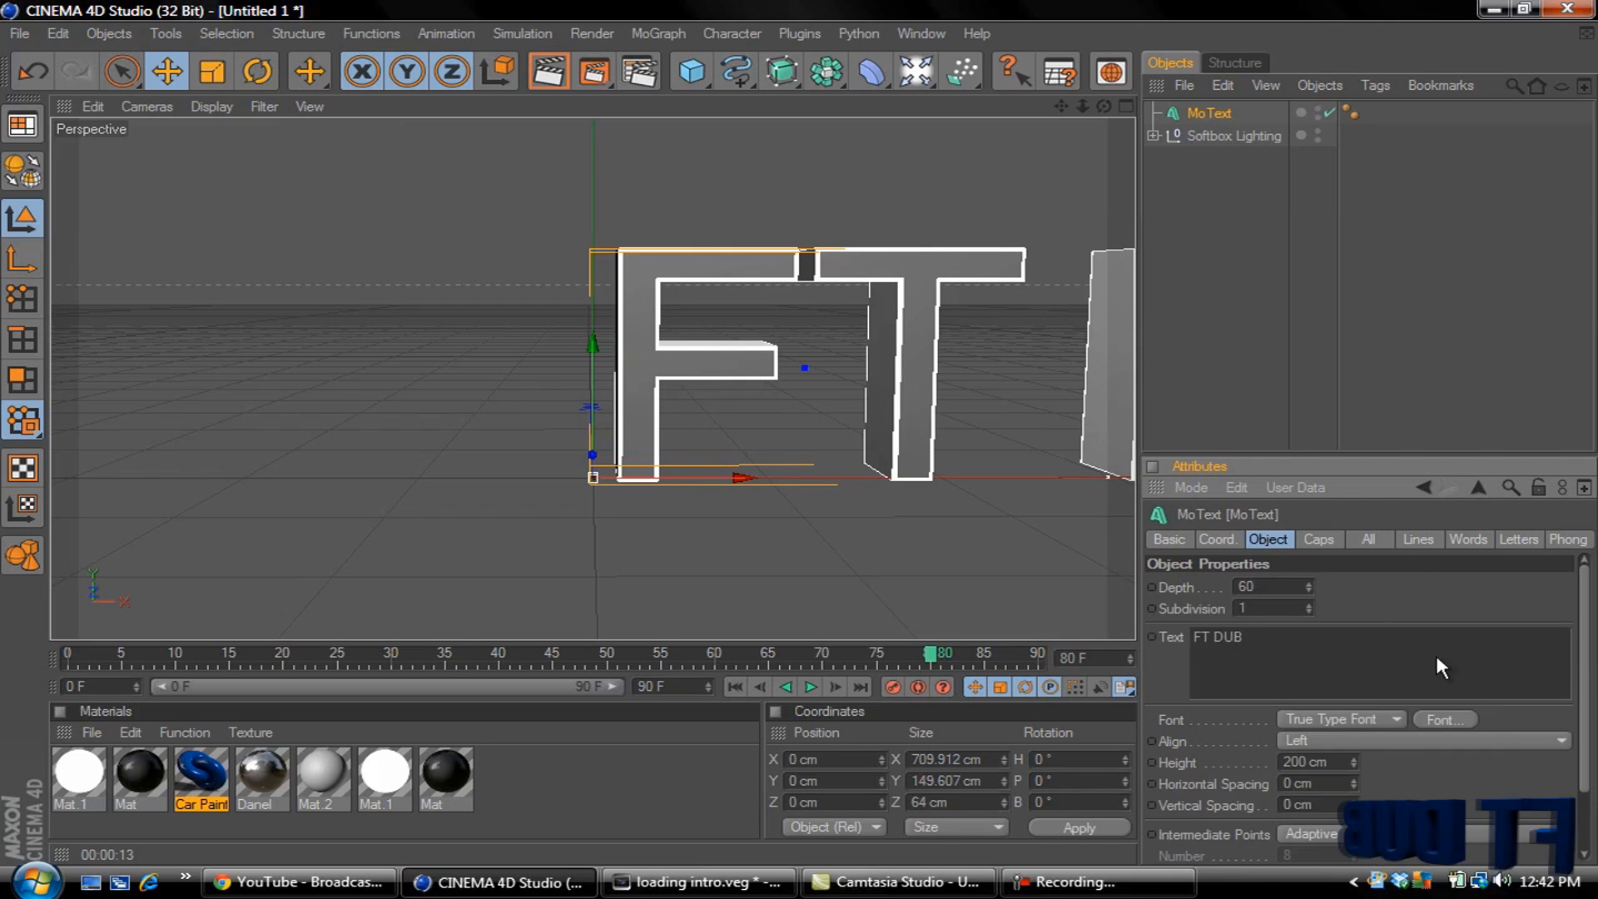
pyautogui.click(1440, 720)
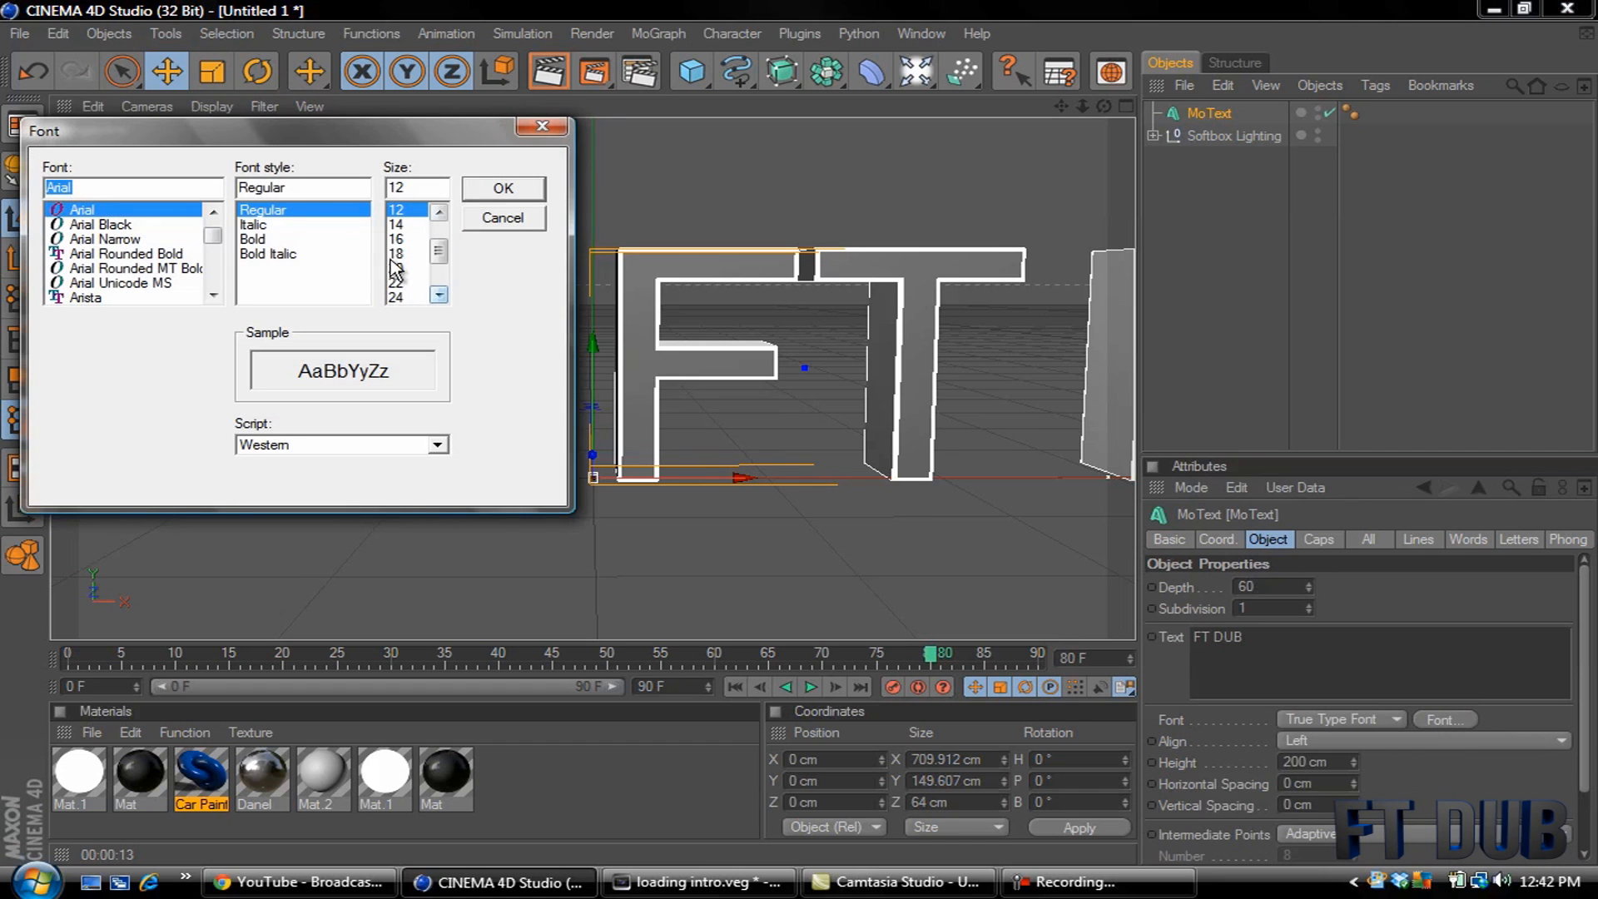
# Step: Set the FT DUB text in the Bebas Neue font
pyautogui.click(214, 294)
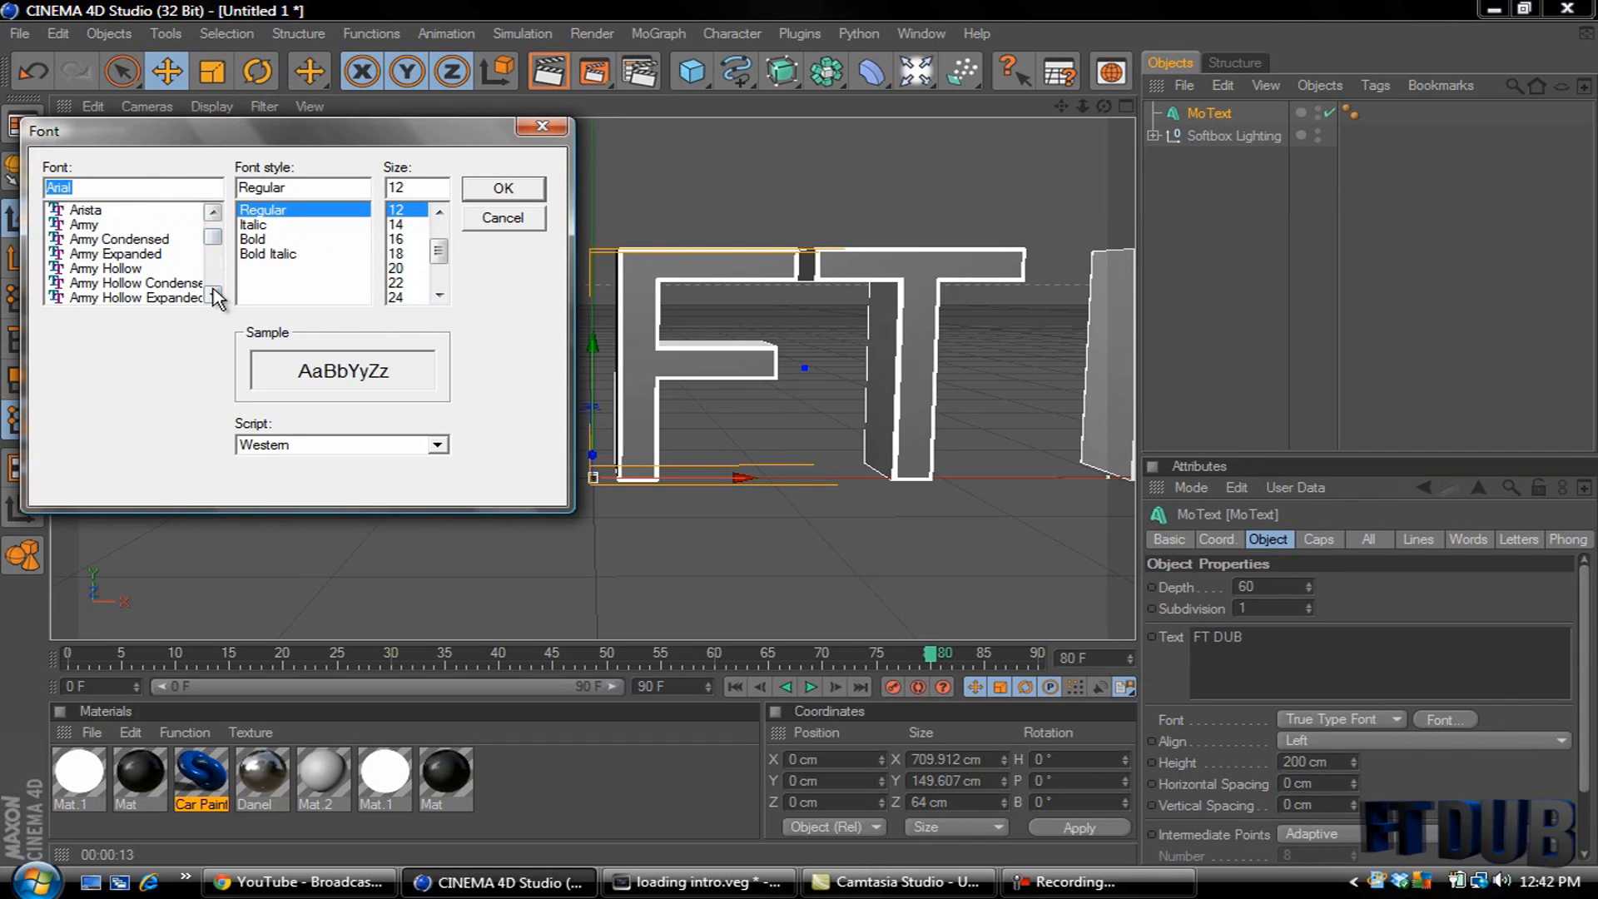
pyautogui.click(213, 294)
pyautogui.click(214, 295)
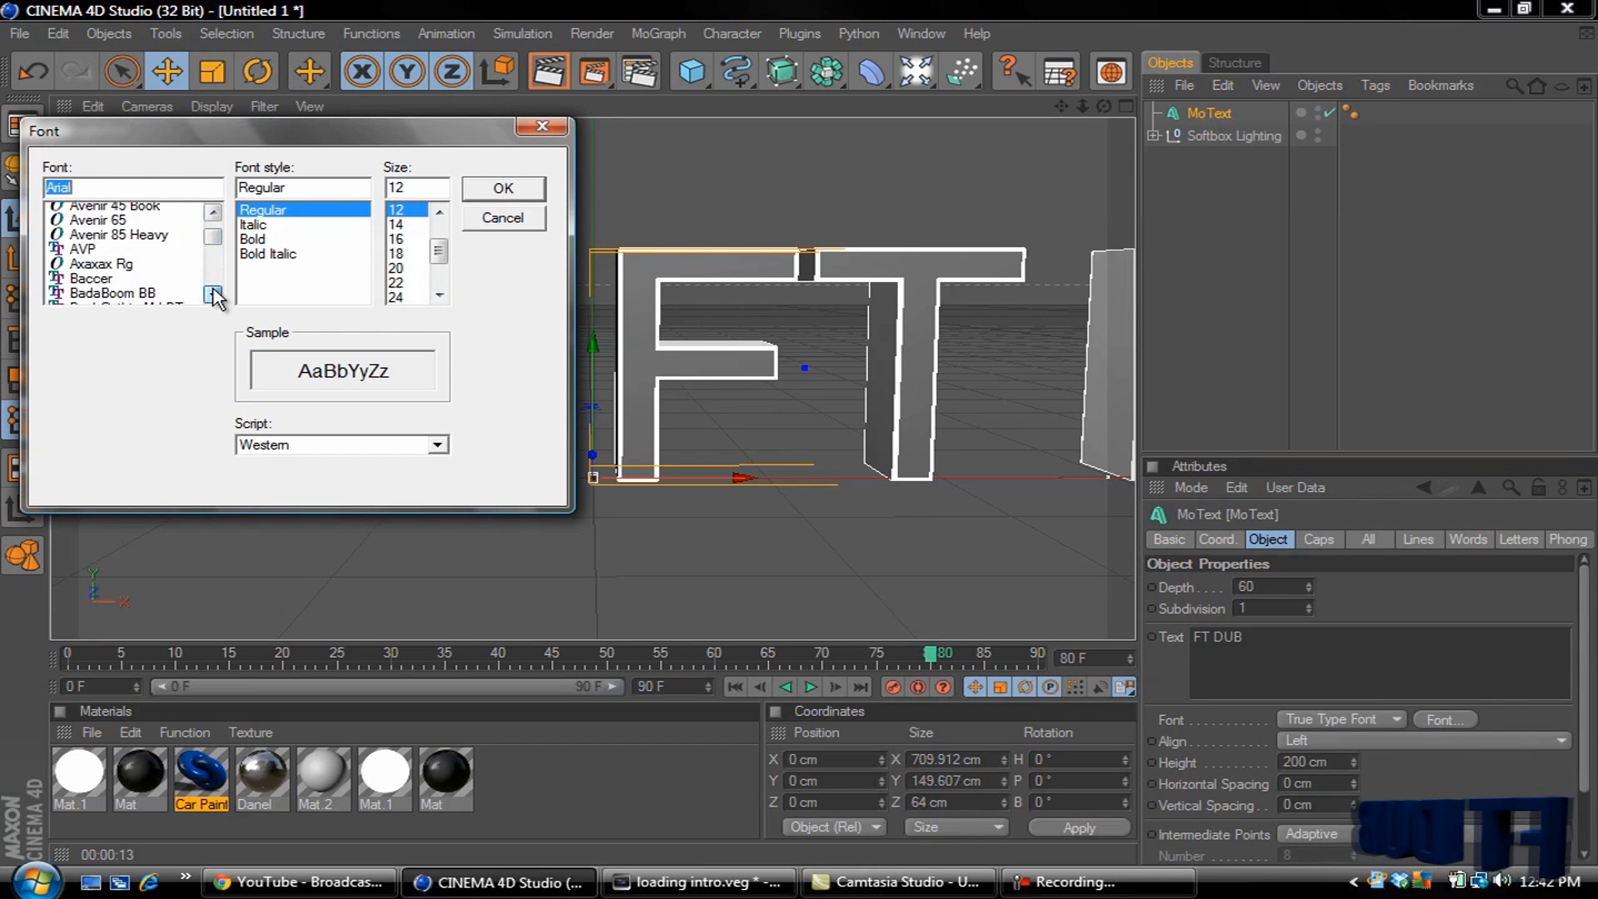
pyautogui.click(213, 296)
pyautogui.click(214, 295)
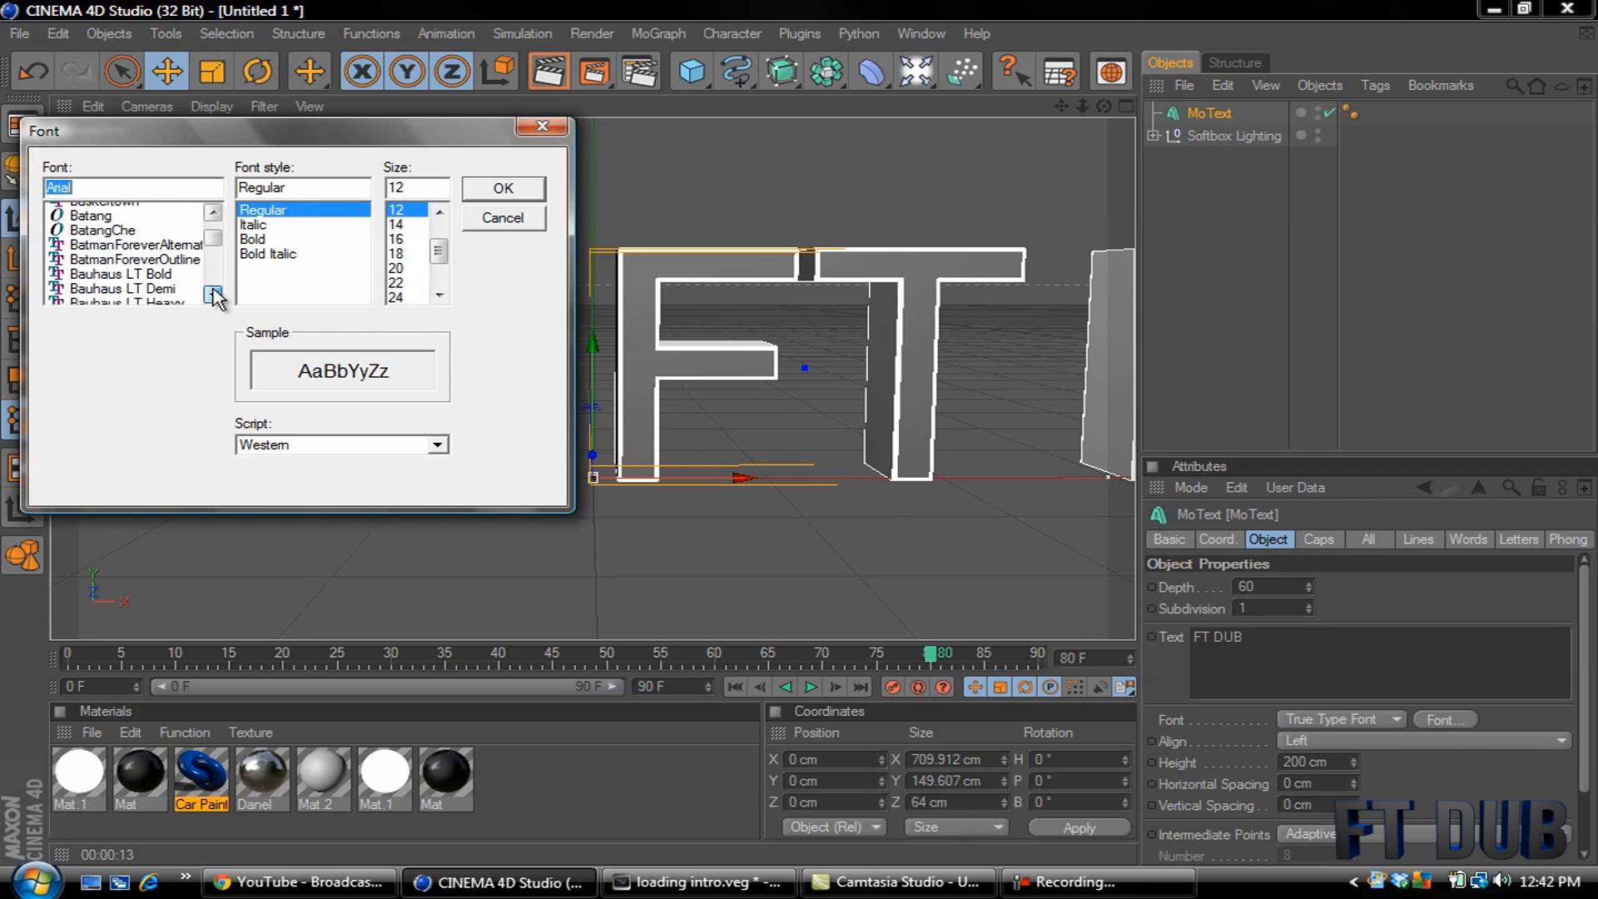
pyautogui.click(214, 294)
pyautogui.click(214, 294)
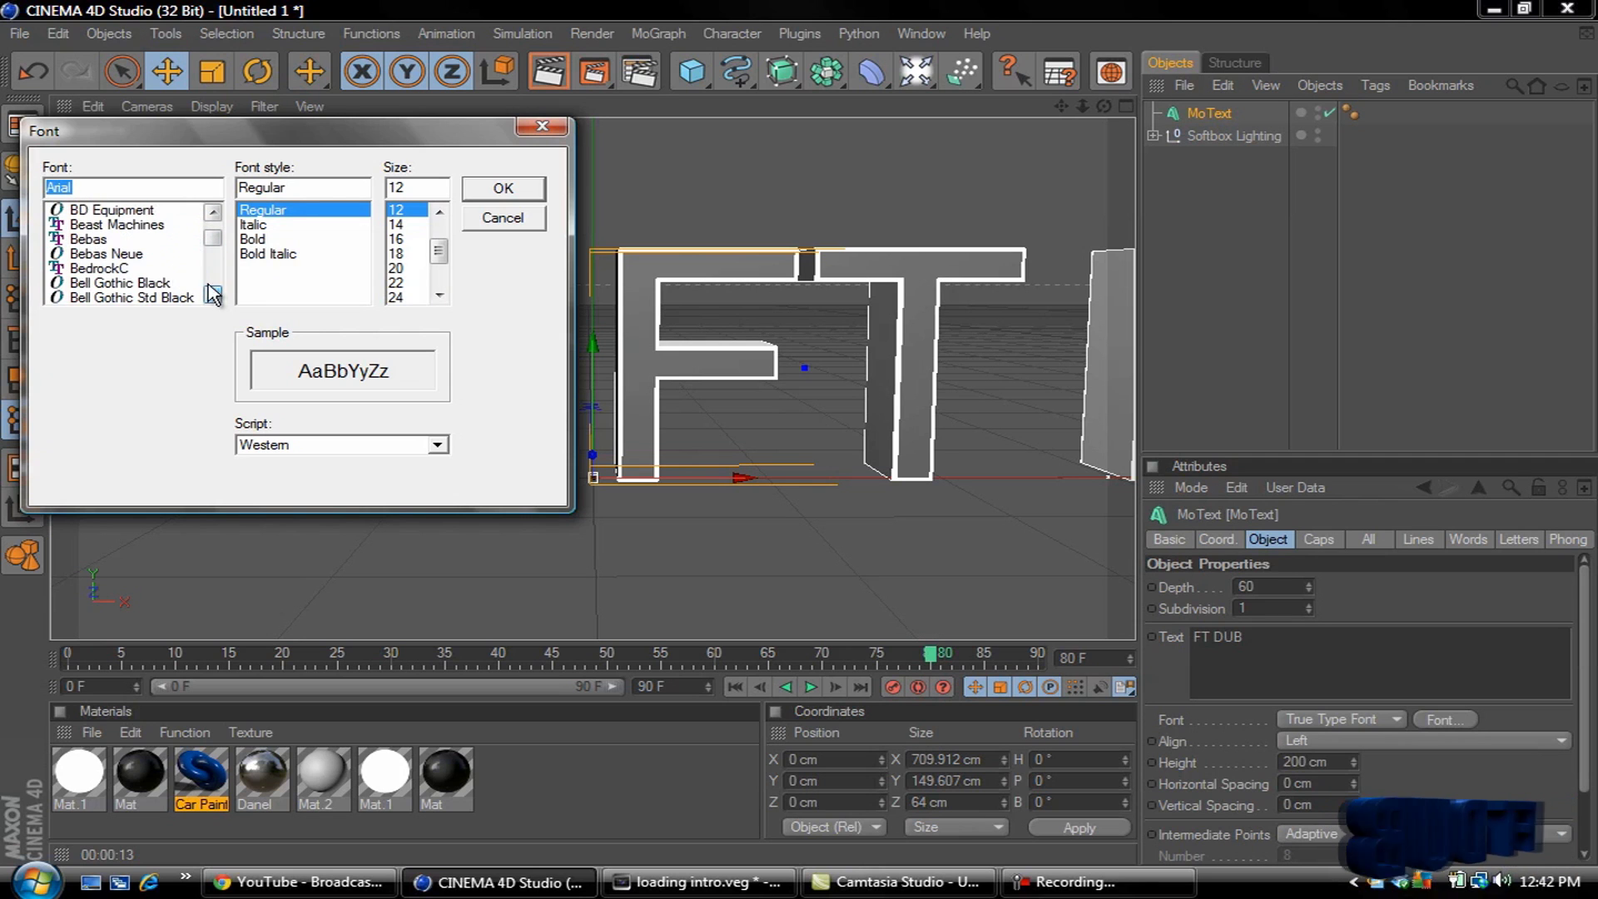
pyautogui.click(124, 256)
pyautogui.click(502, 187)
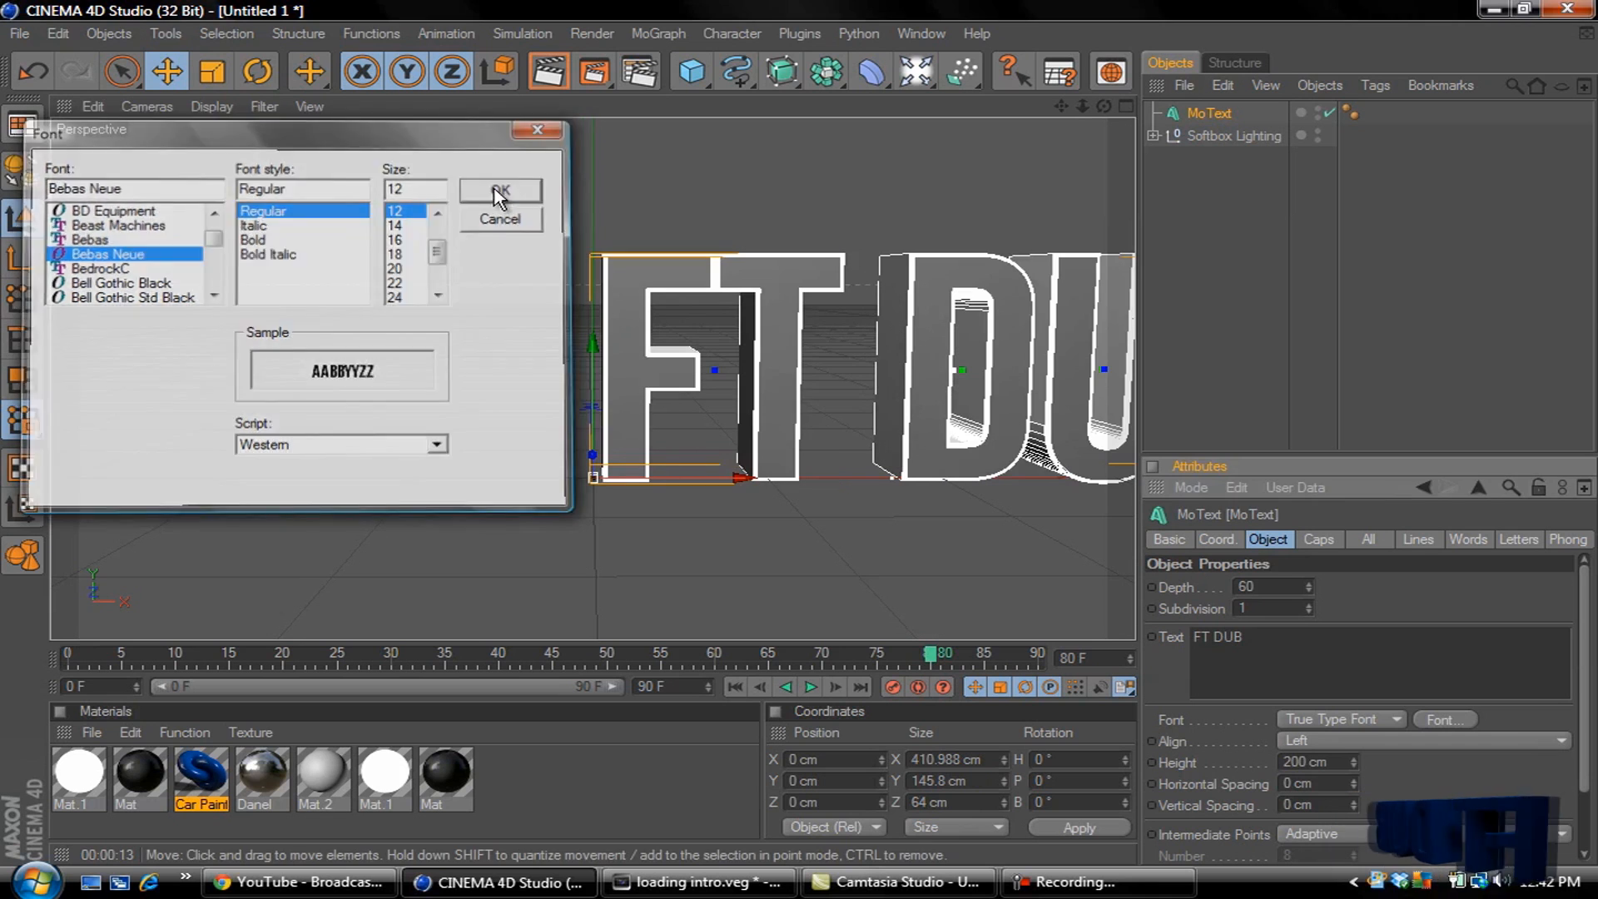
# Step: Align the text to Middle and apply the Car Paint material to it
pyautogui.click(1406, 739)
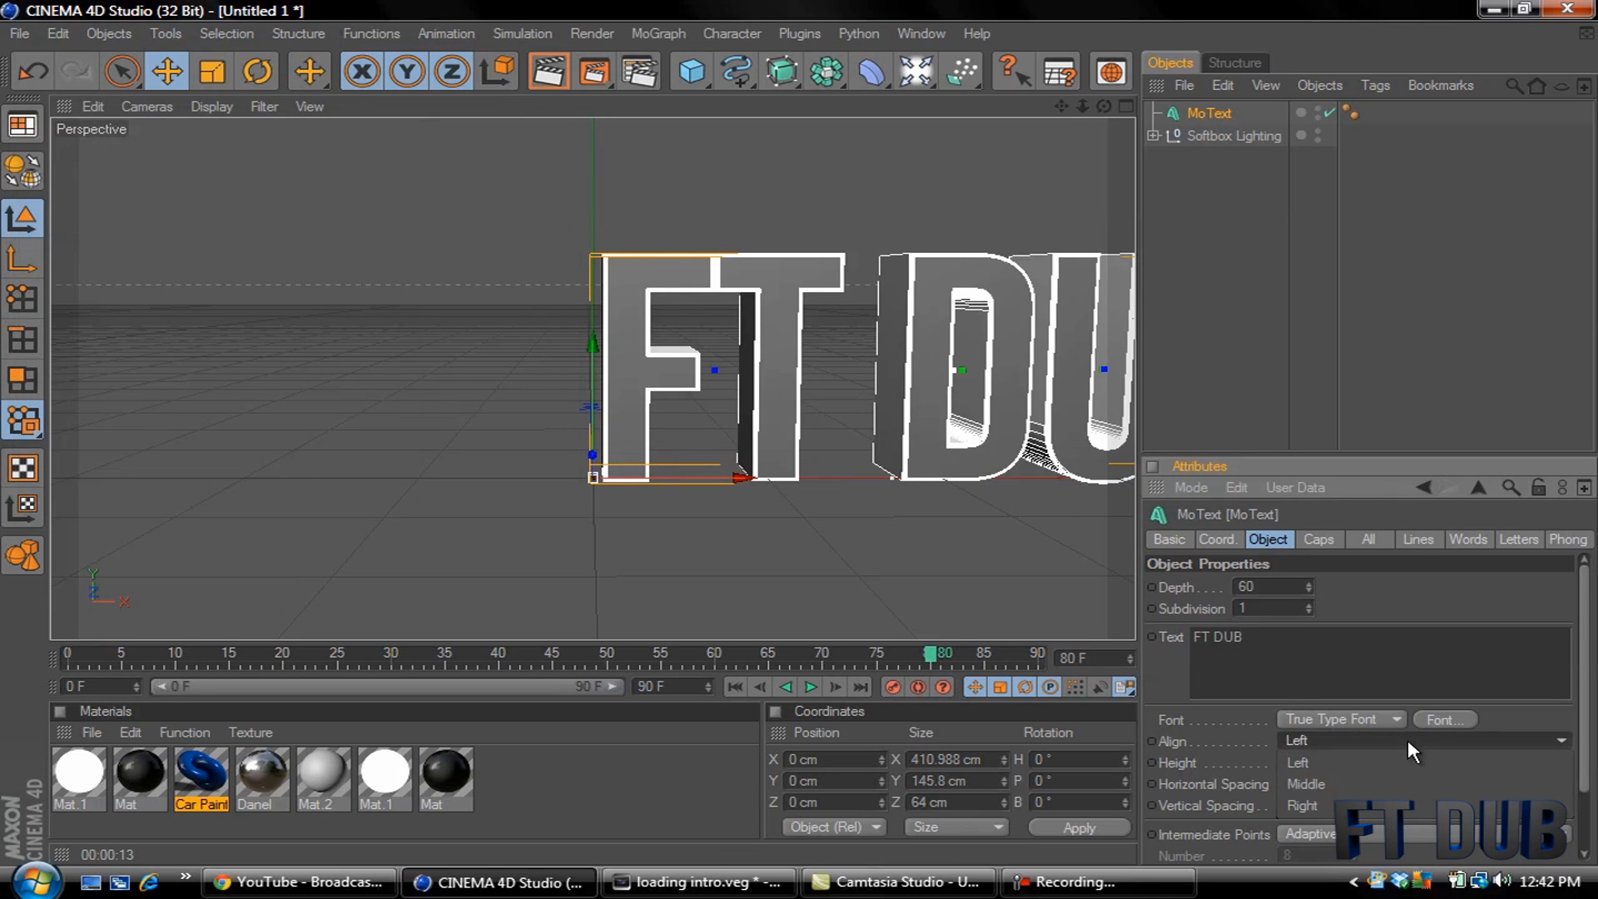
pyautogui.click(1321, 783)
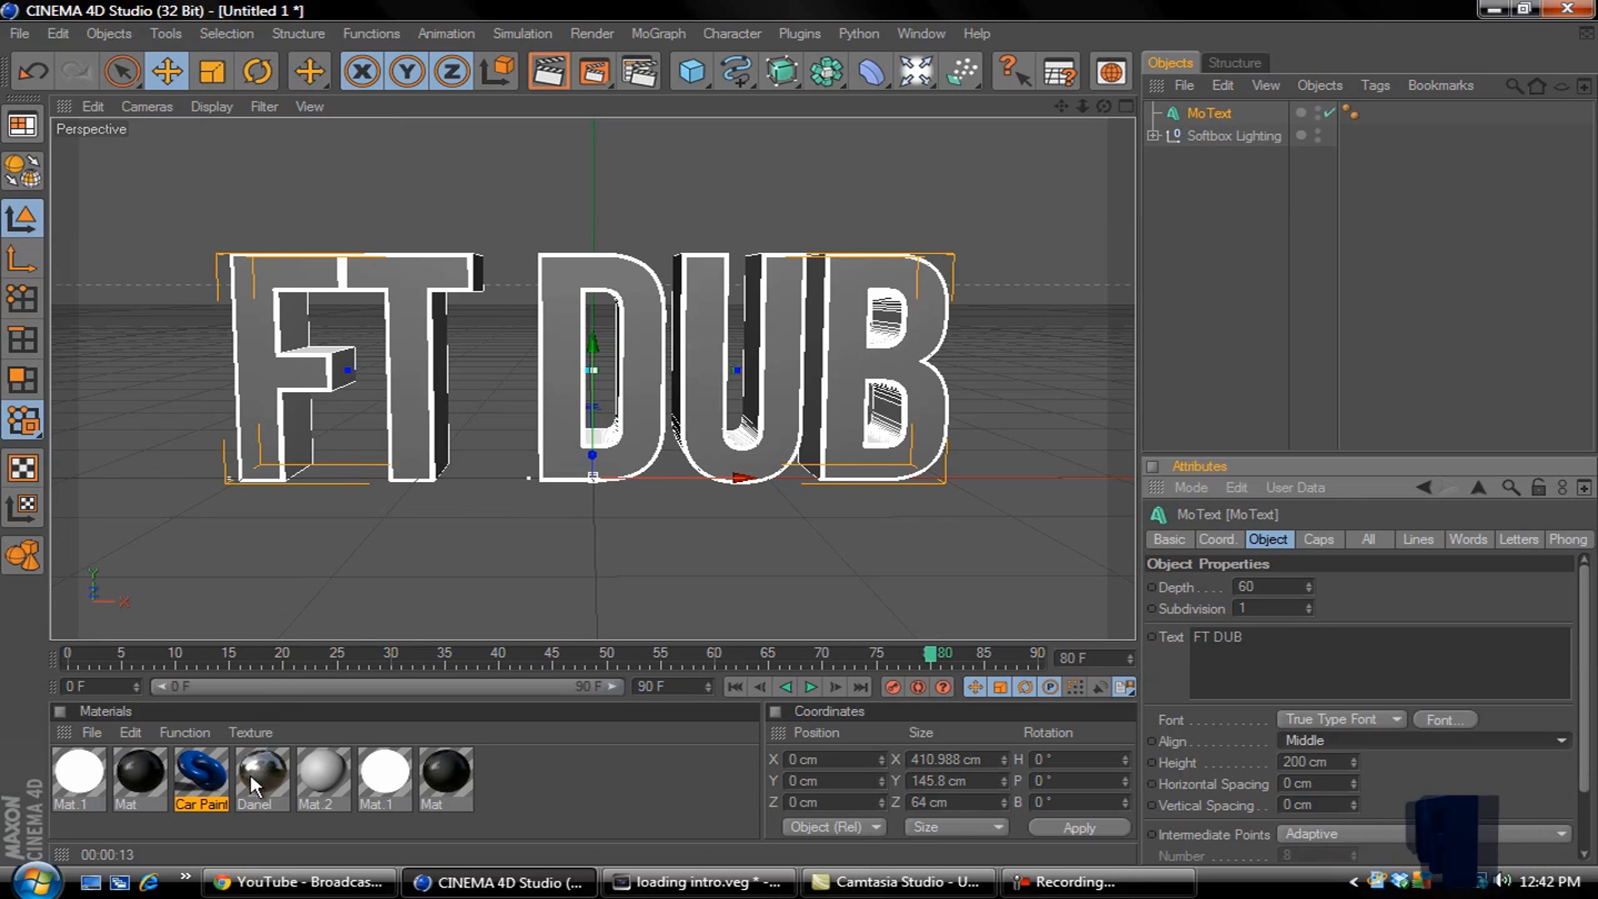
pyautogui.moveTo(254, 783)
pyautogui.mouseDown()
pyautogui.moveTo(1248, 120)
pyautogui.moveTo(1215, 114)
pyautogui.mouseUp()
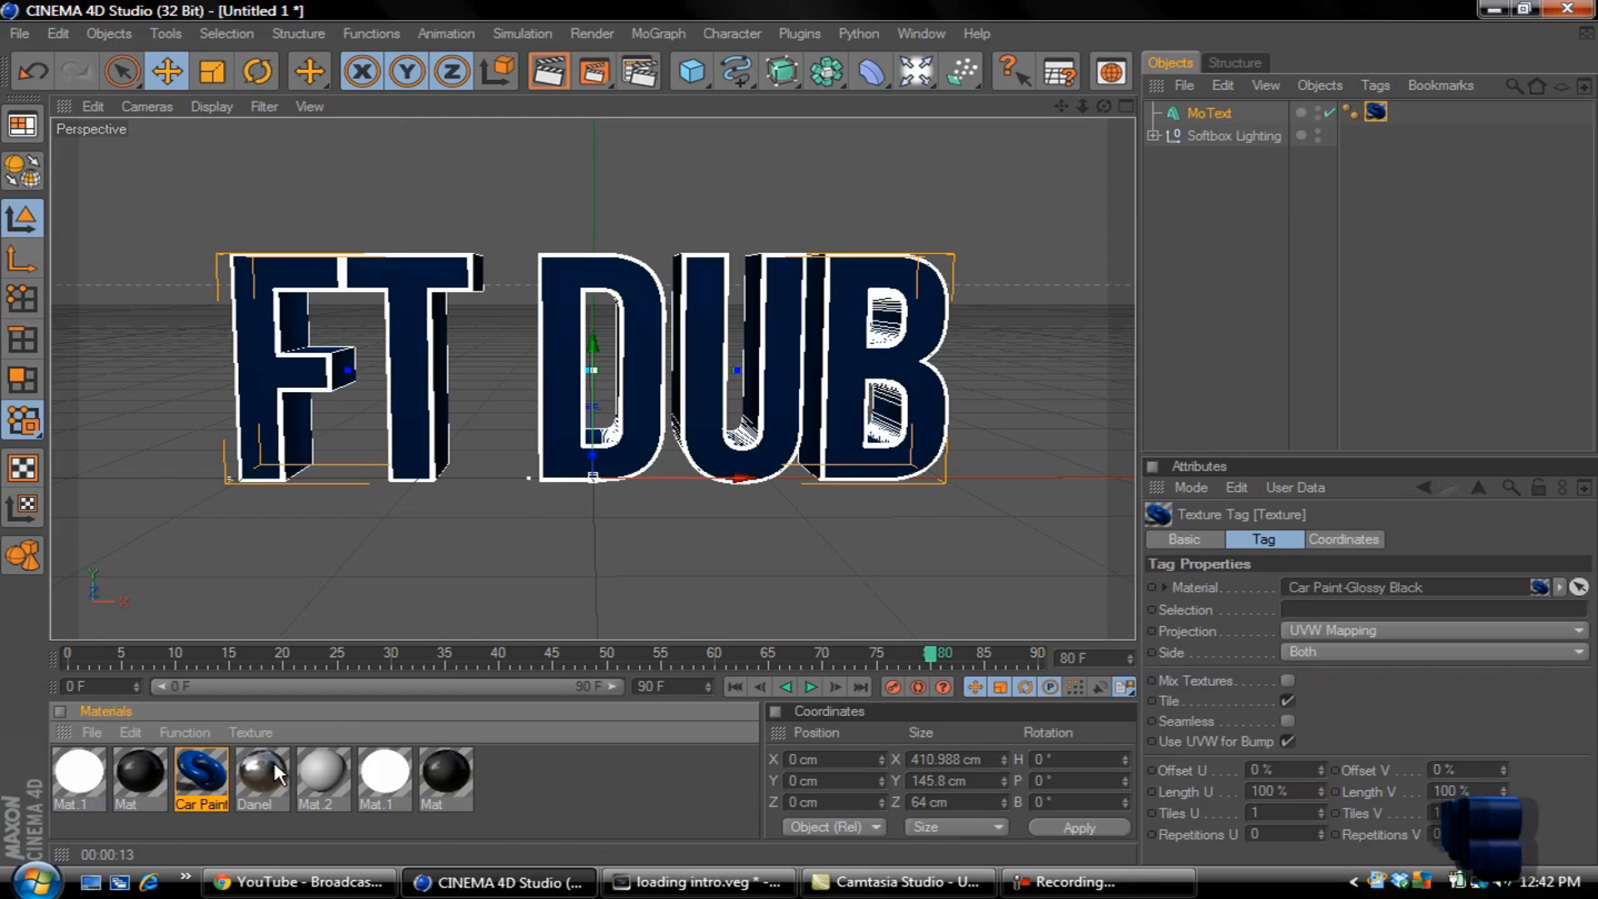
# Step: Apply the Danel material to the text with its tag restricted to selection C1
pyautogui.moveTo(261, 768); pyautogui.dragTo(974, 195)
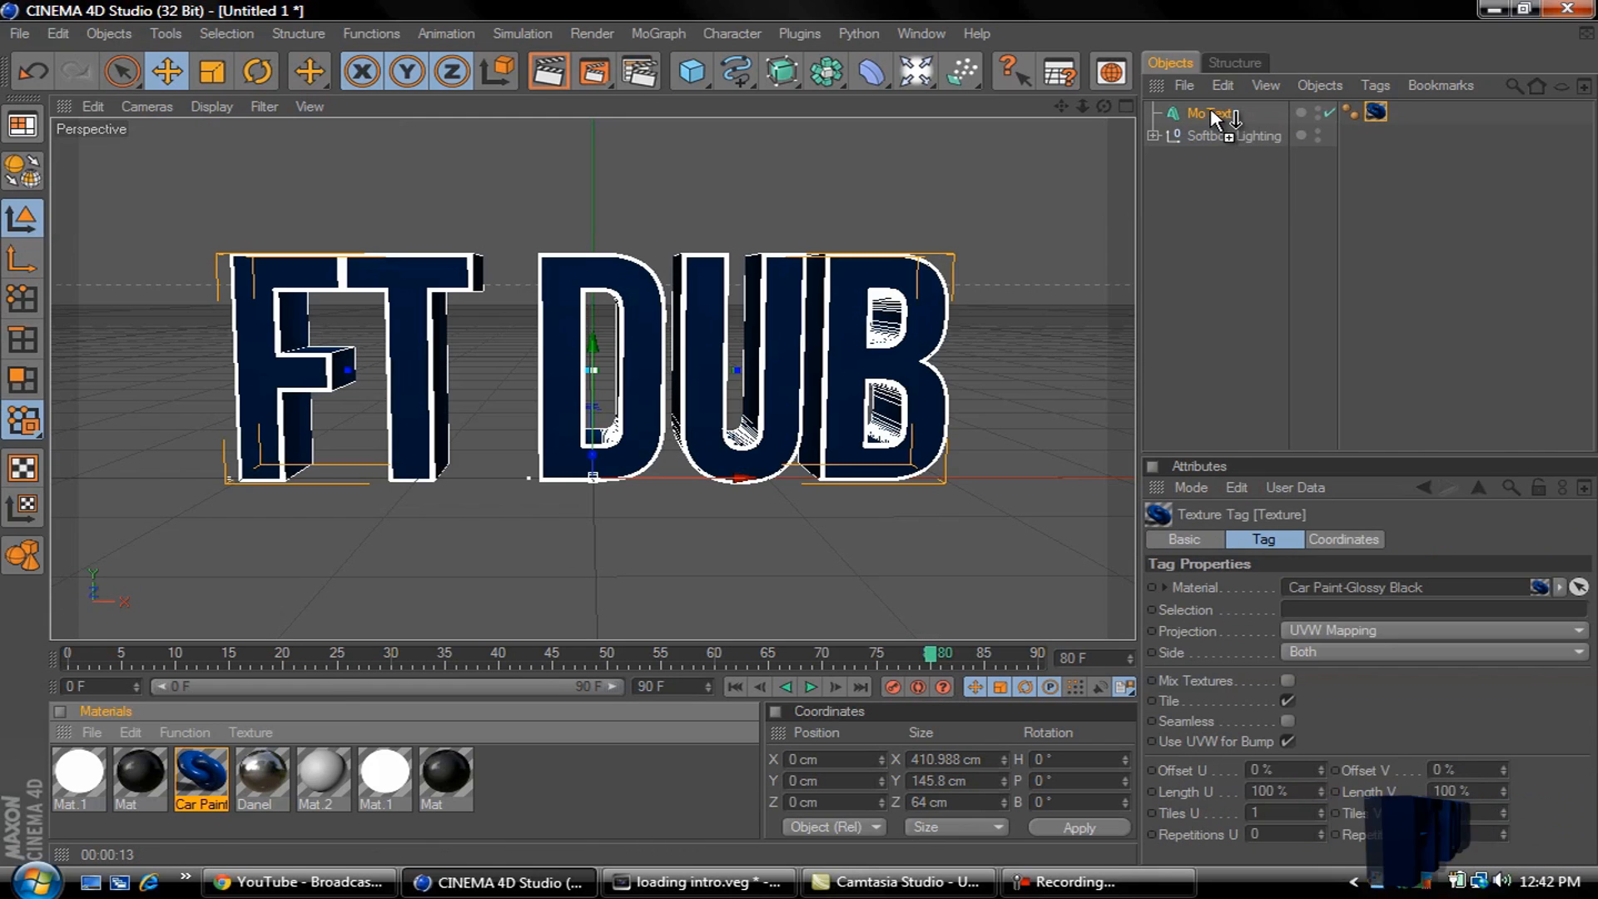
pyautogui.moveTo(1254, 112); pyautogui.dragTo(1211, 108)
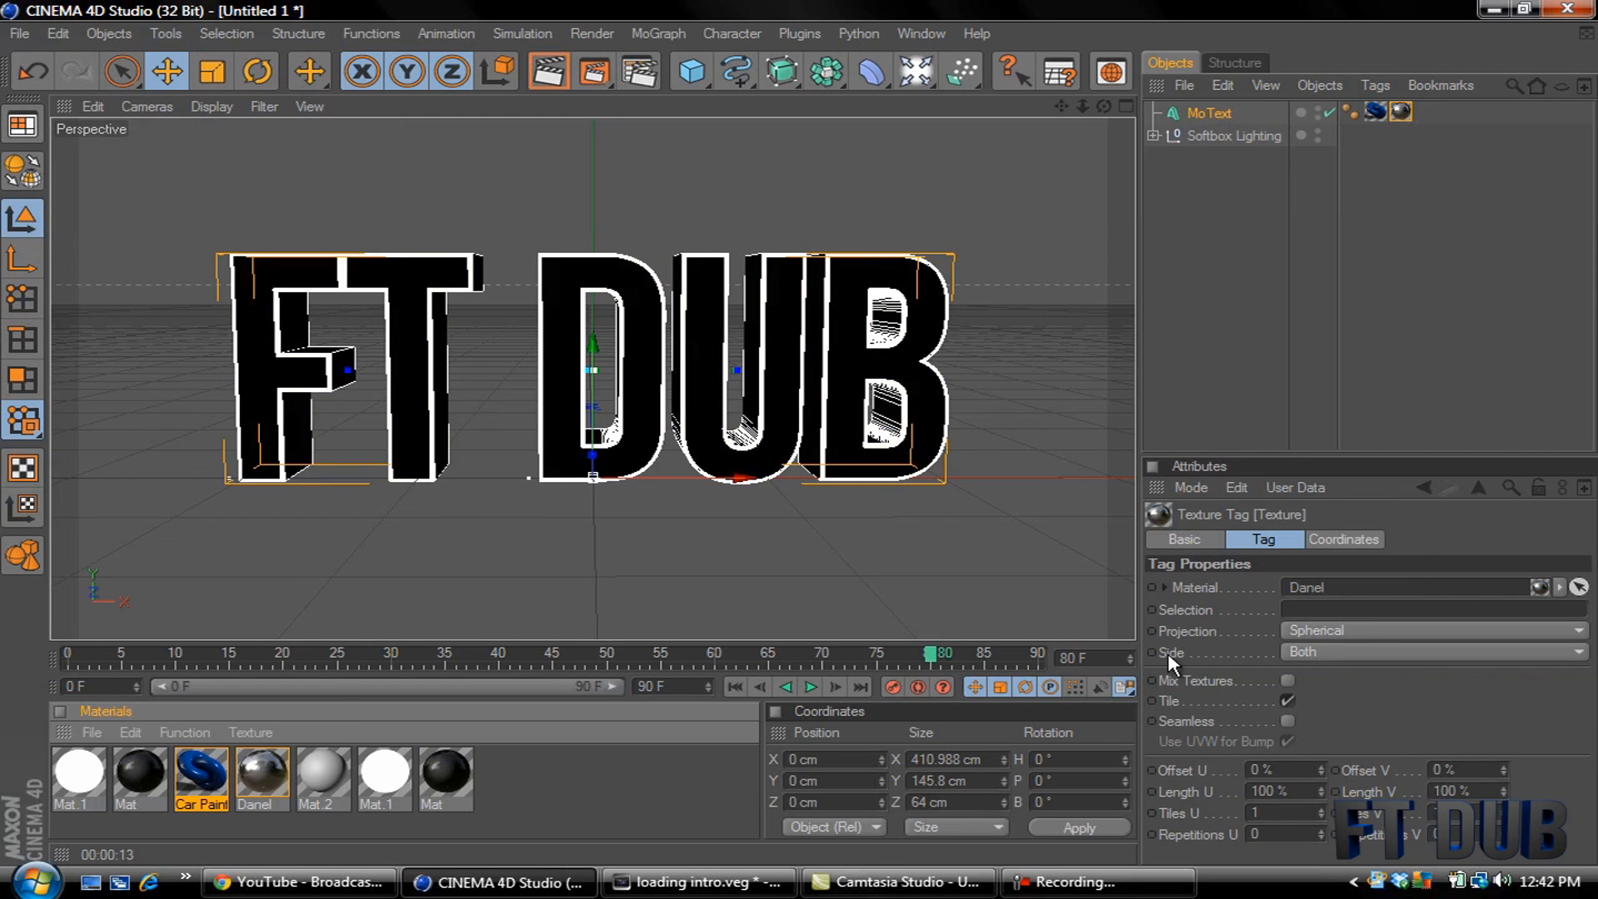
pyautogui.click(1294, 609)
pyautogui.write('C')
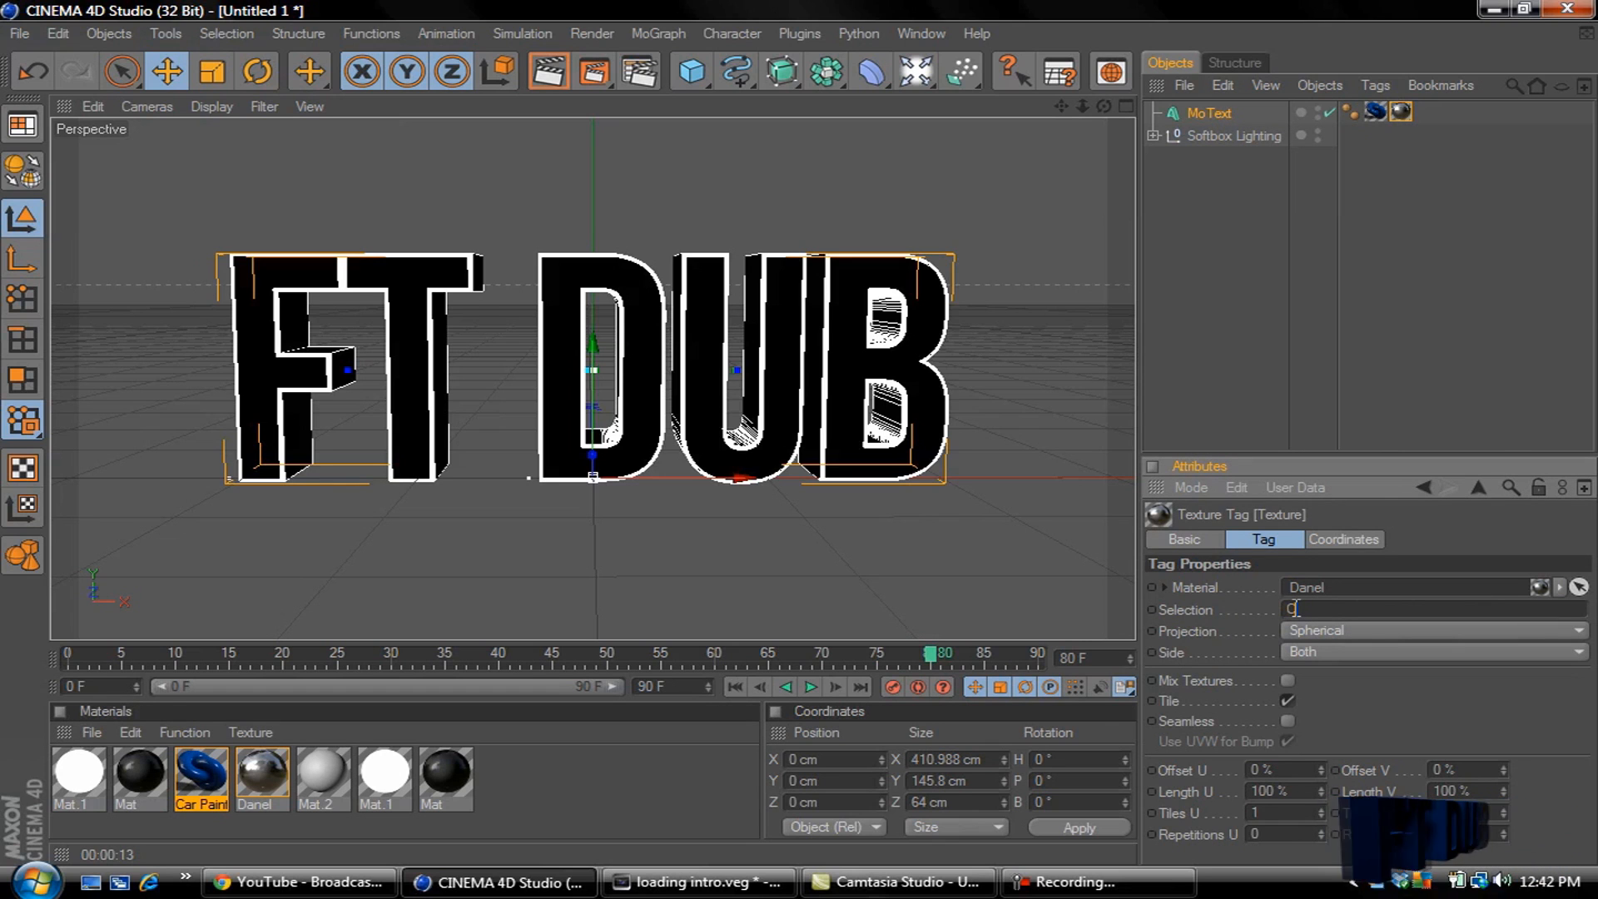
pyautogui.write('1')
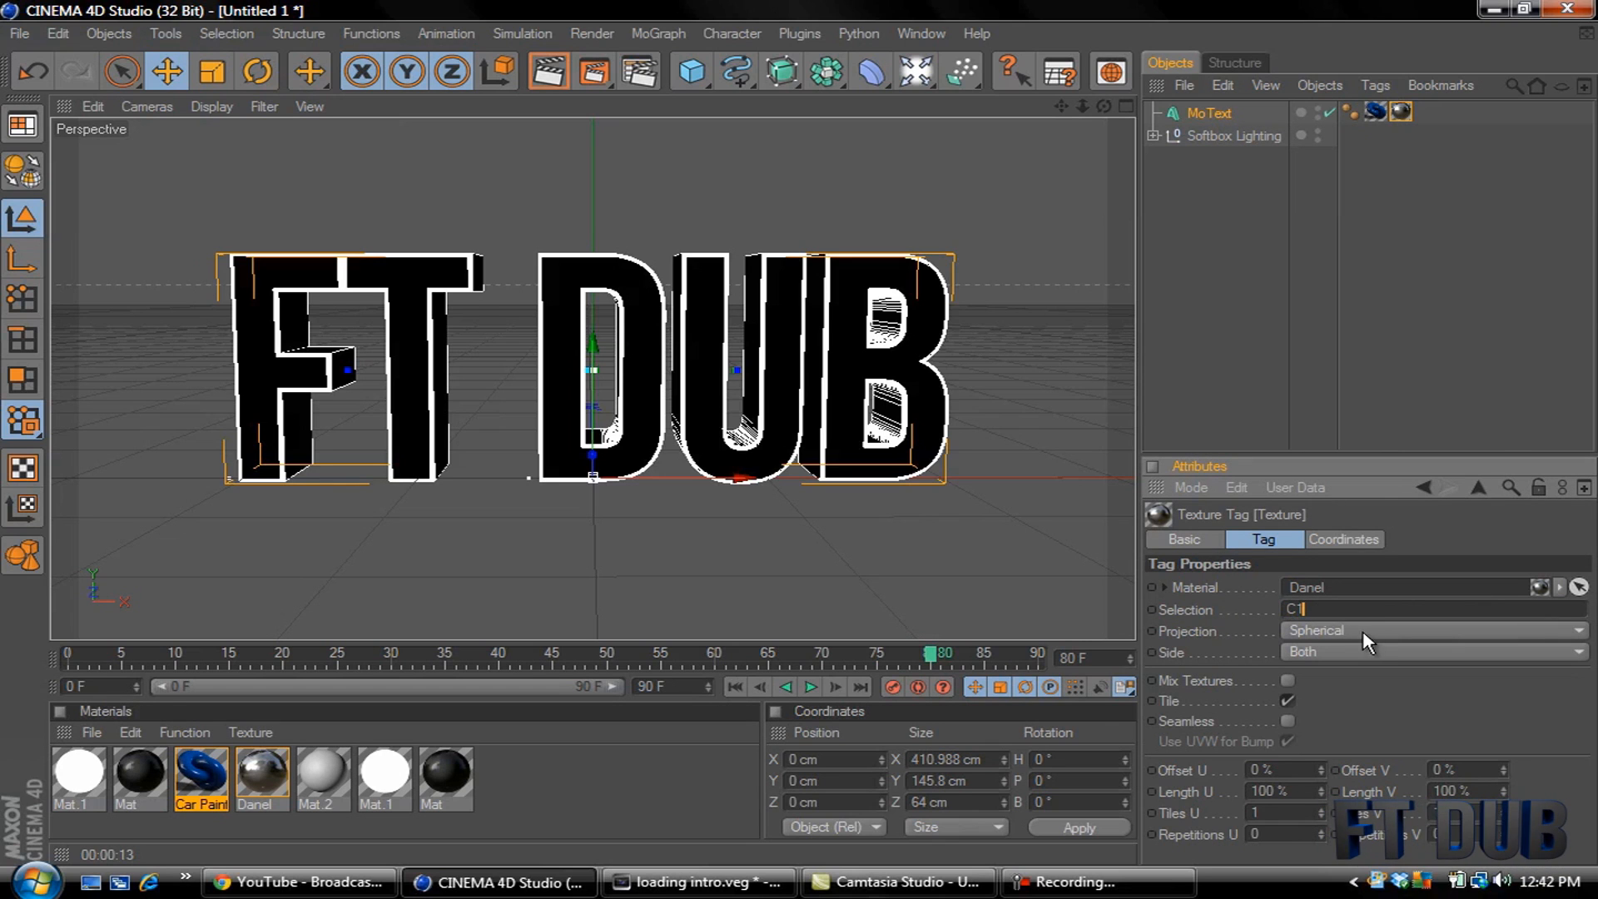
# Step: Set the texture projection to Frontal and render a viewport preview of the blue letters
pyautogui.click(1339, 631)
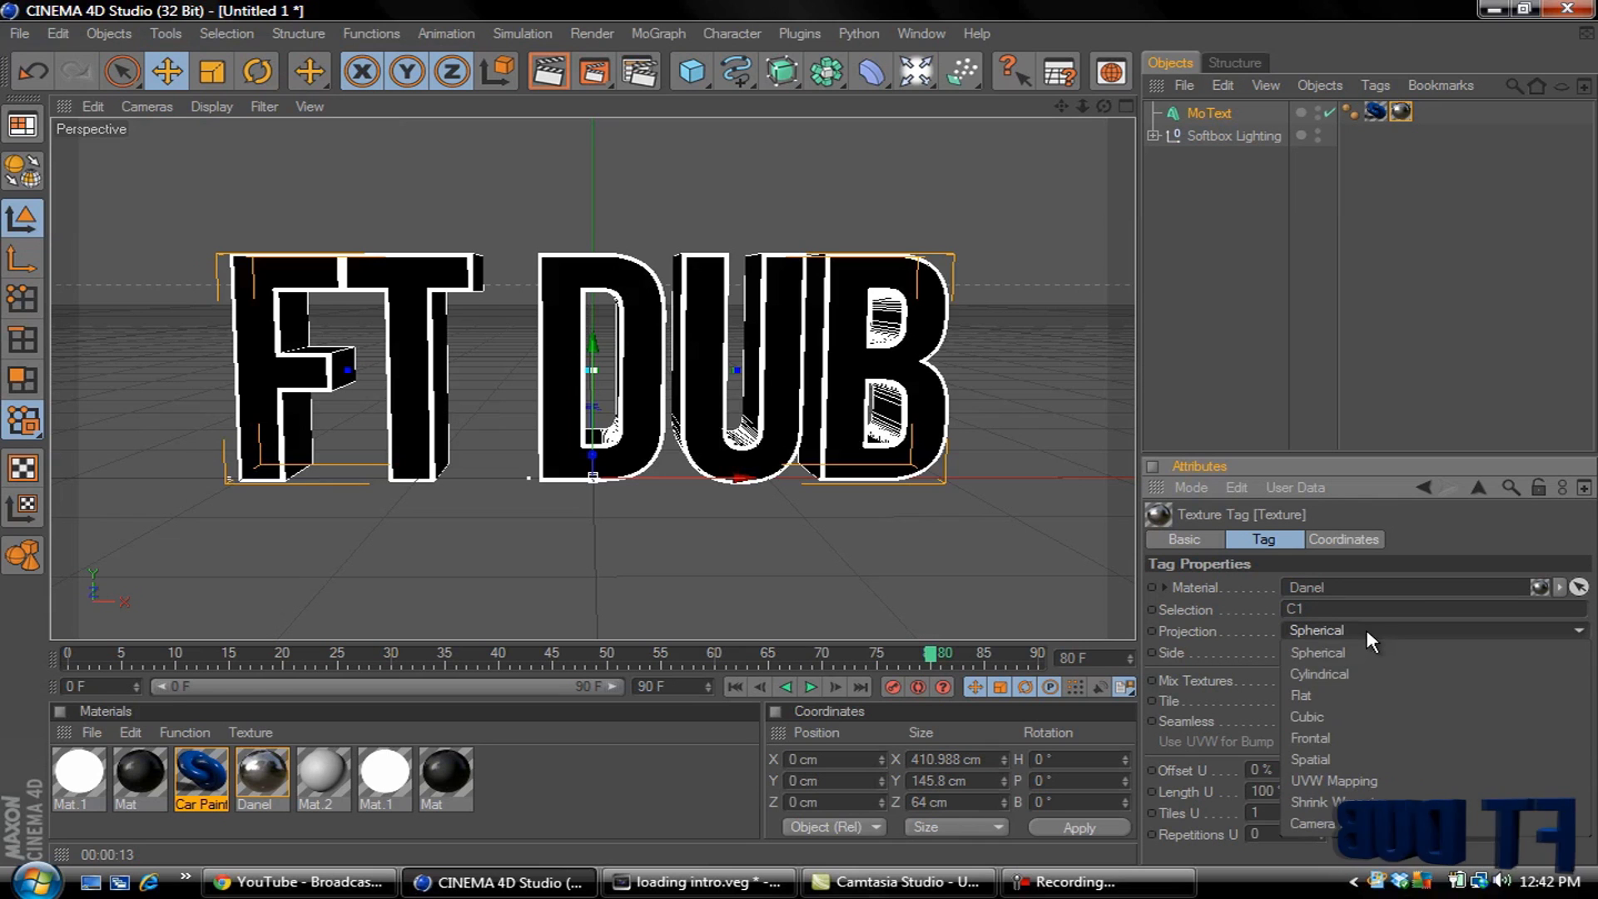
pyautogui.click(1321, 740)
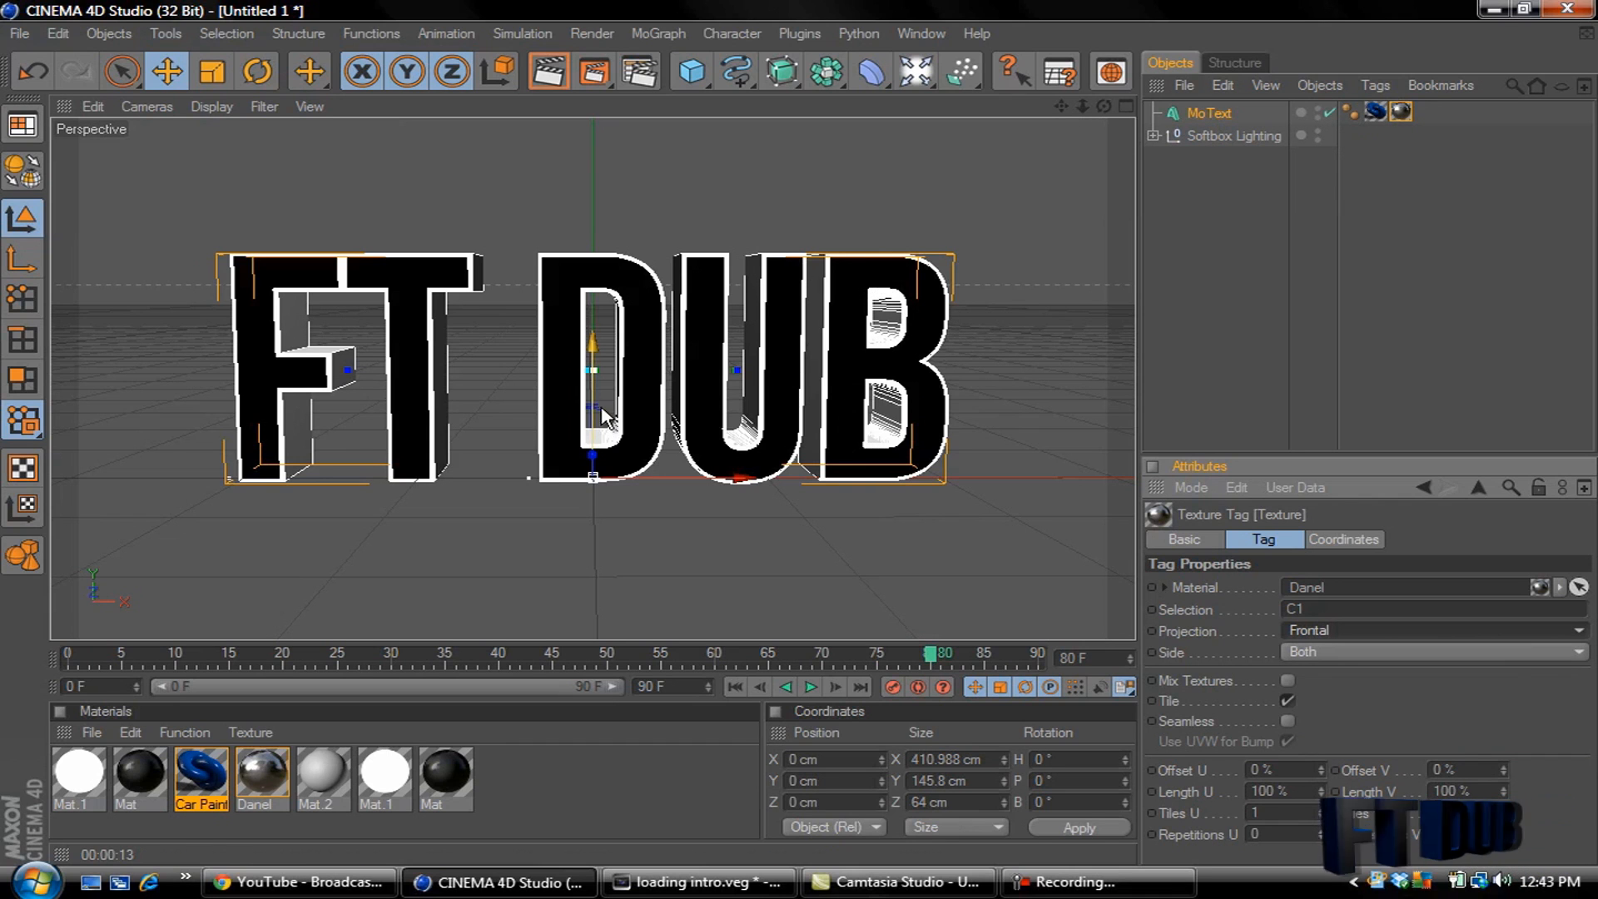
pyautogui.click(544, 77)
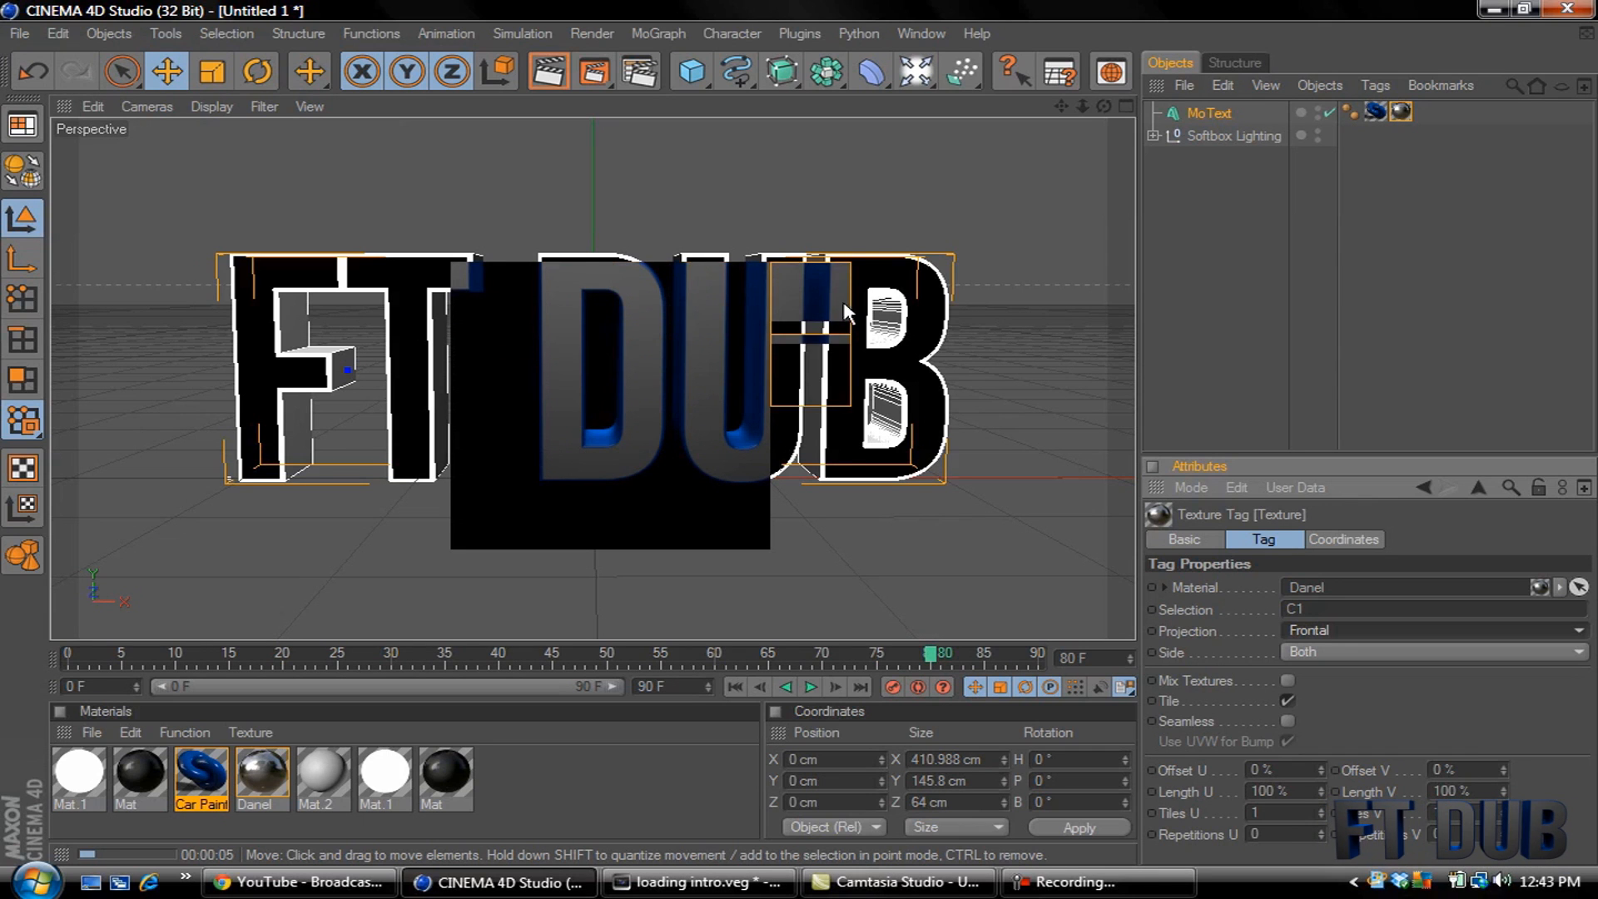
# Step: Key the text's heading rotation to 180° at frame 35
pyautogui.click(1198, 257)
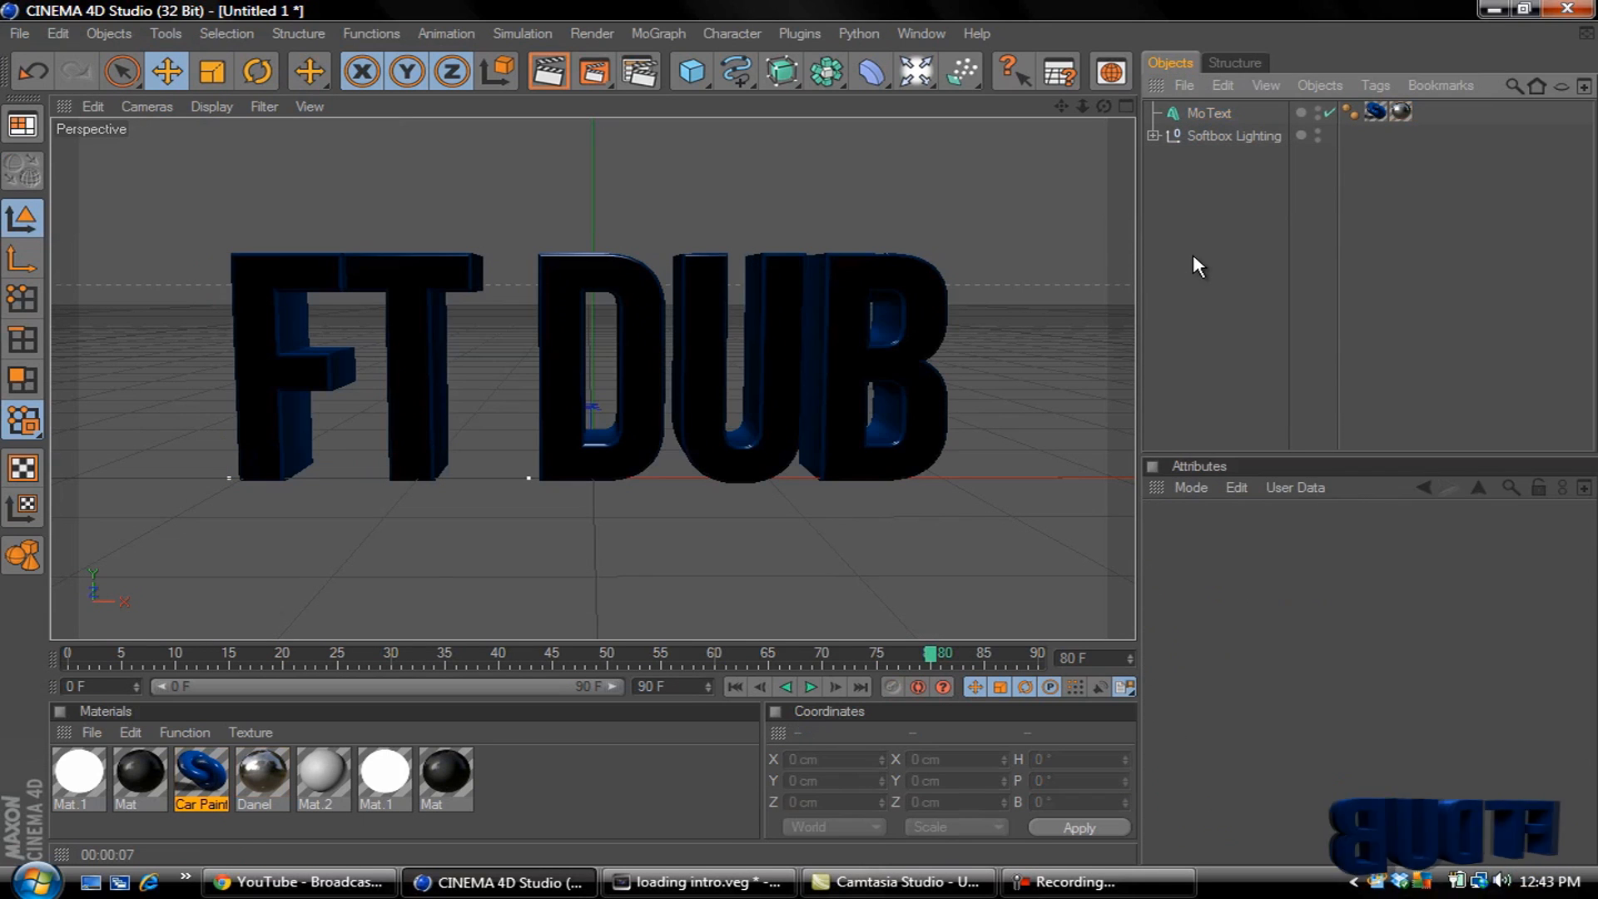
pyautogui.click(1209, 114)
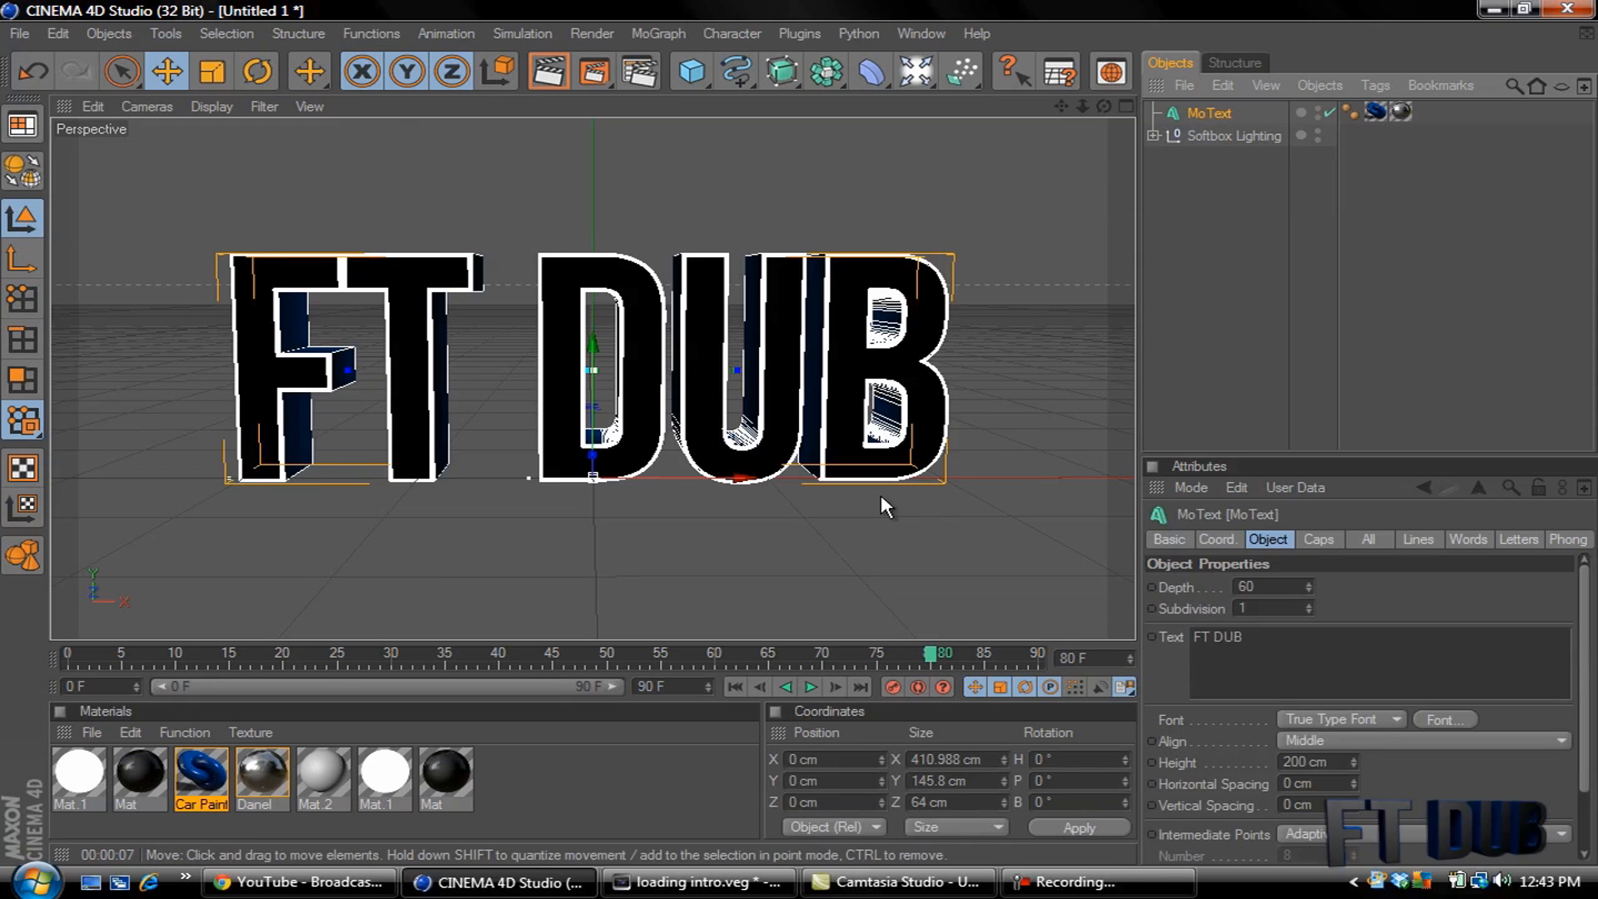
pyautogui.click(62, 651)
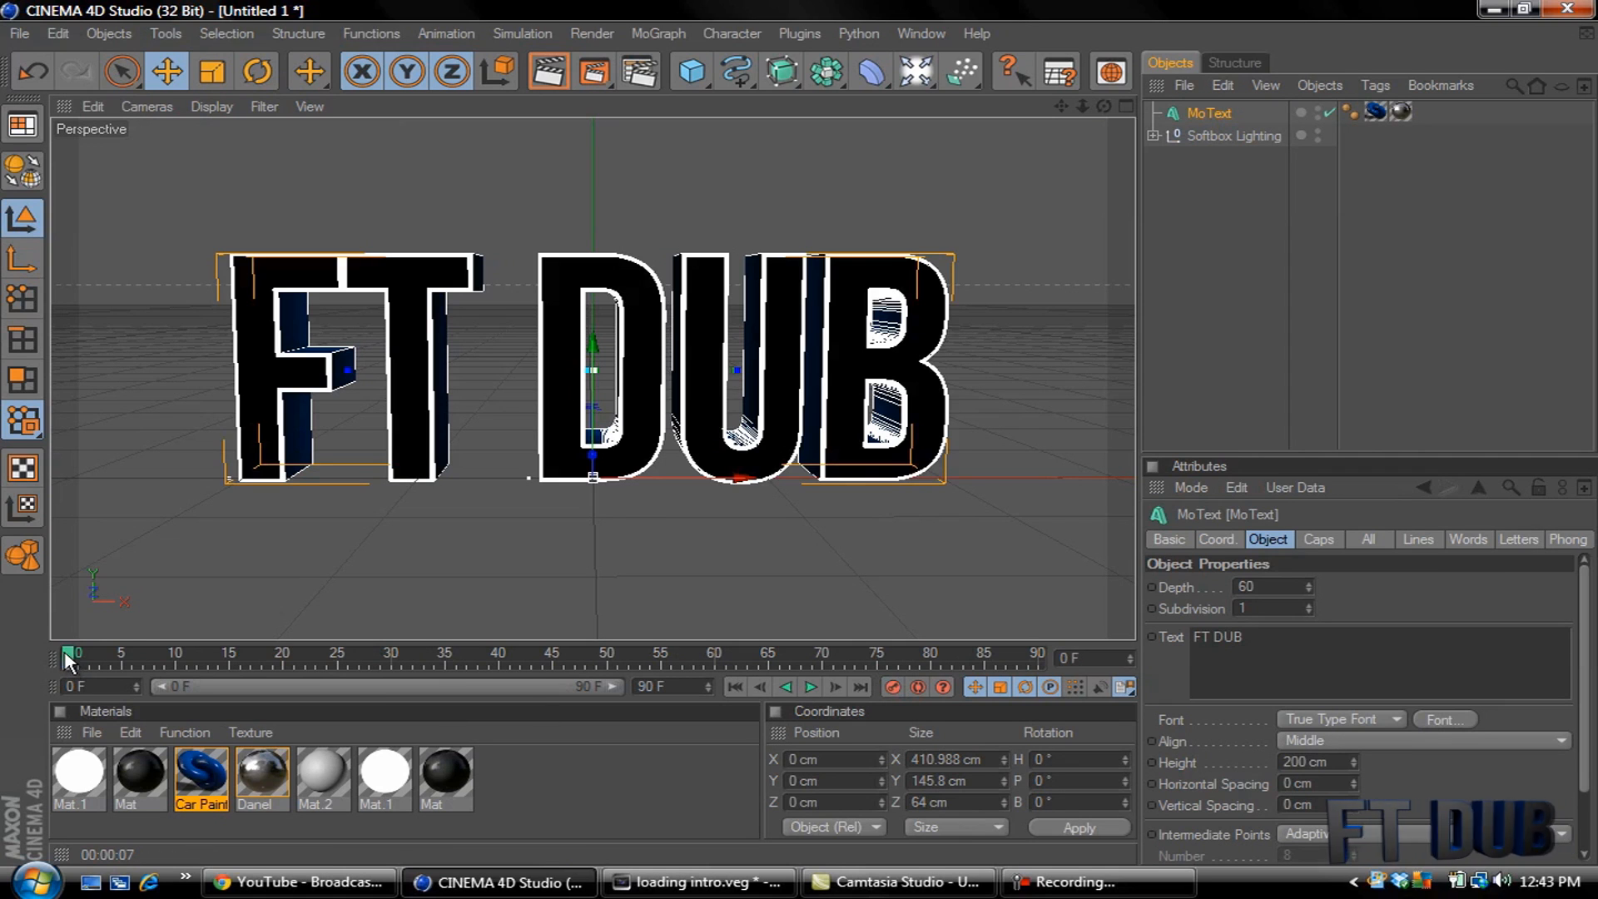
pyautogui.moveTo(65, 652); pyautogui.dragTo(447, 662)
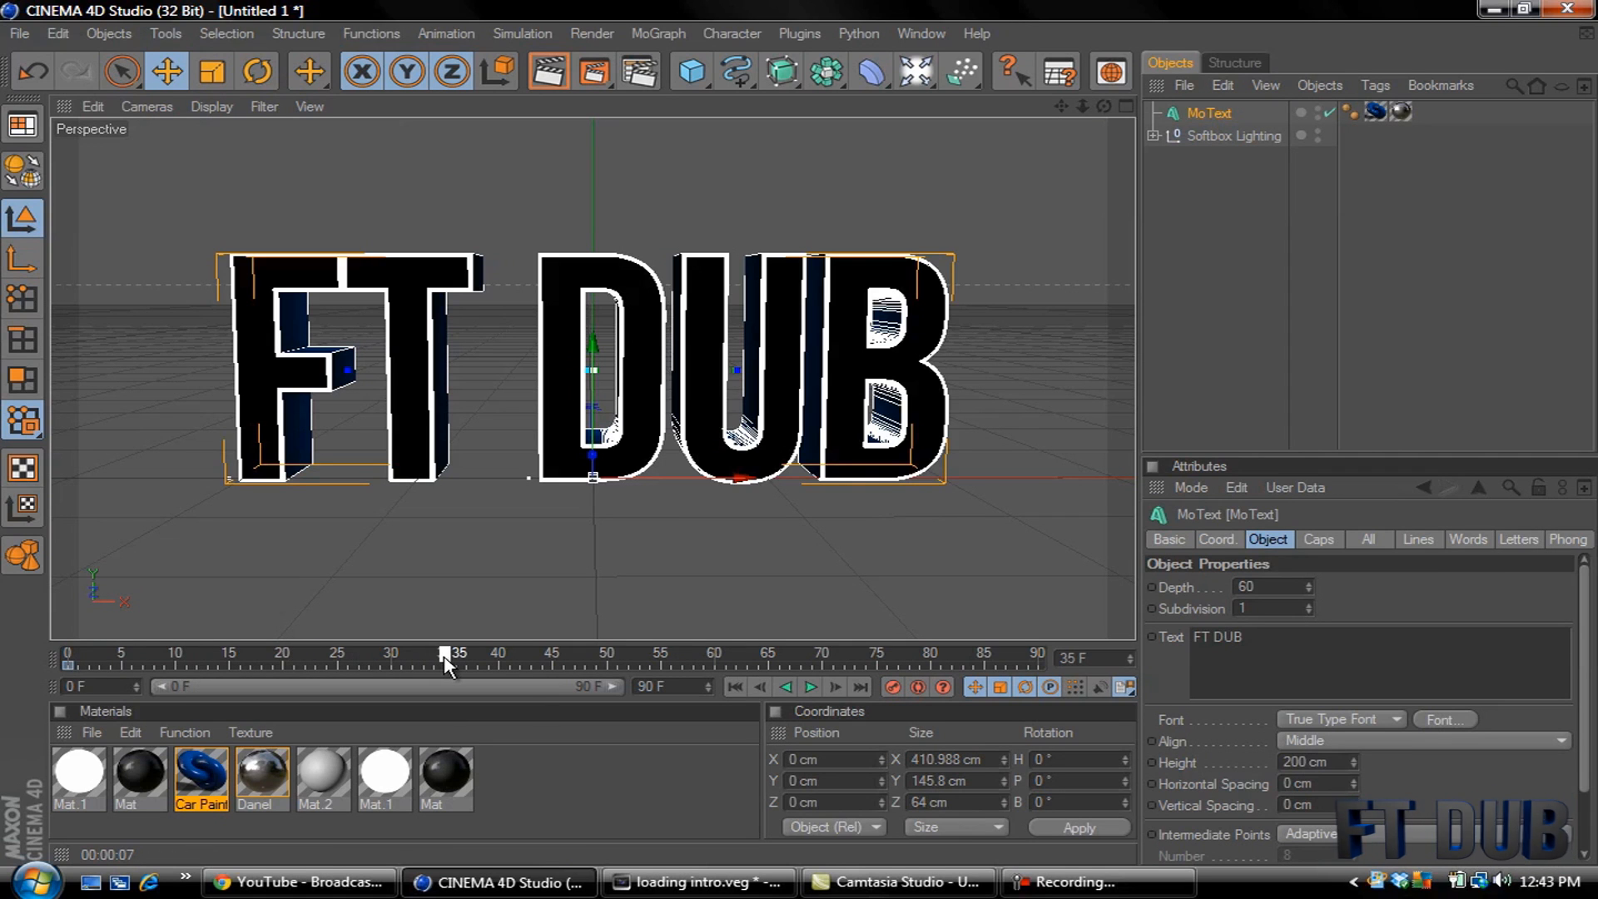
pyautogui.click(1037, 760)
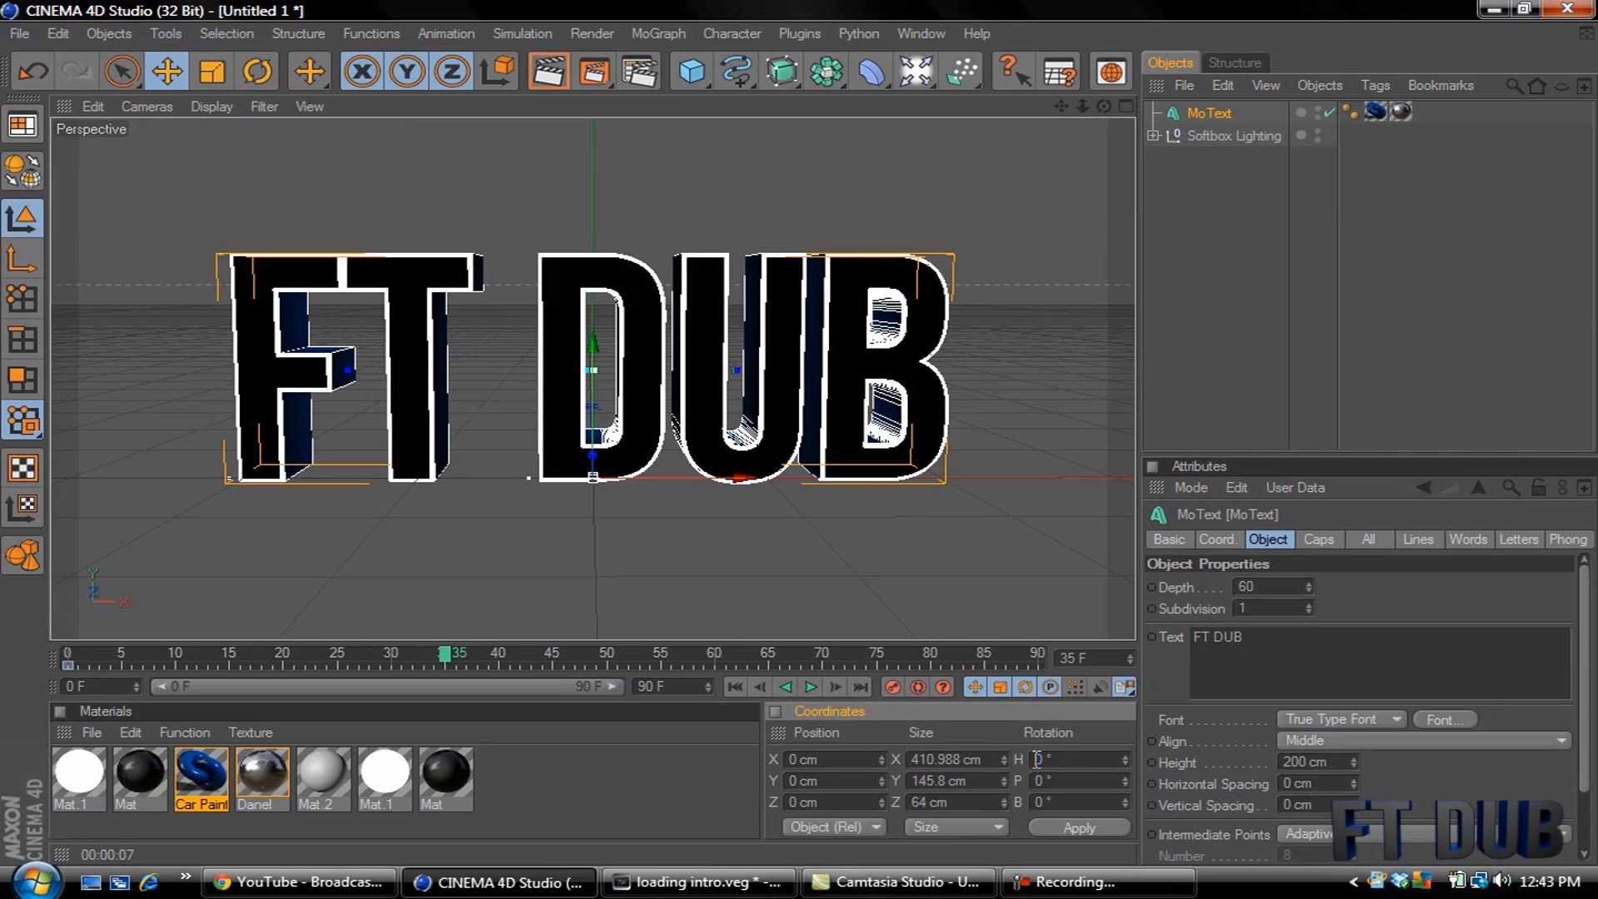
pyautogui.write('180')
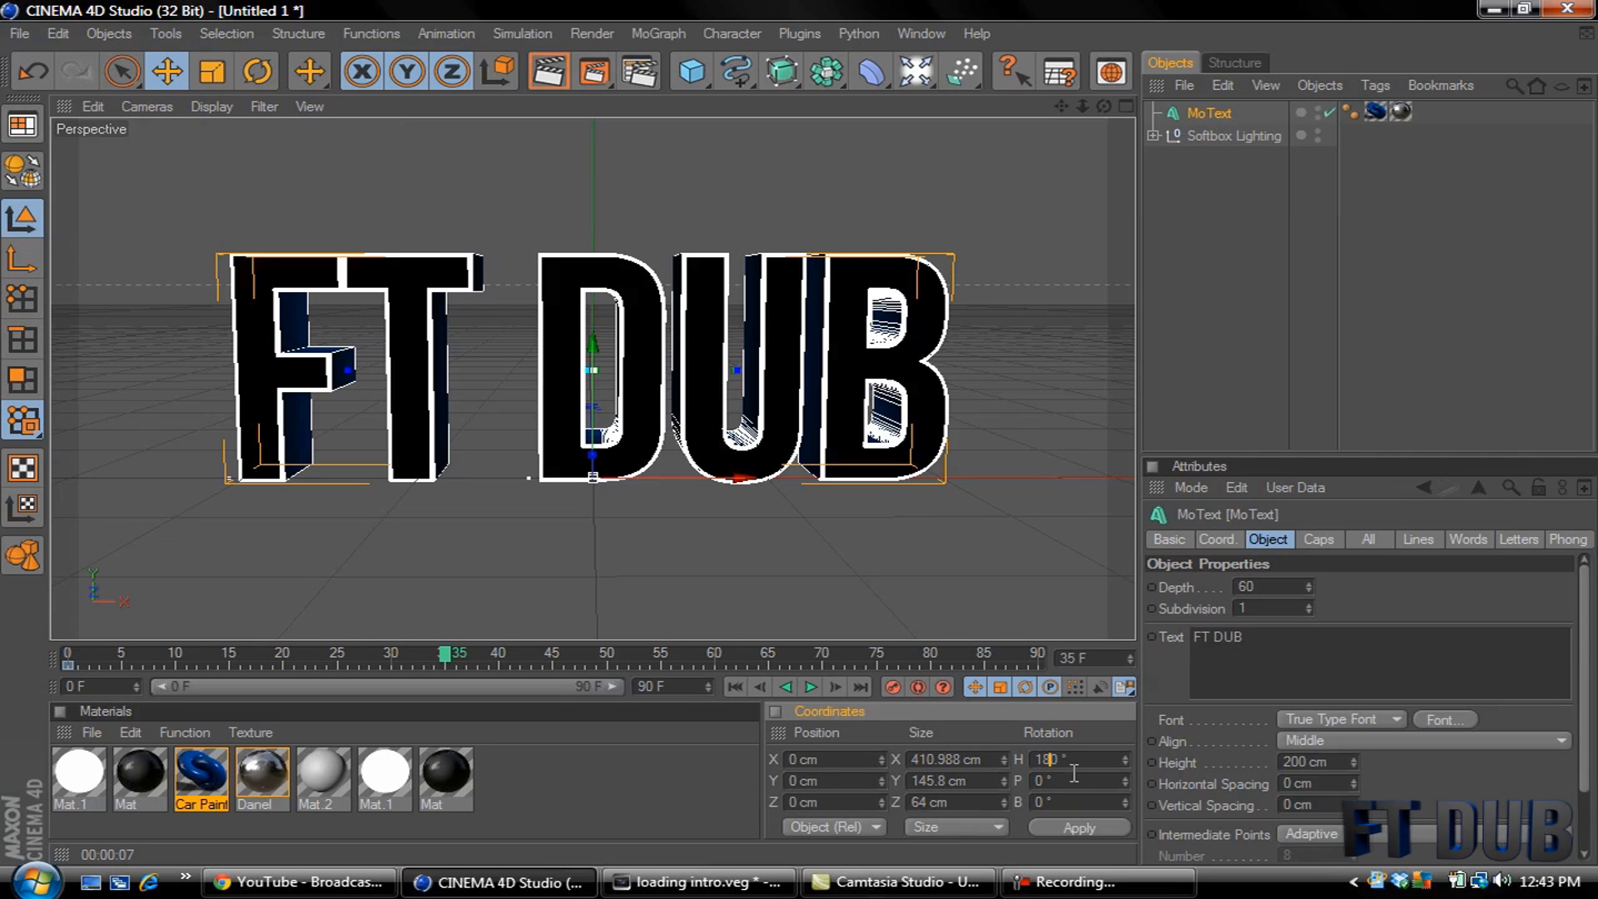
pyautogui.click(1079, 829)
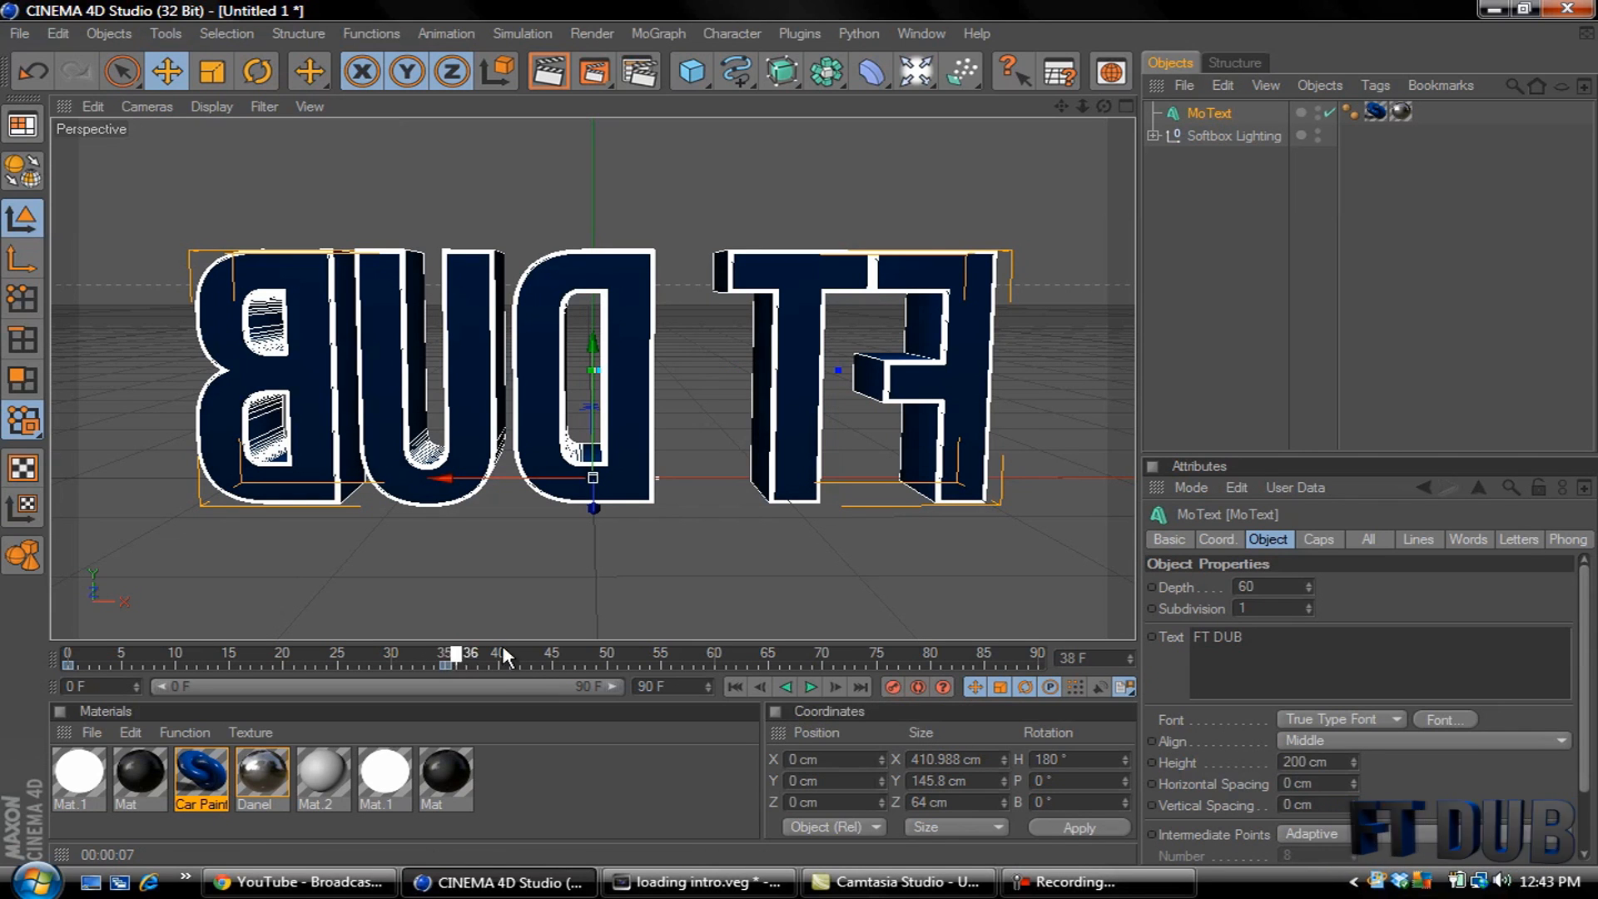
# Step: Key the heading rotation to 360° at frame 75 for a full turn
pyautogui.moveTo(450, 659); pyautogui.dragTo(755, 660)
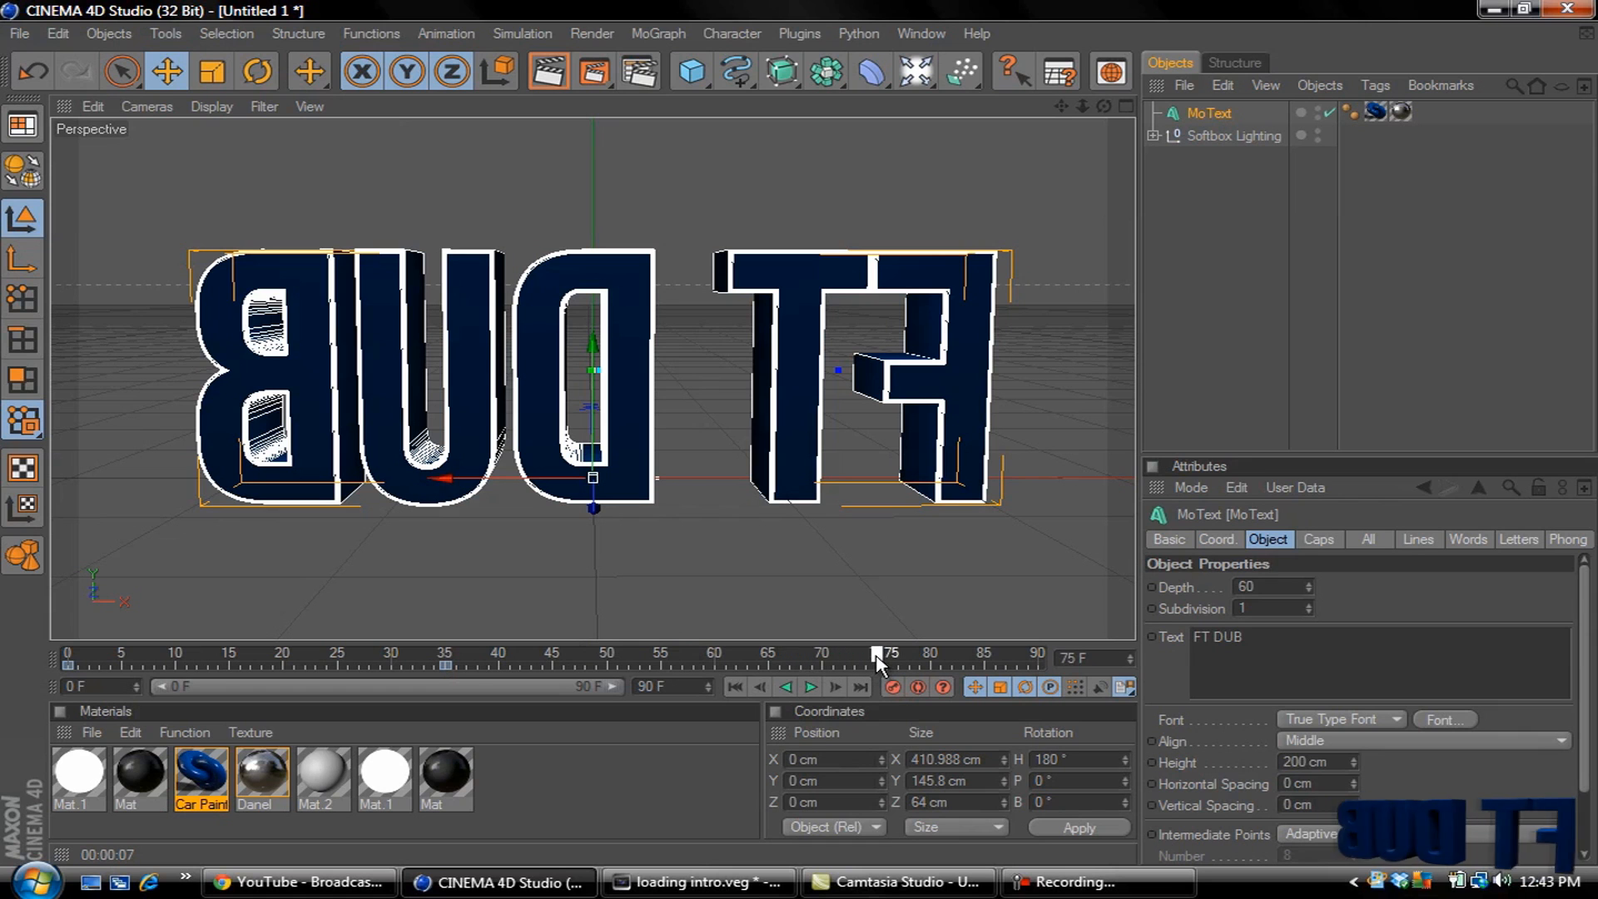
pyautogui.moveTo(875, 656); pyautogui.dragTo(882, 656)
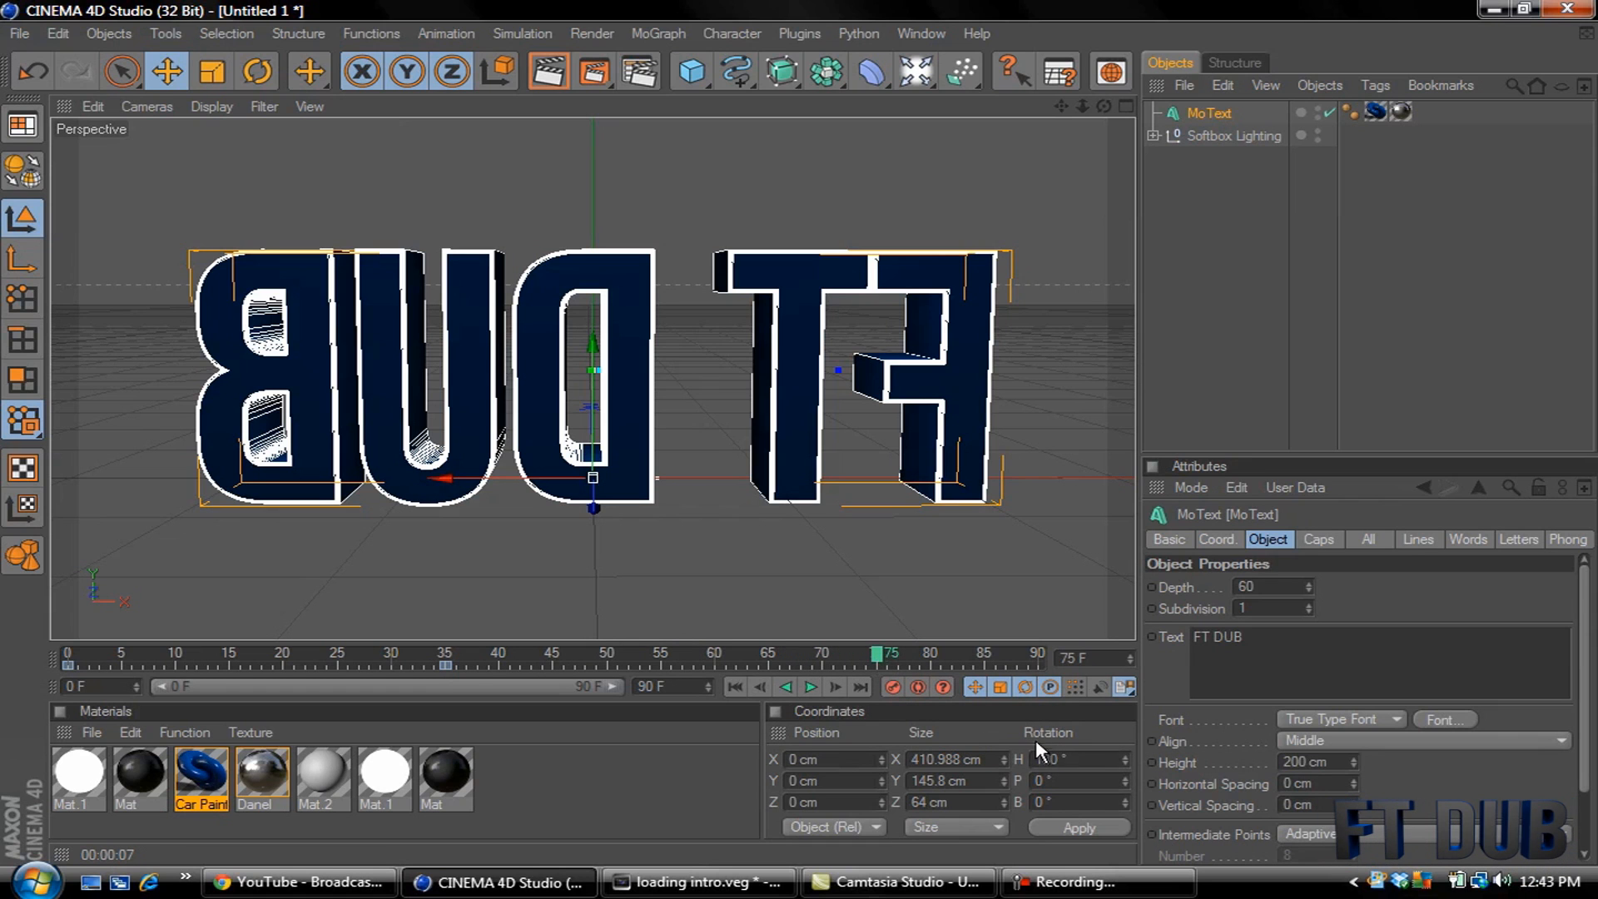
pyautogui.moveTo(1068, 765); pyautogui.dragTo(1024, 759)
pyautogui.write('360')
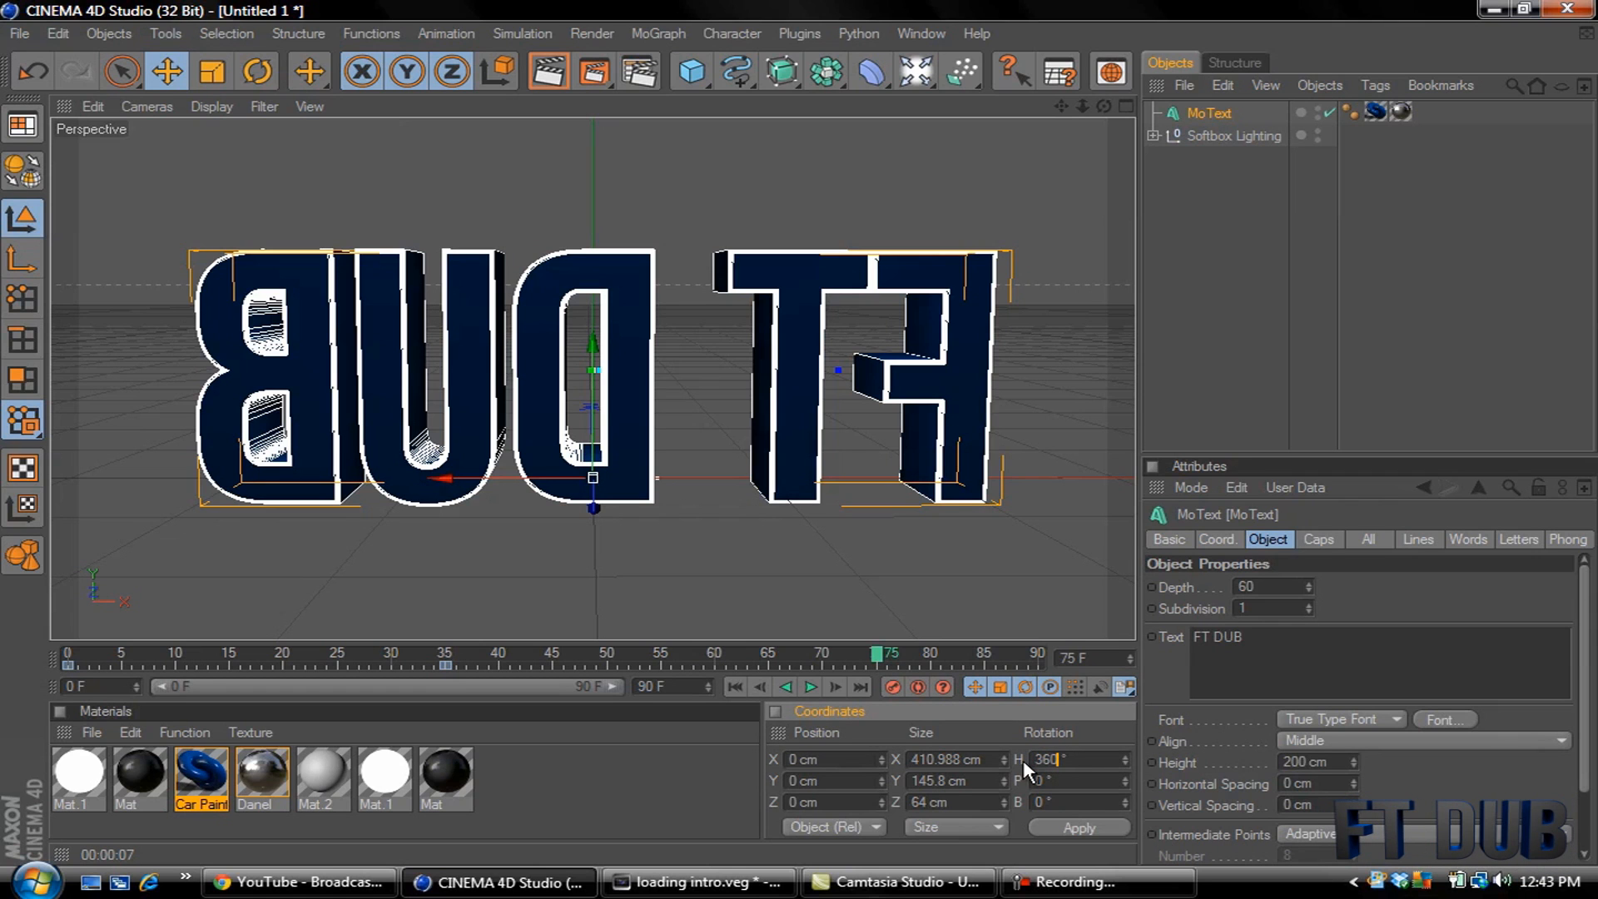
pyautogui.click(1071, 828)
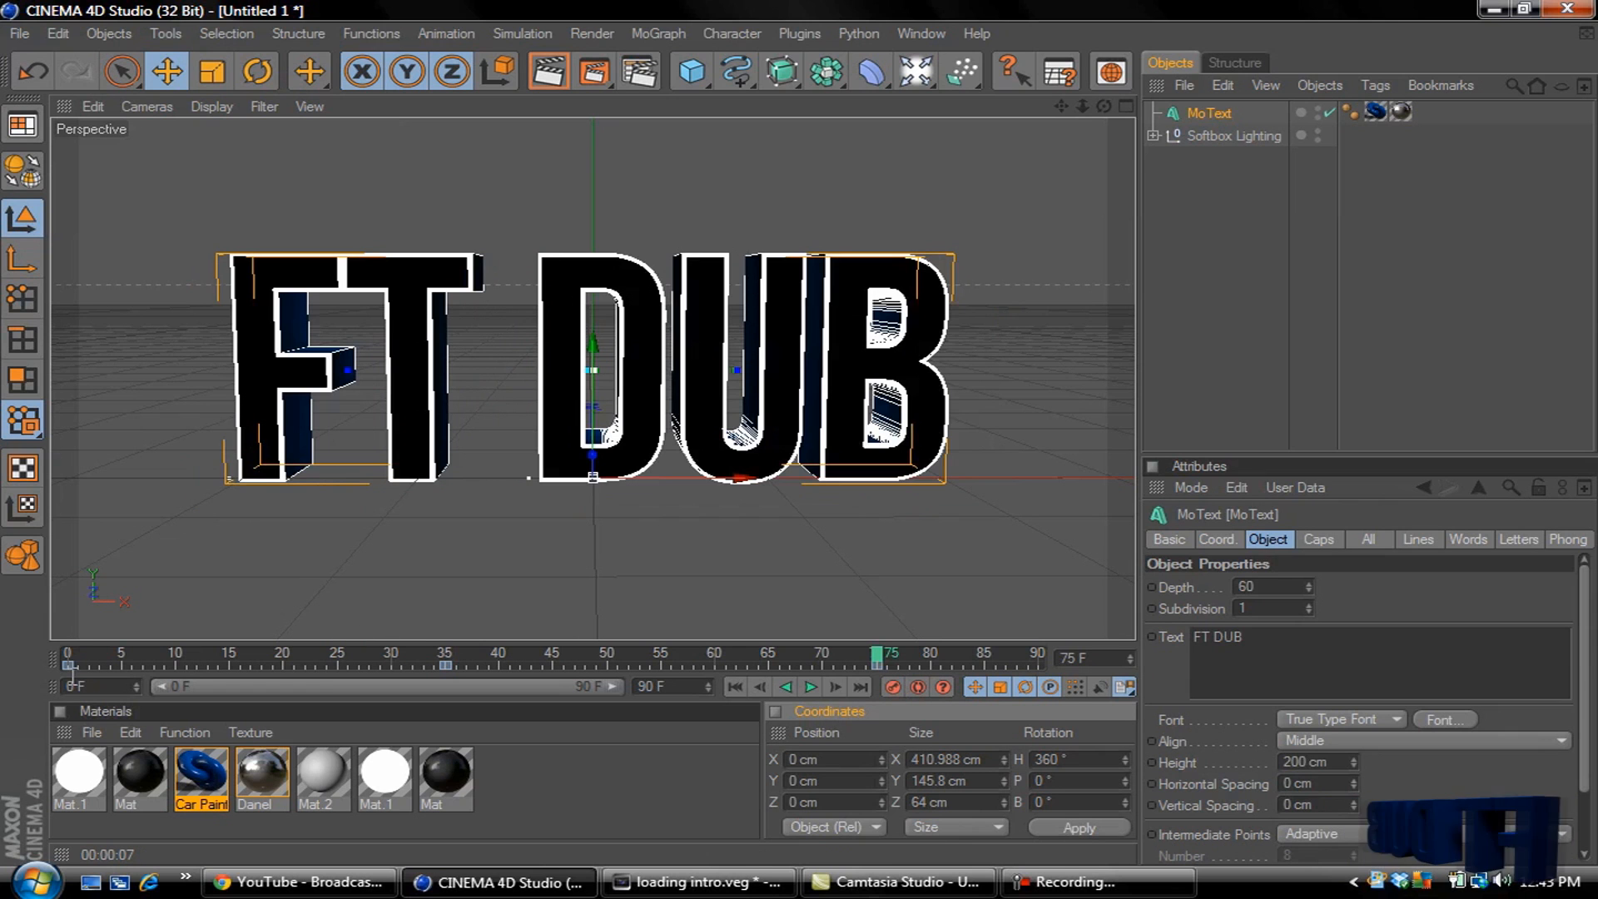
# Step: Play back the spinning animation to check the full rotation
pyautogui.click(810, 687)
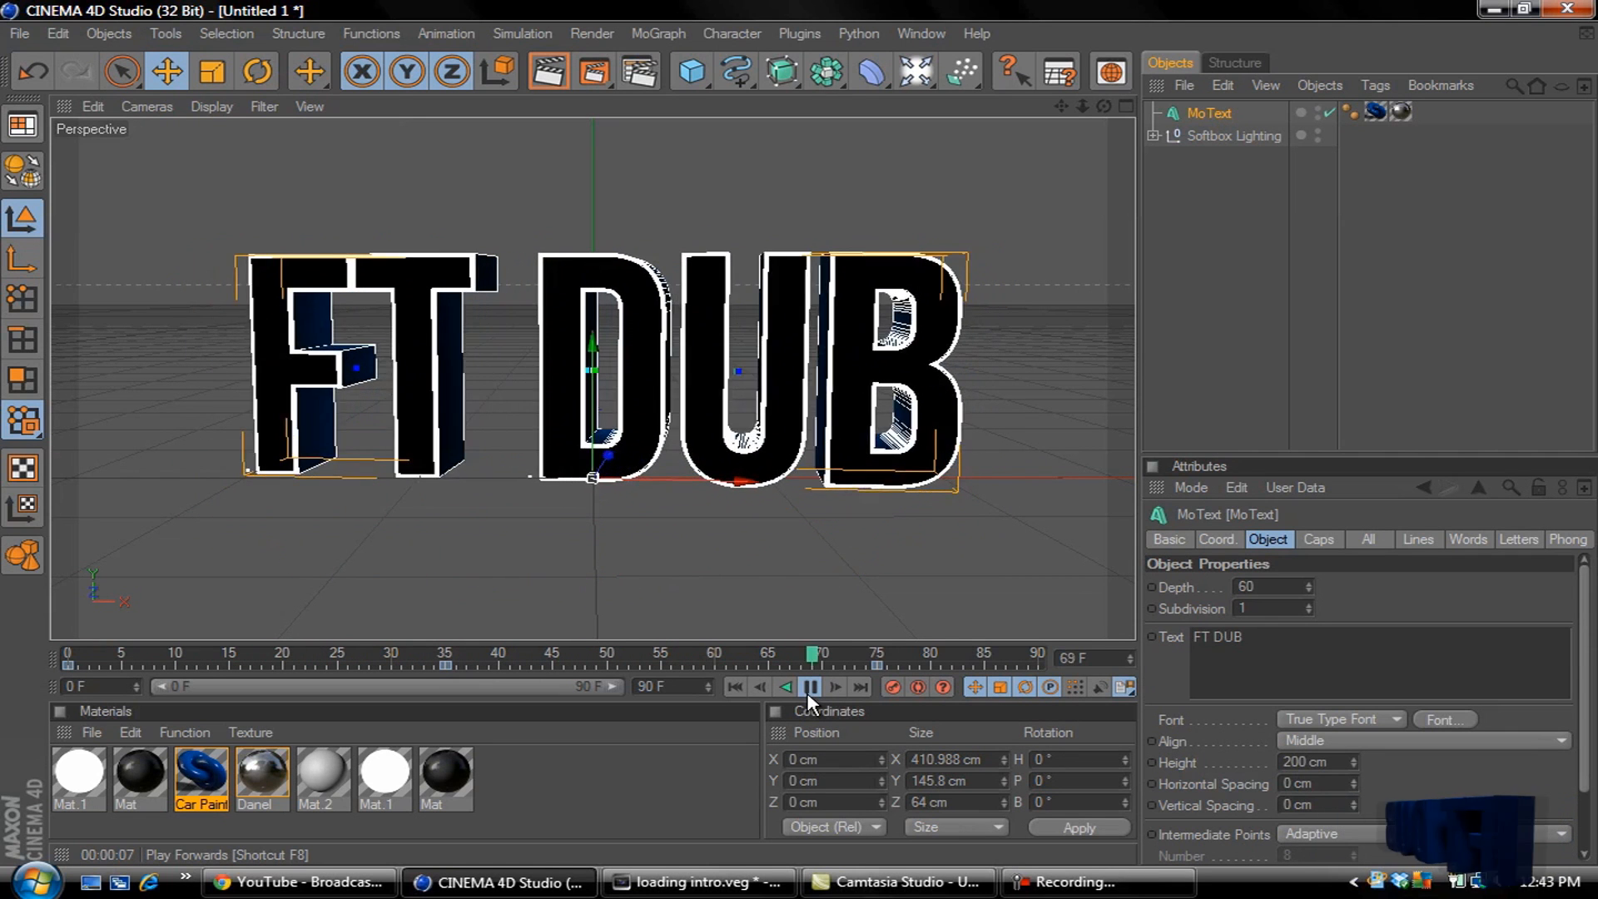
pyautogui.click(812, 686)
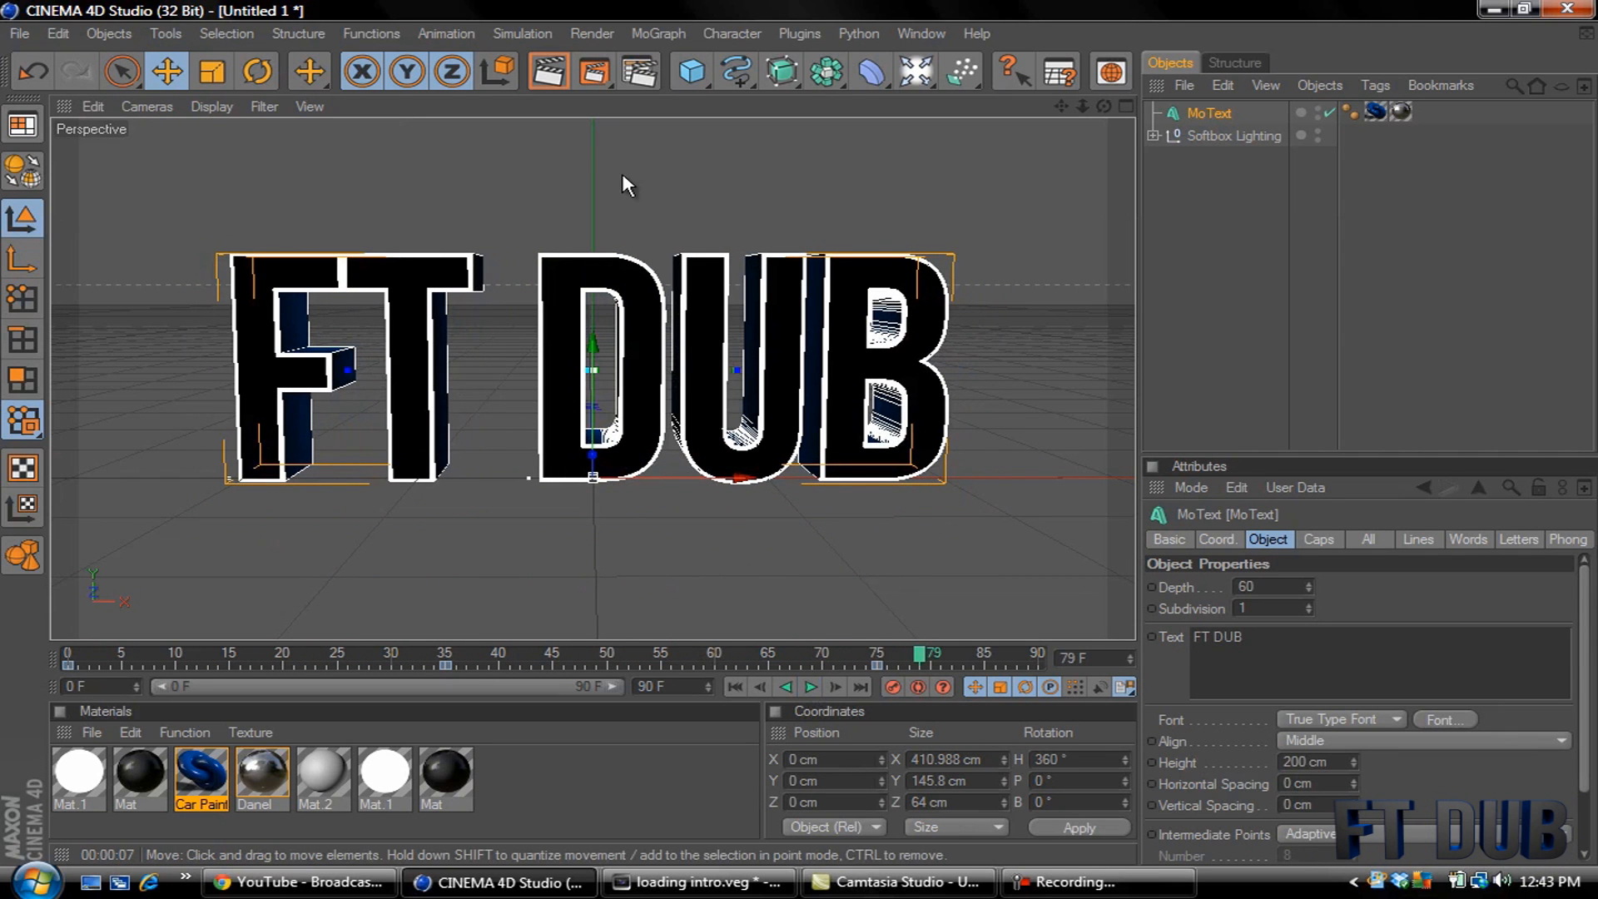
pyautogui.click(639, 73)
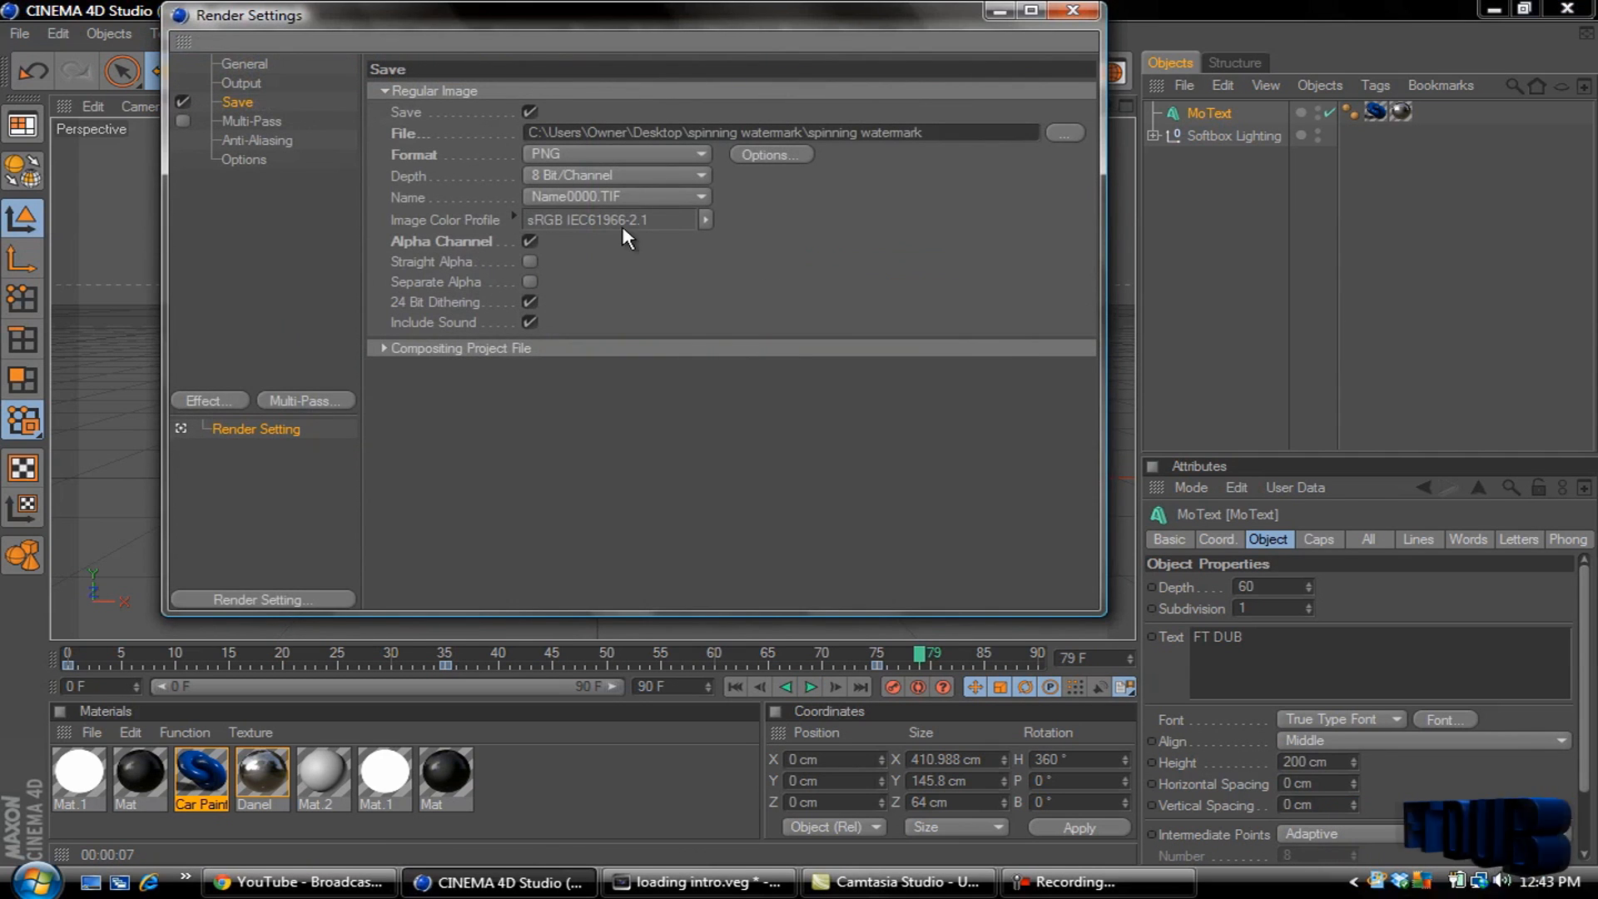
# Step: Confirm rendering of all frames at 1280×720 as PNG with alpha, then minimize Cinema 4D
pyautogui.click(241, 84)
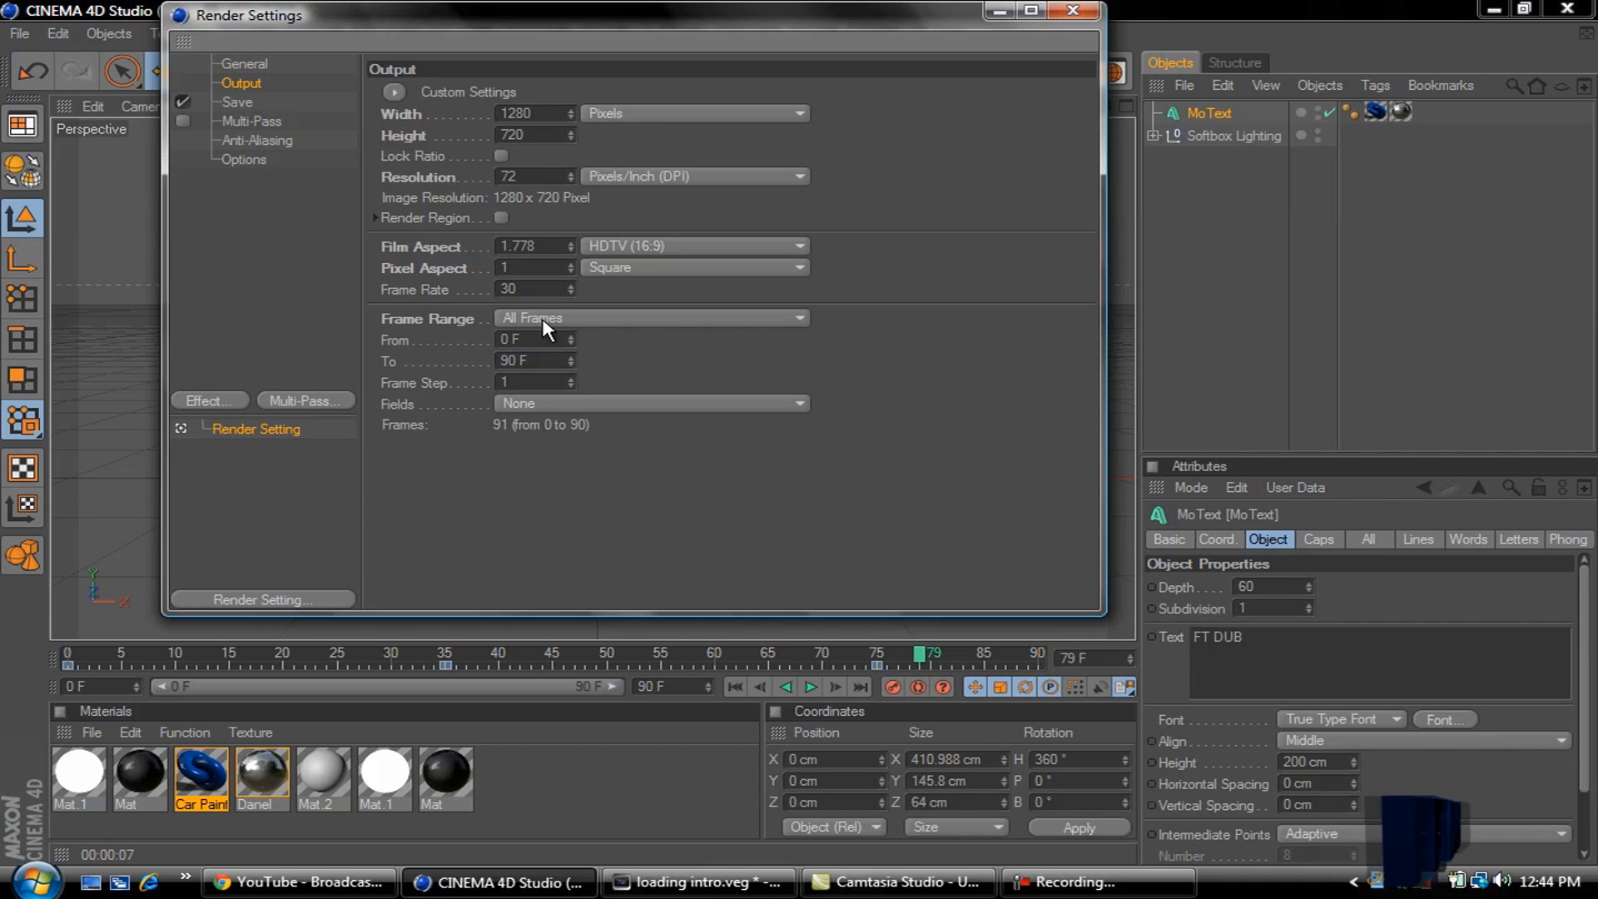
pyautogui.click(576, 322)
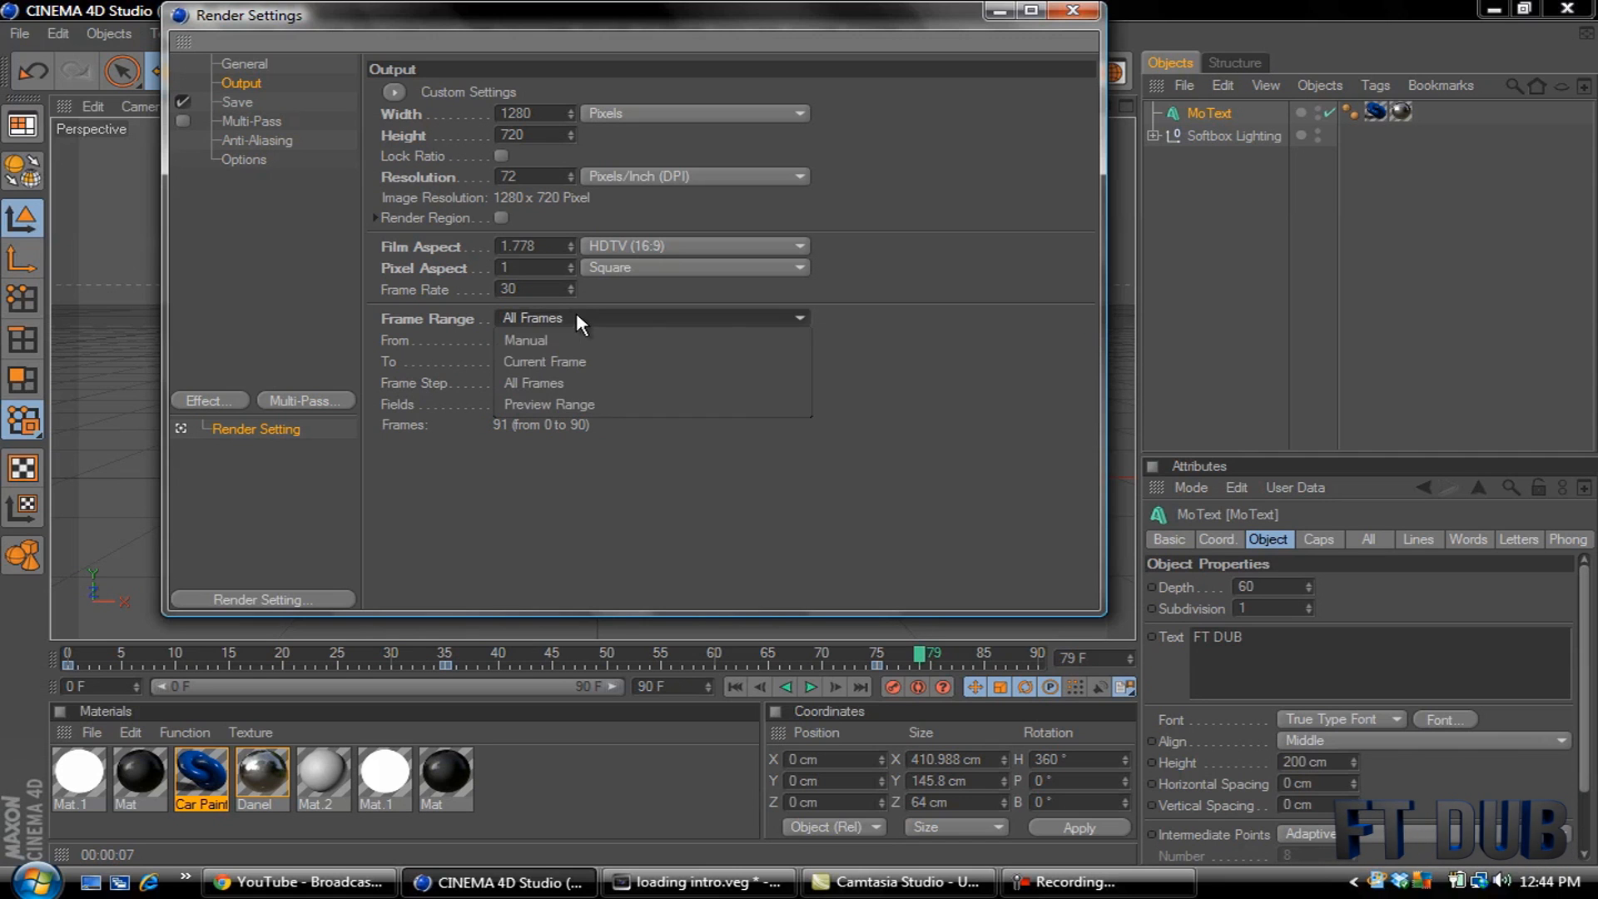
pyautogui.click(588, 313)
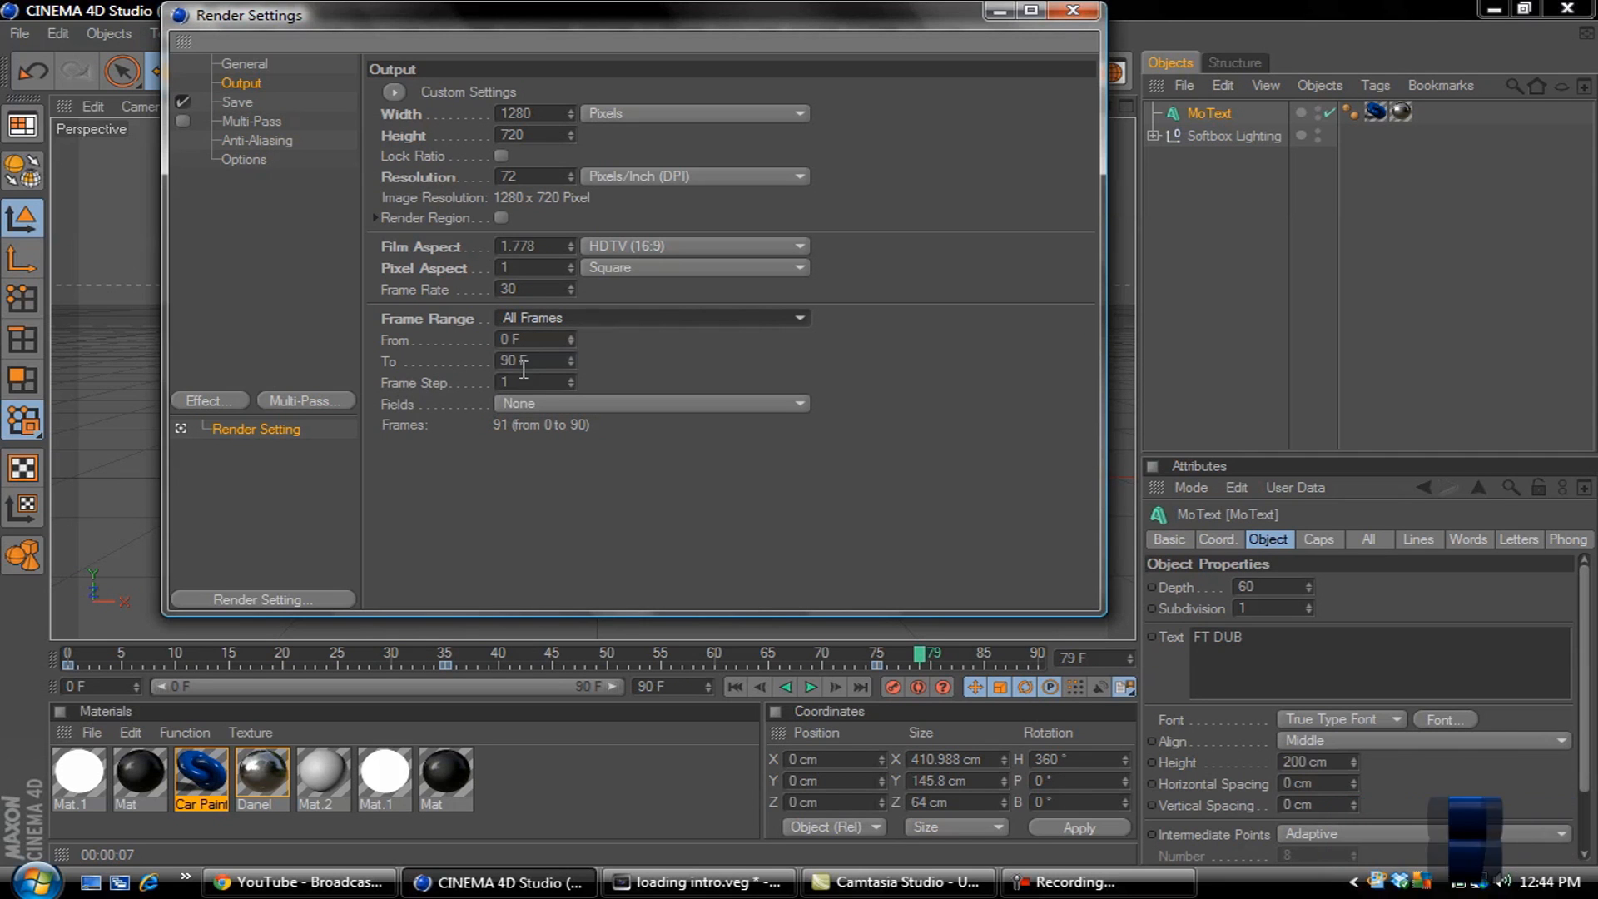
pyautogui.click(237, 103)
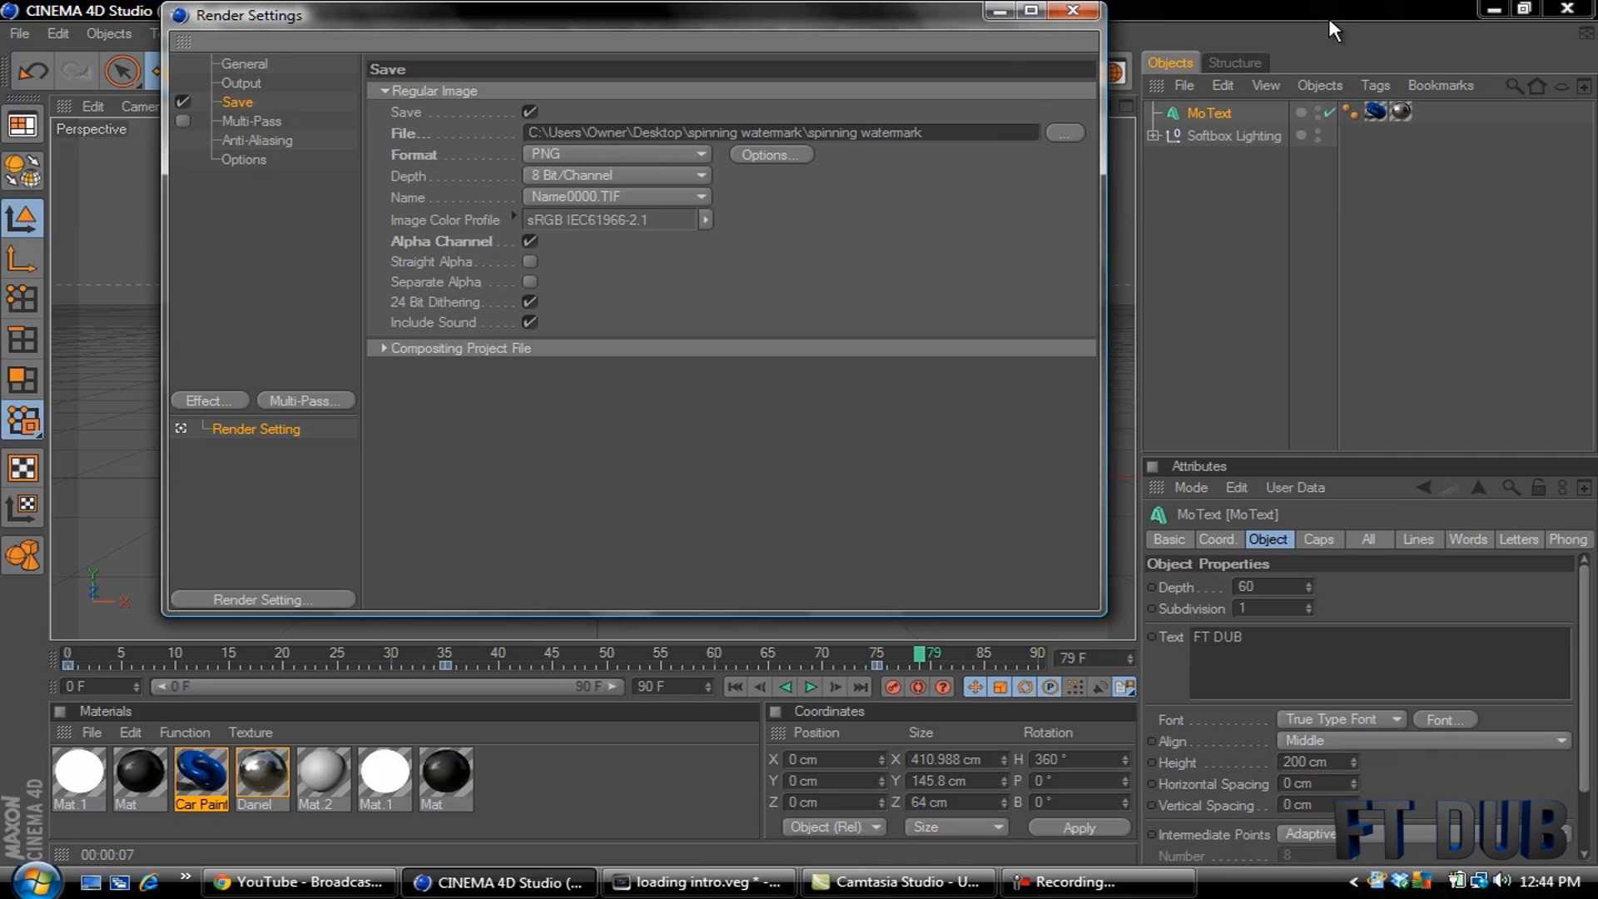
pyautogui.click(1494, 10)
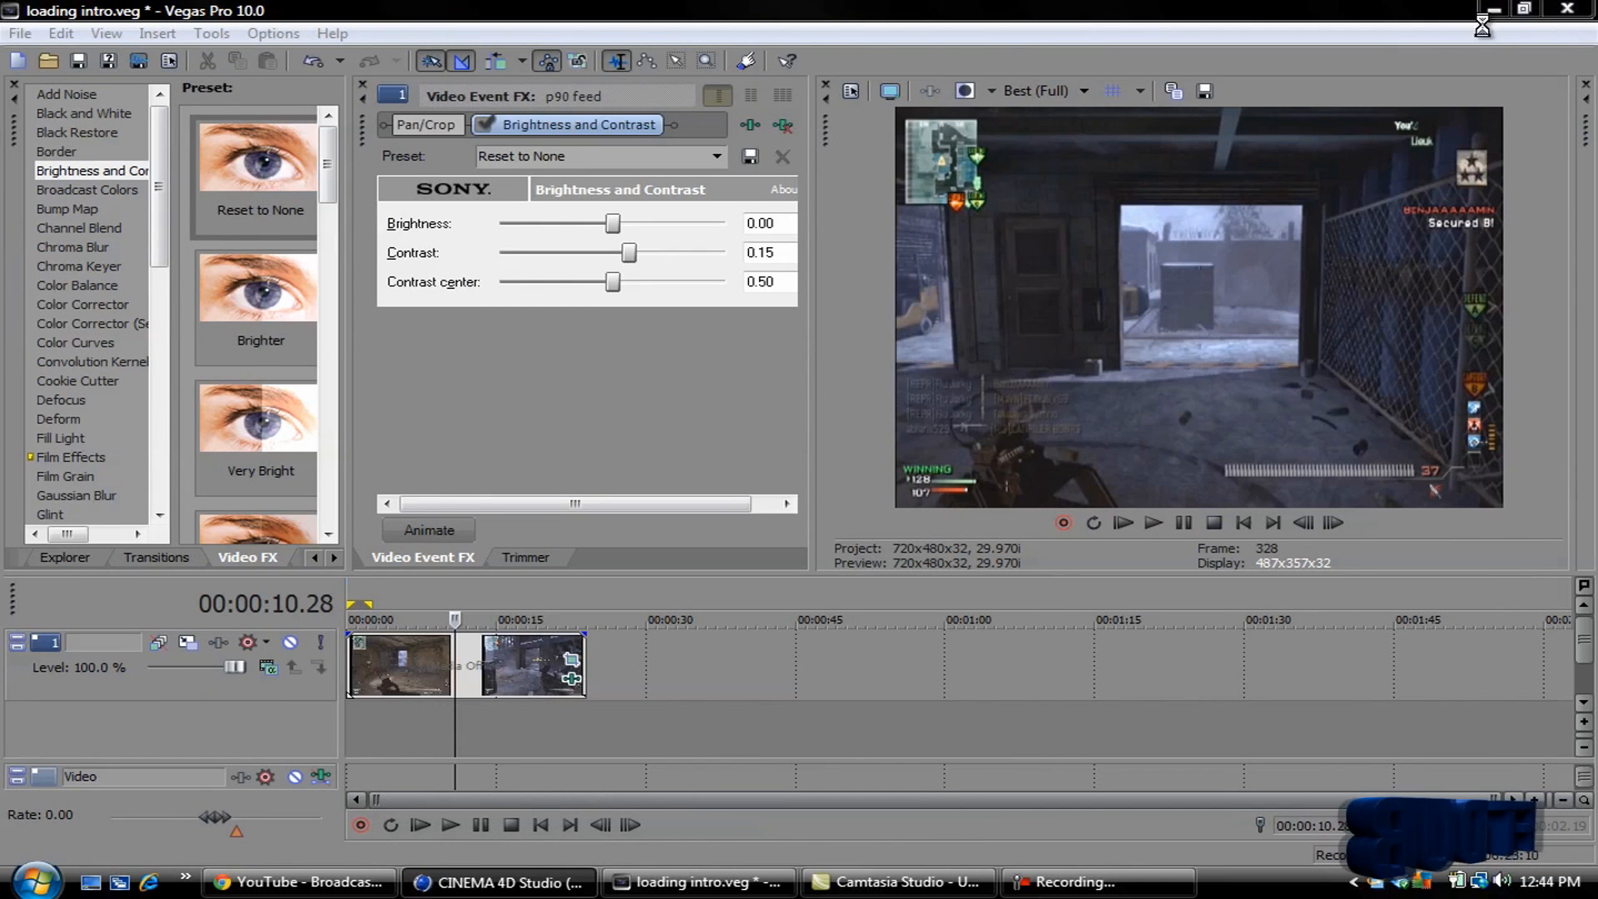
# Step: Reveal the desktop for a new render folder, then restore Cinema 4D
pyautogui.click(1482, 10)
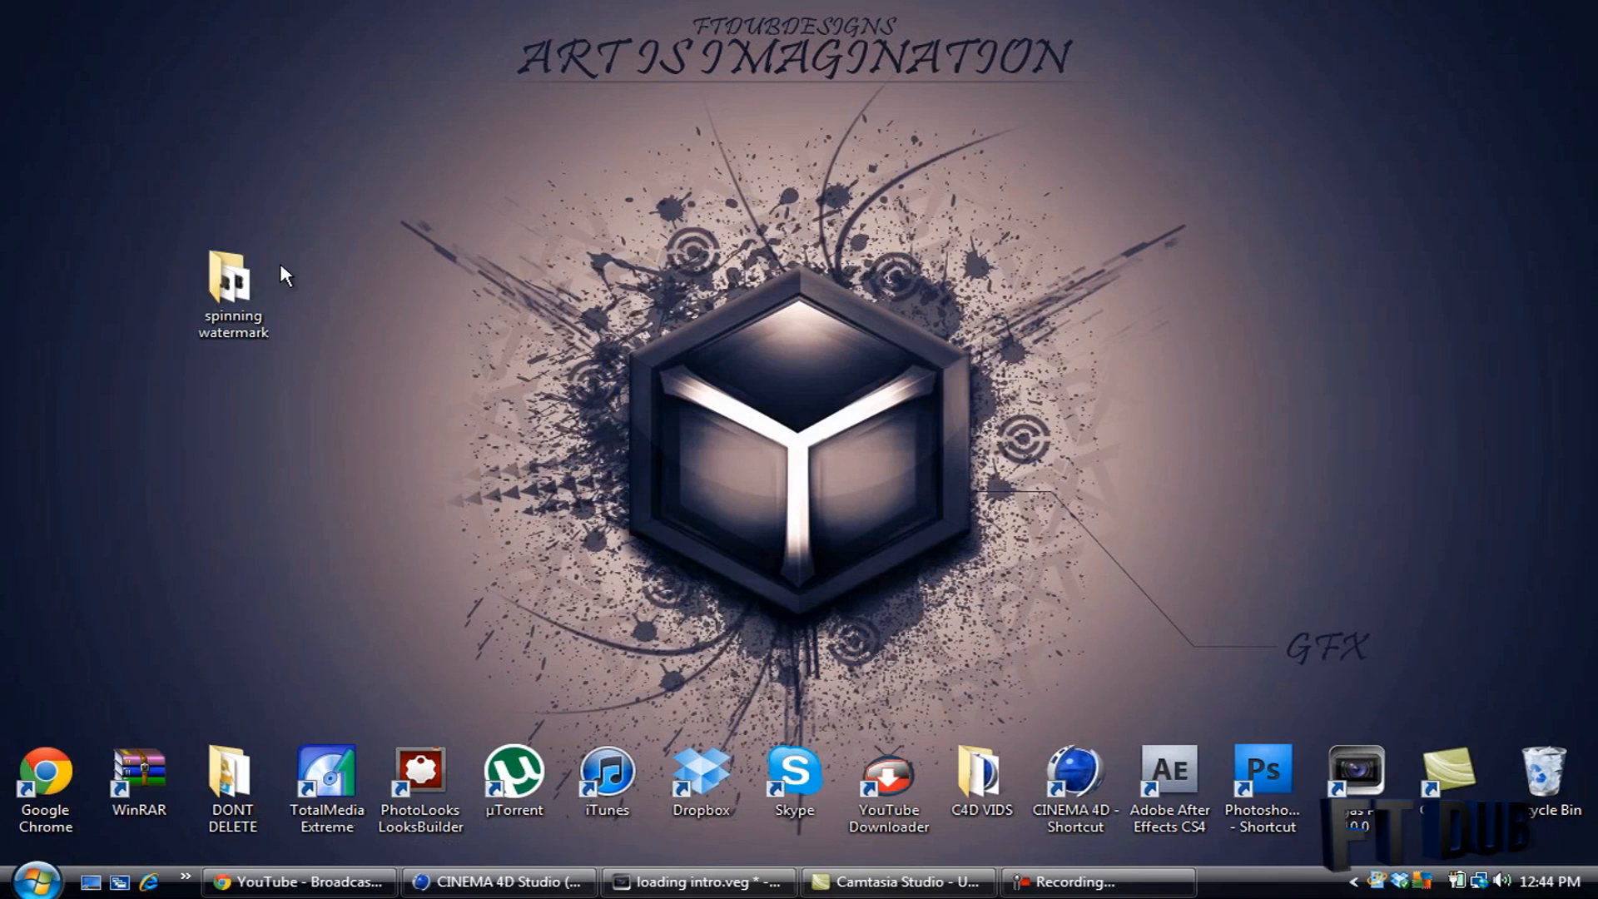
pyautogui.rightClick(197, 437)
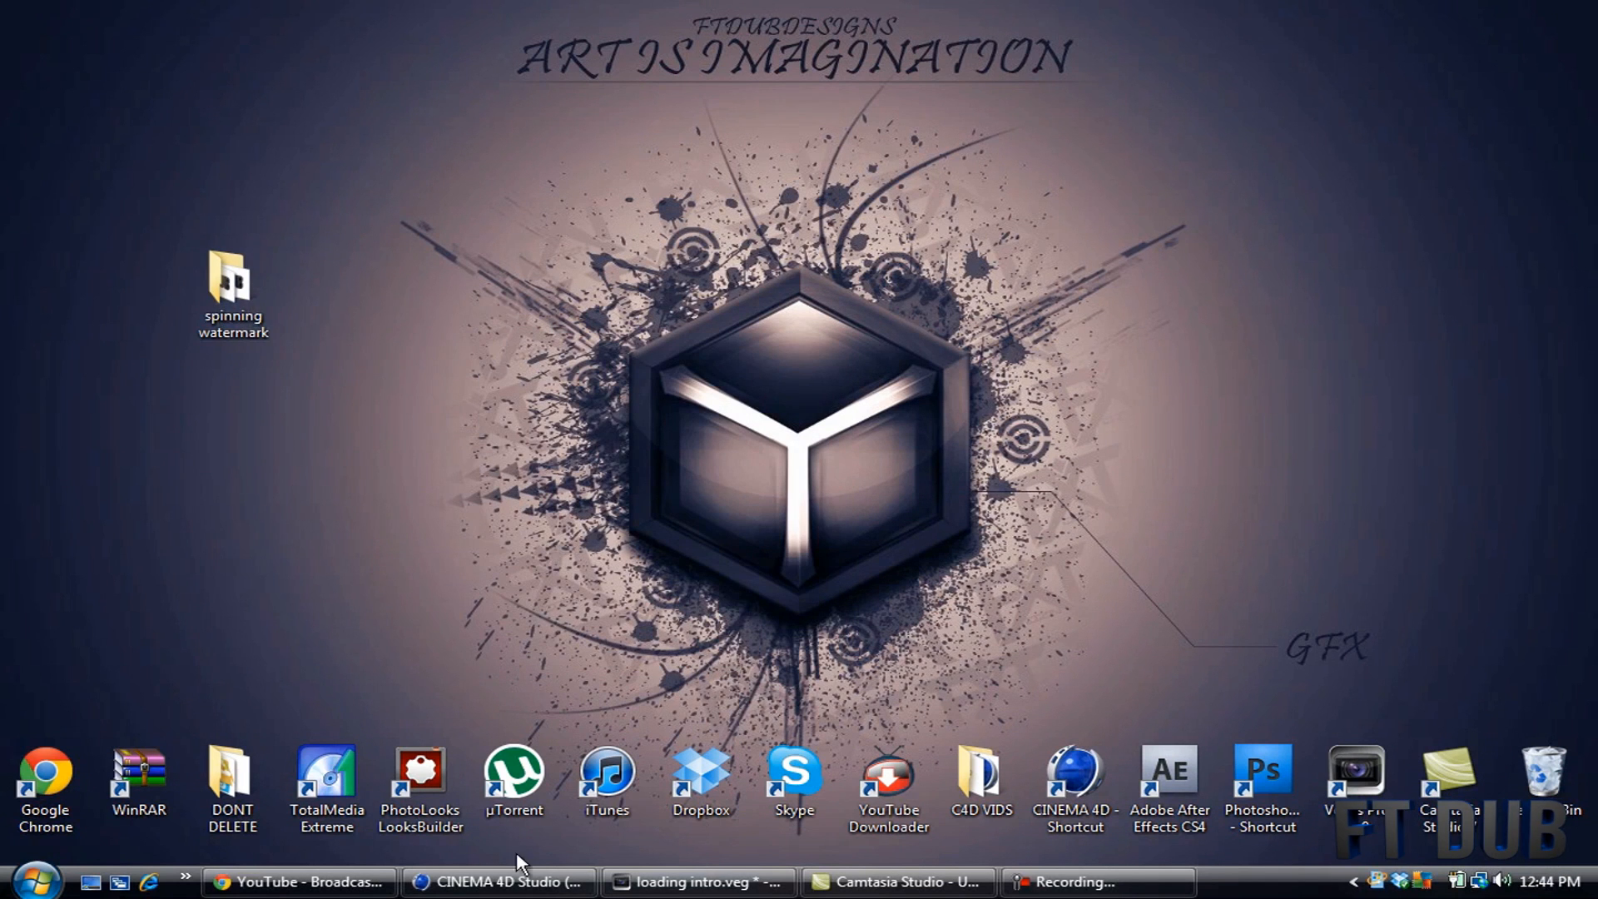
pyautogui.click(499, 881)
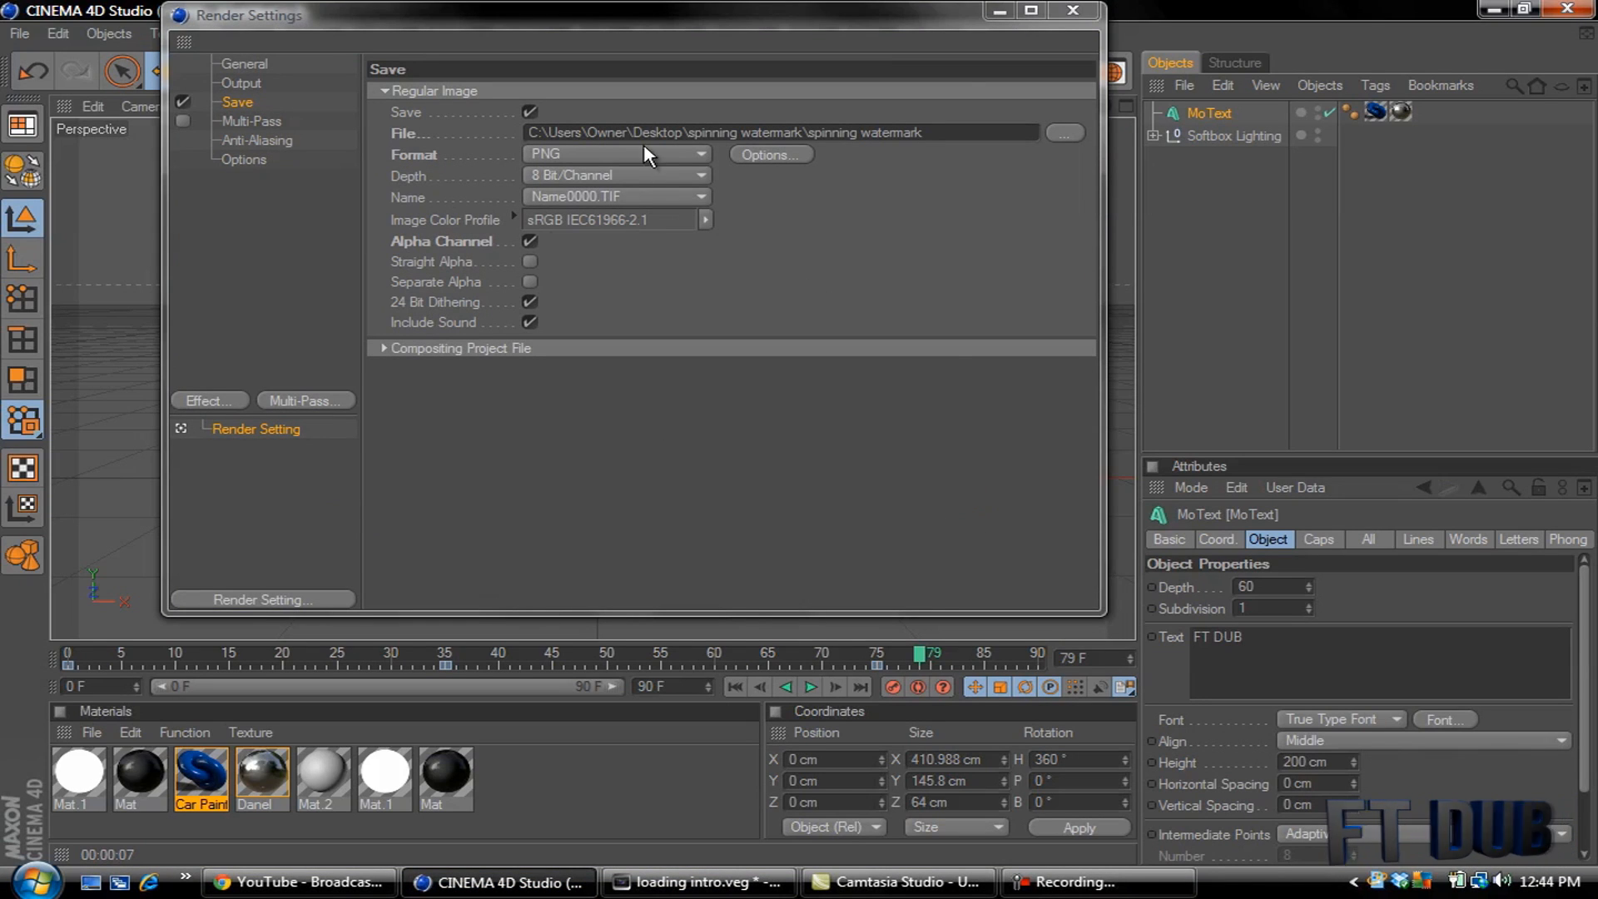
# Step: Close the render settings and switch to the loading intro project in Vegas Pro
pyautogui.click(1076, 18)
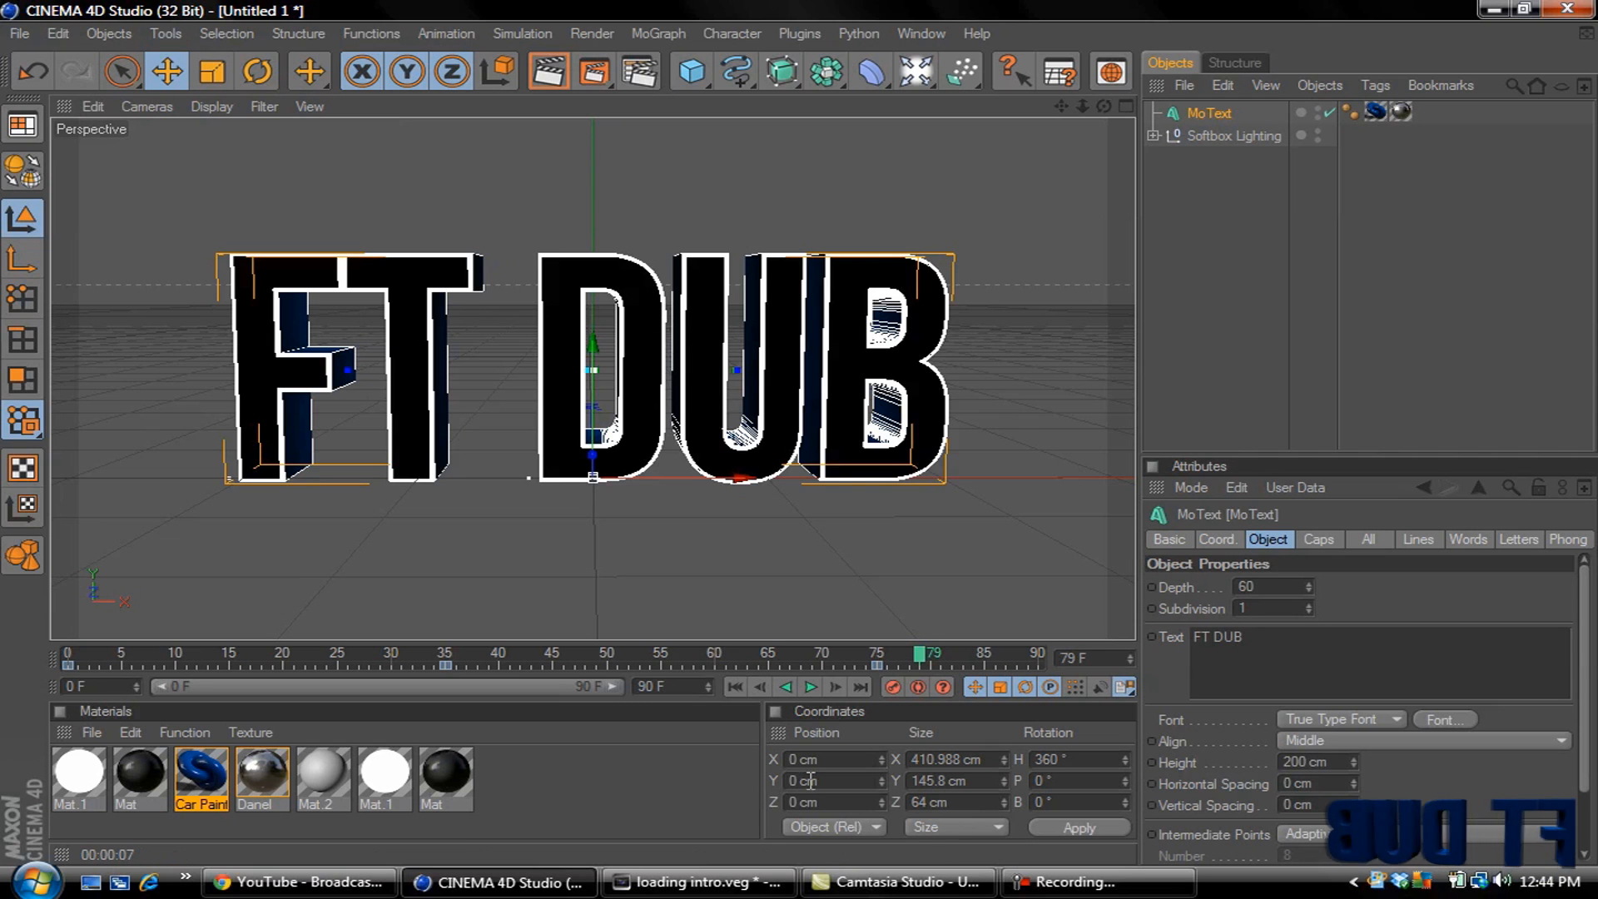
pyautogui.click(726, 890)
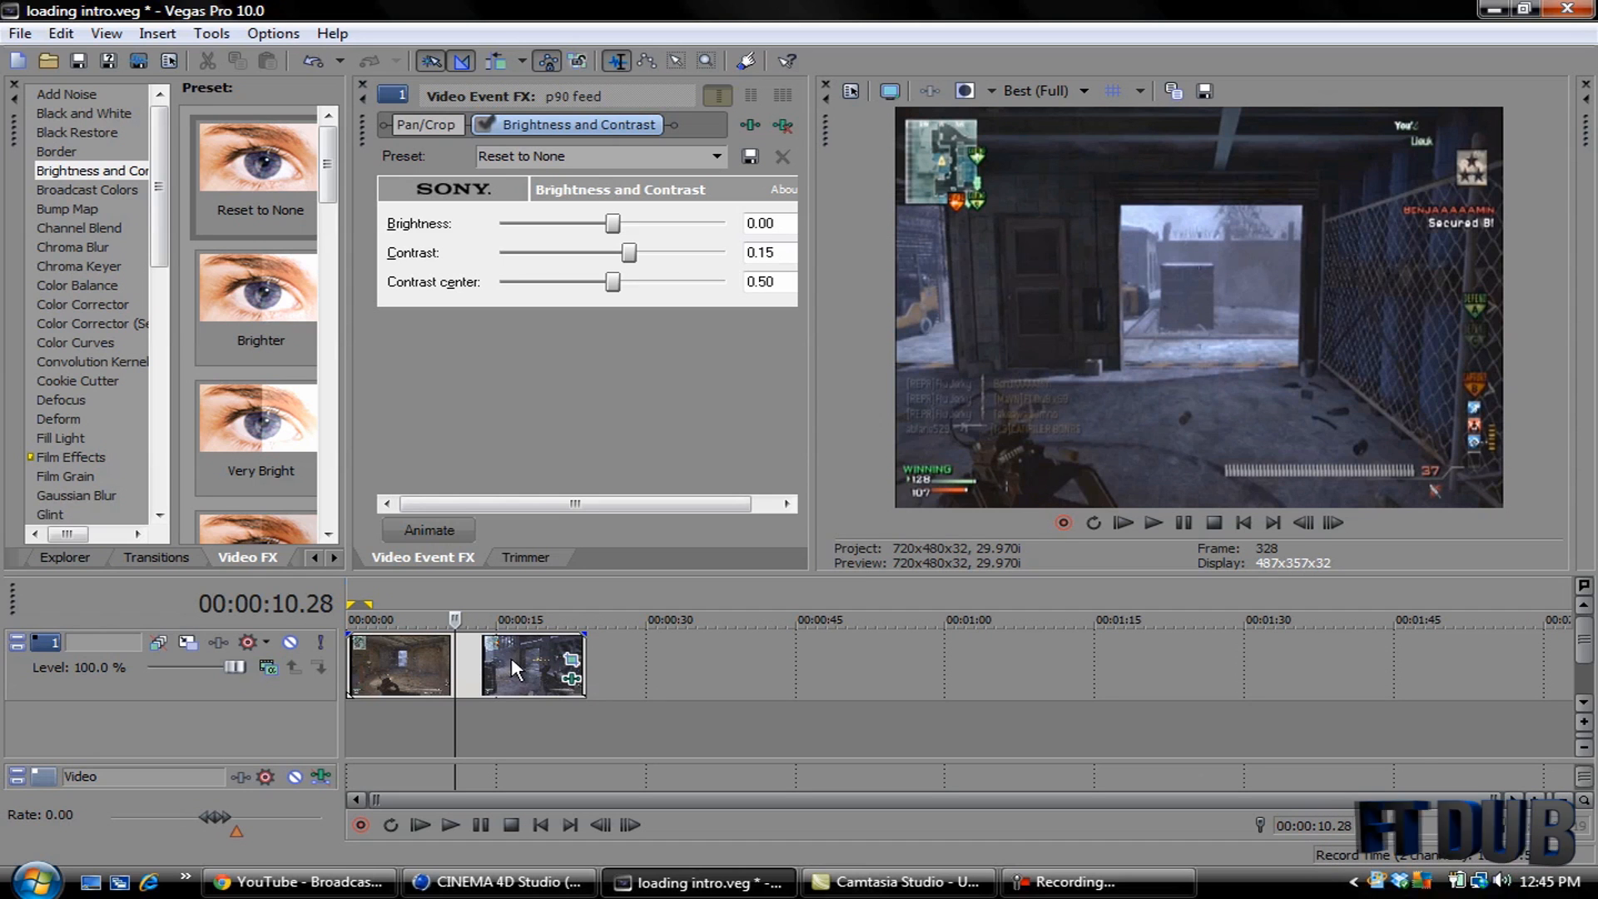
# Step: Insert an empty video track above the gameplay clip and start importing the watermark frames
pyautogui.rightClick(625, 657)
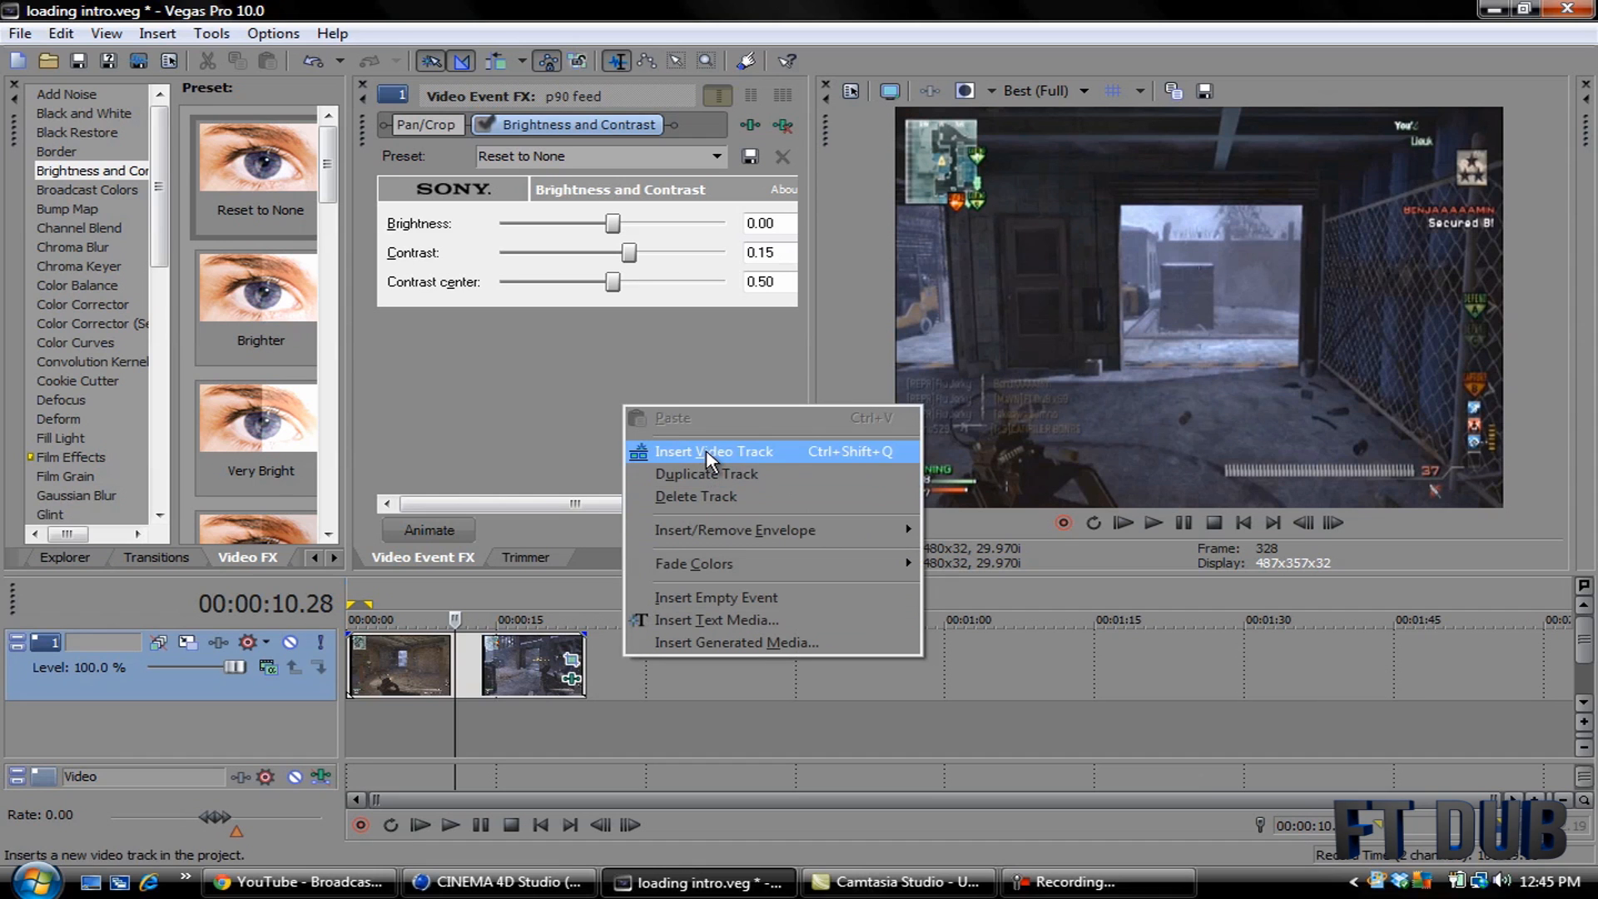
pyautogui.click(708, 453)
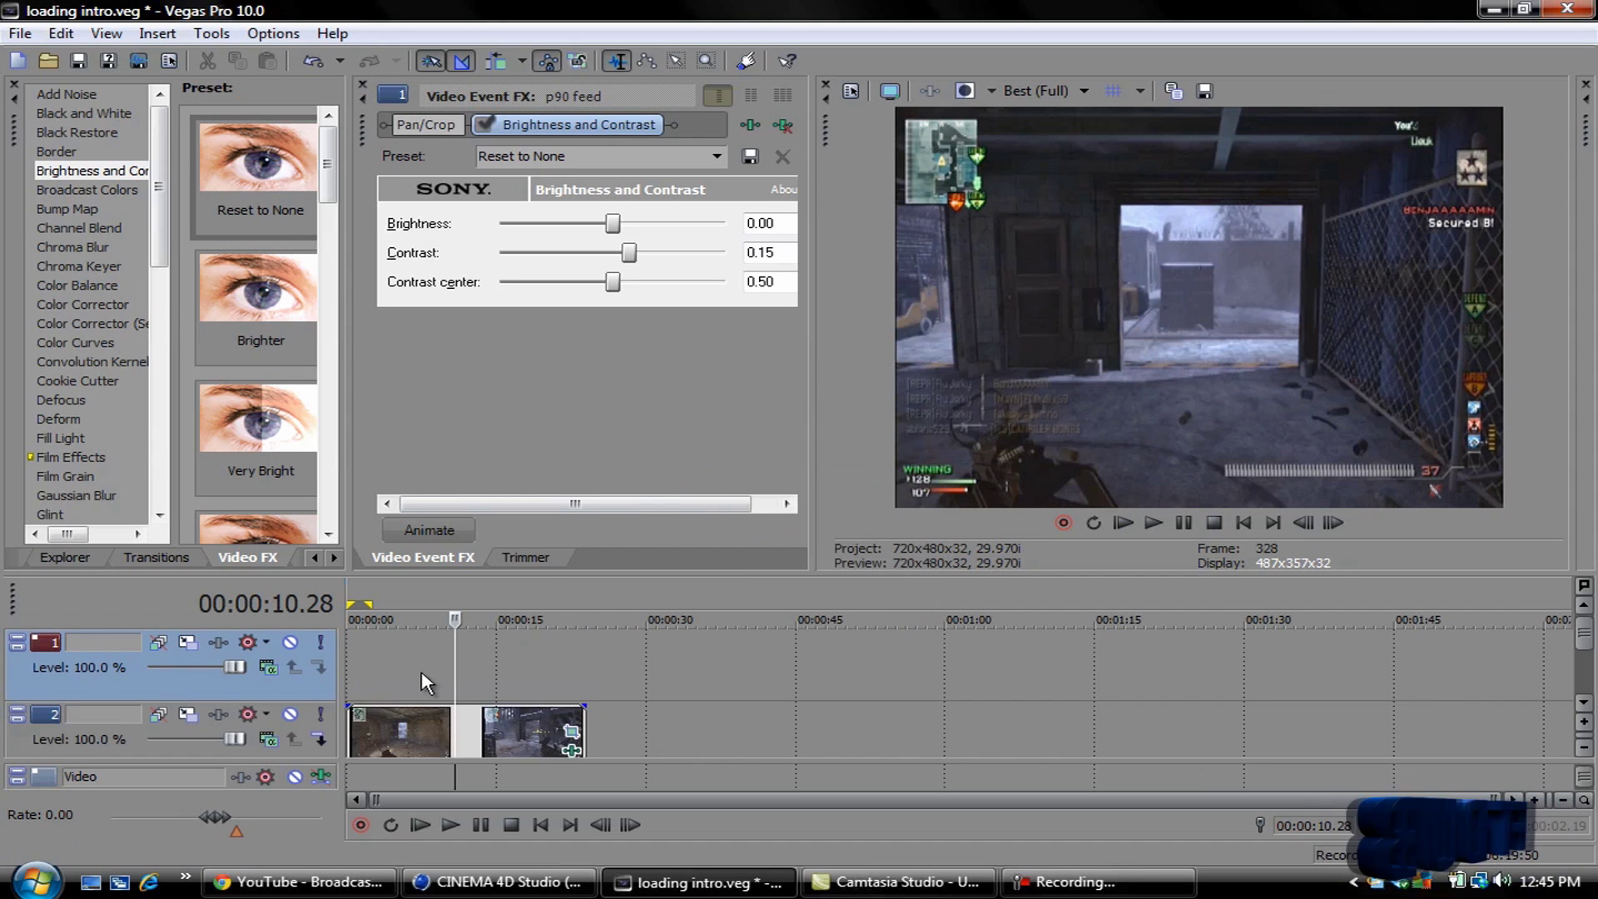
pyautogui.click(351, 675)
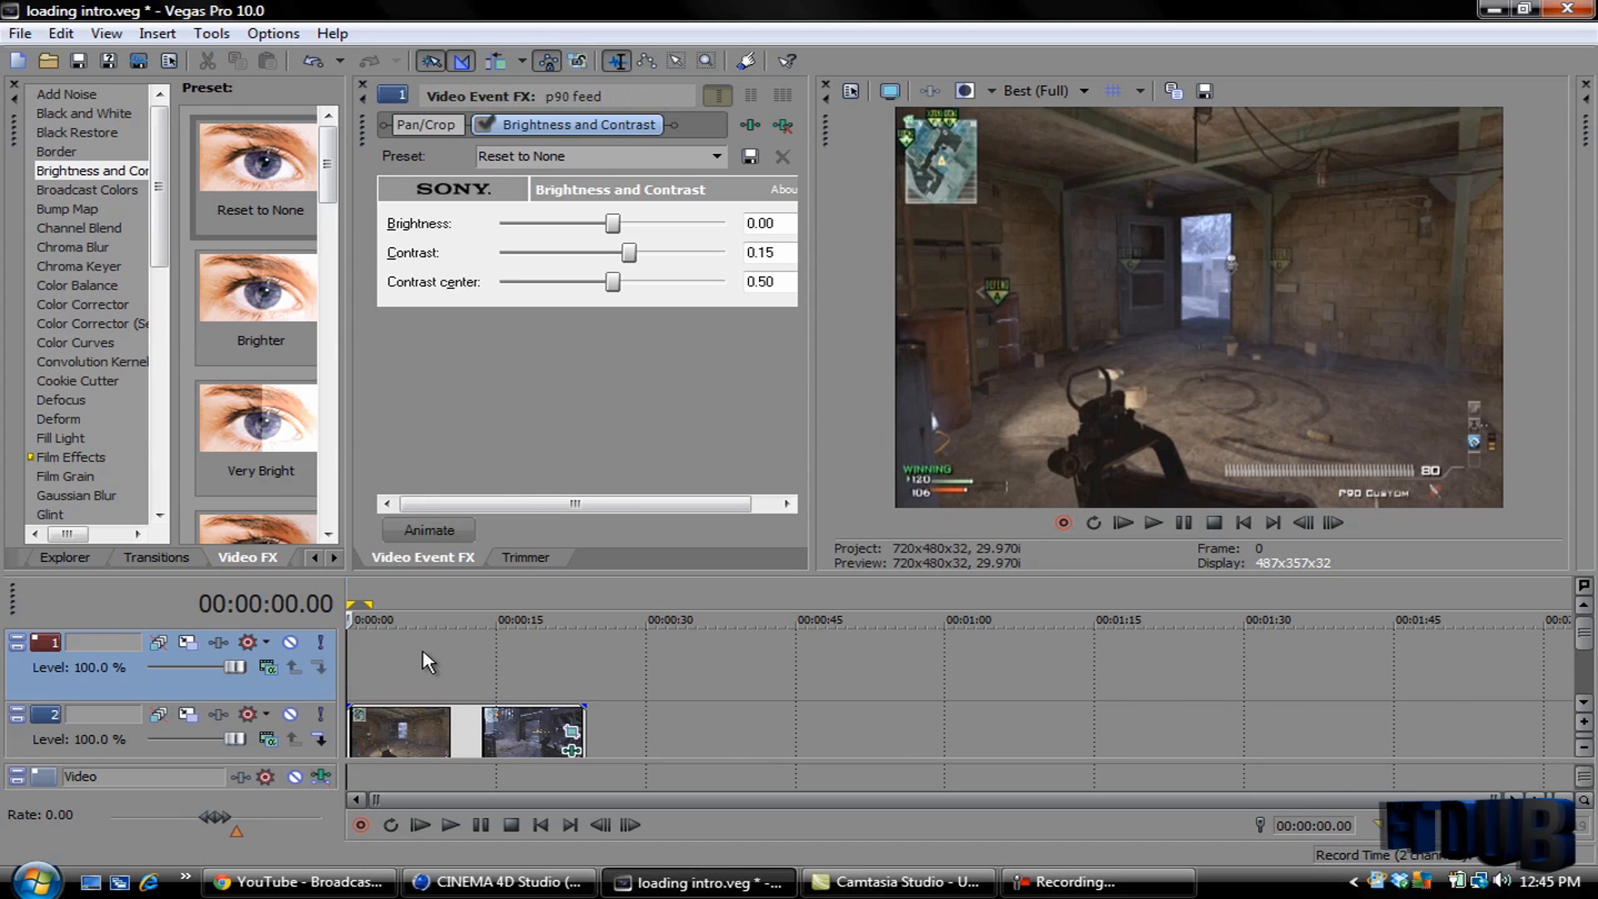
pyautogui.hotkey('ctrl', 'o')
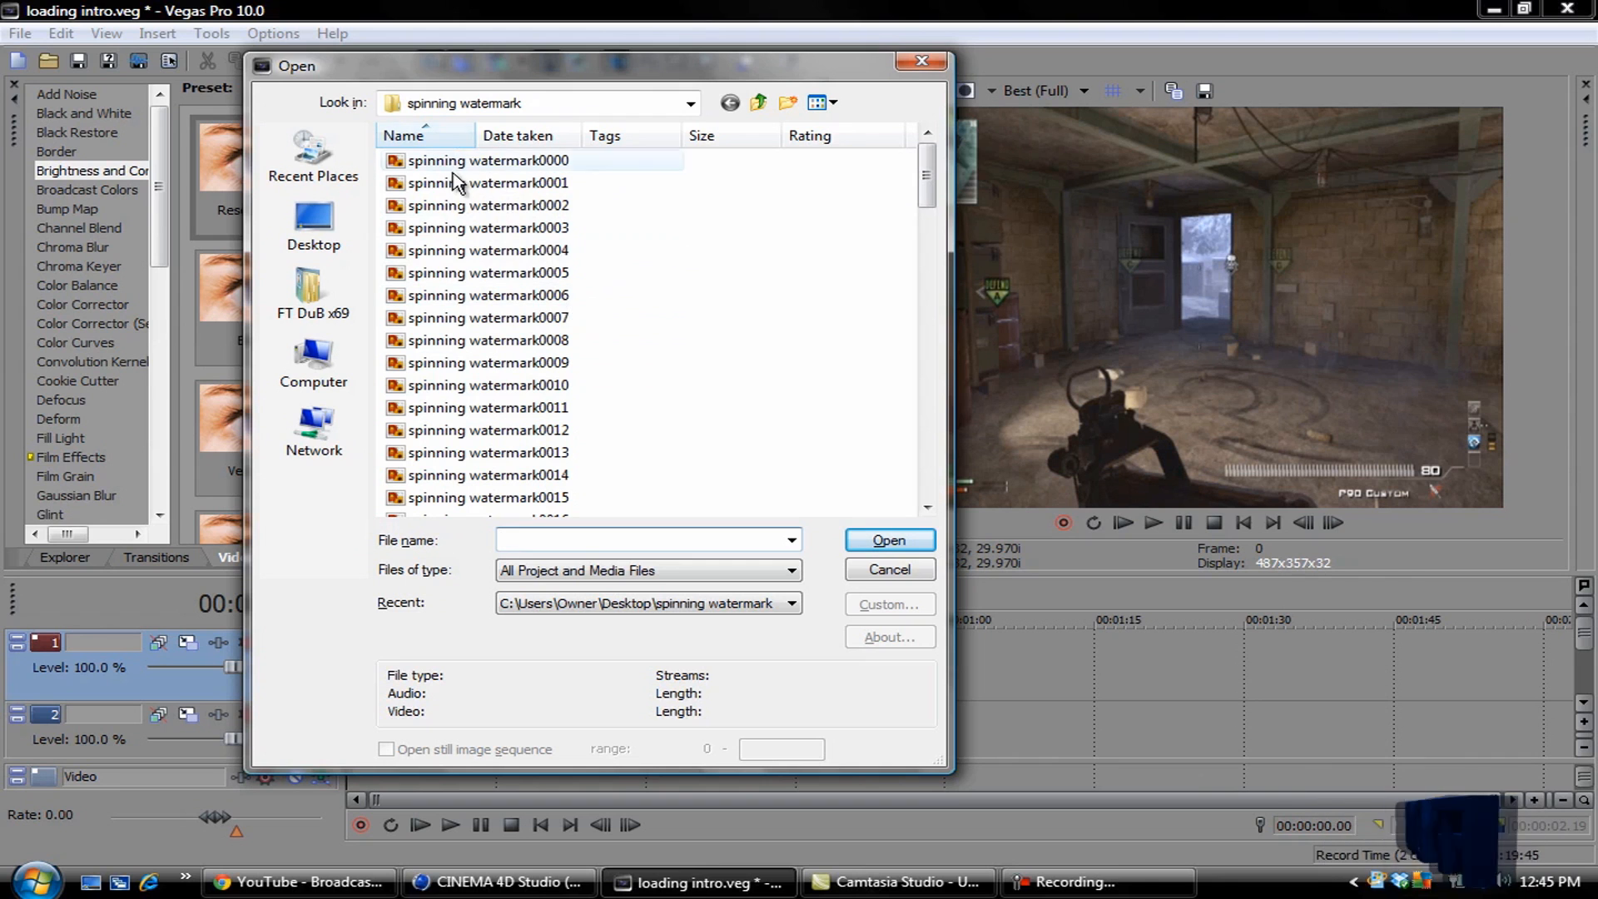
# Step: Import spinning watermark0000 as a still-image sequence onto the new top track
pyautogui.click(468, 170)
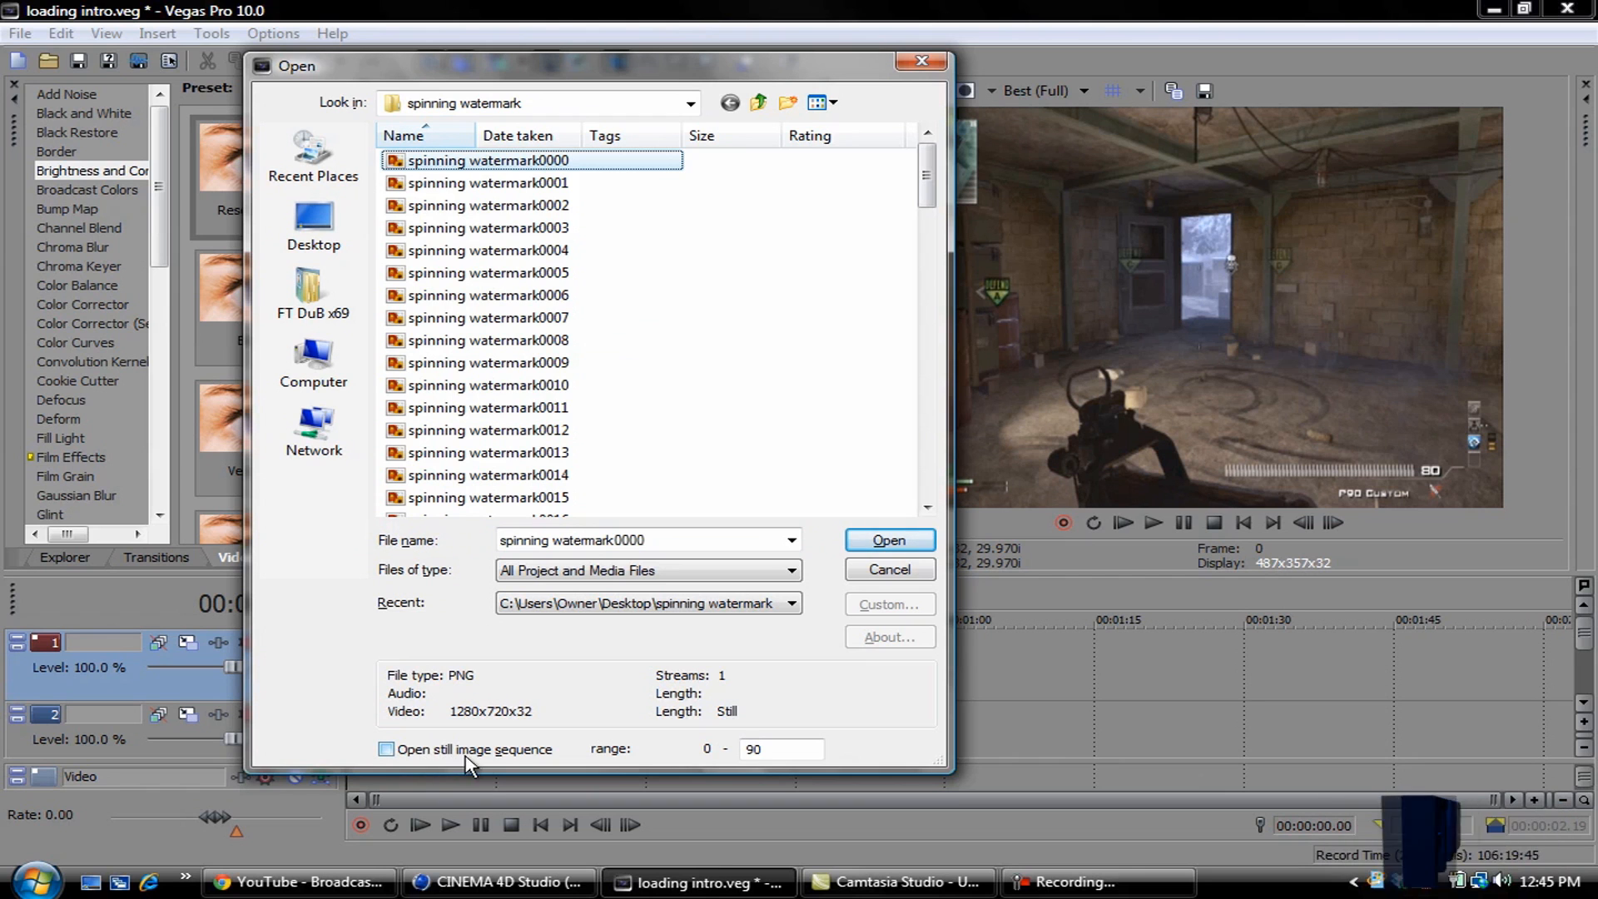
pyautogui.click(388, 753)
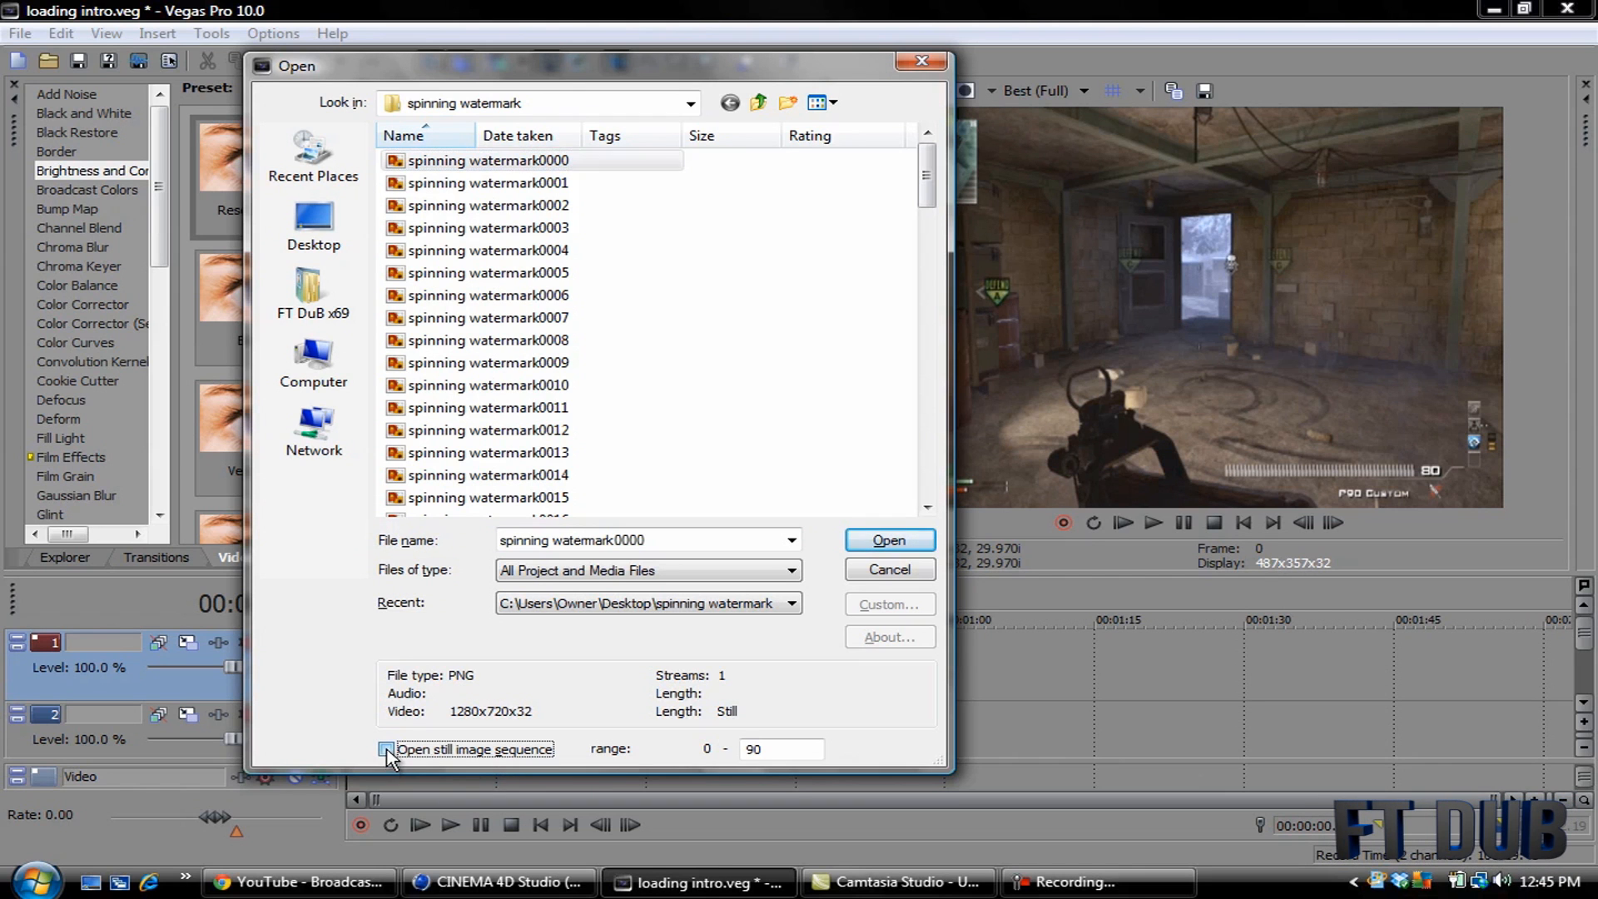
pyautogui.click(887, 541)
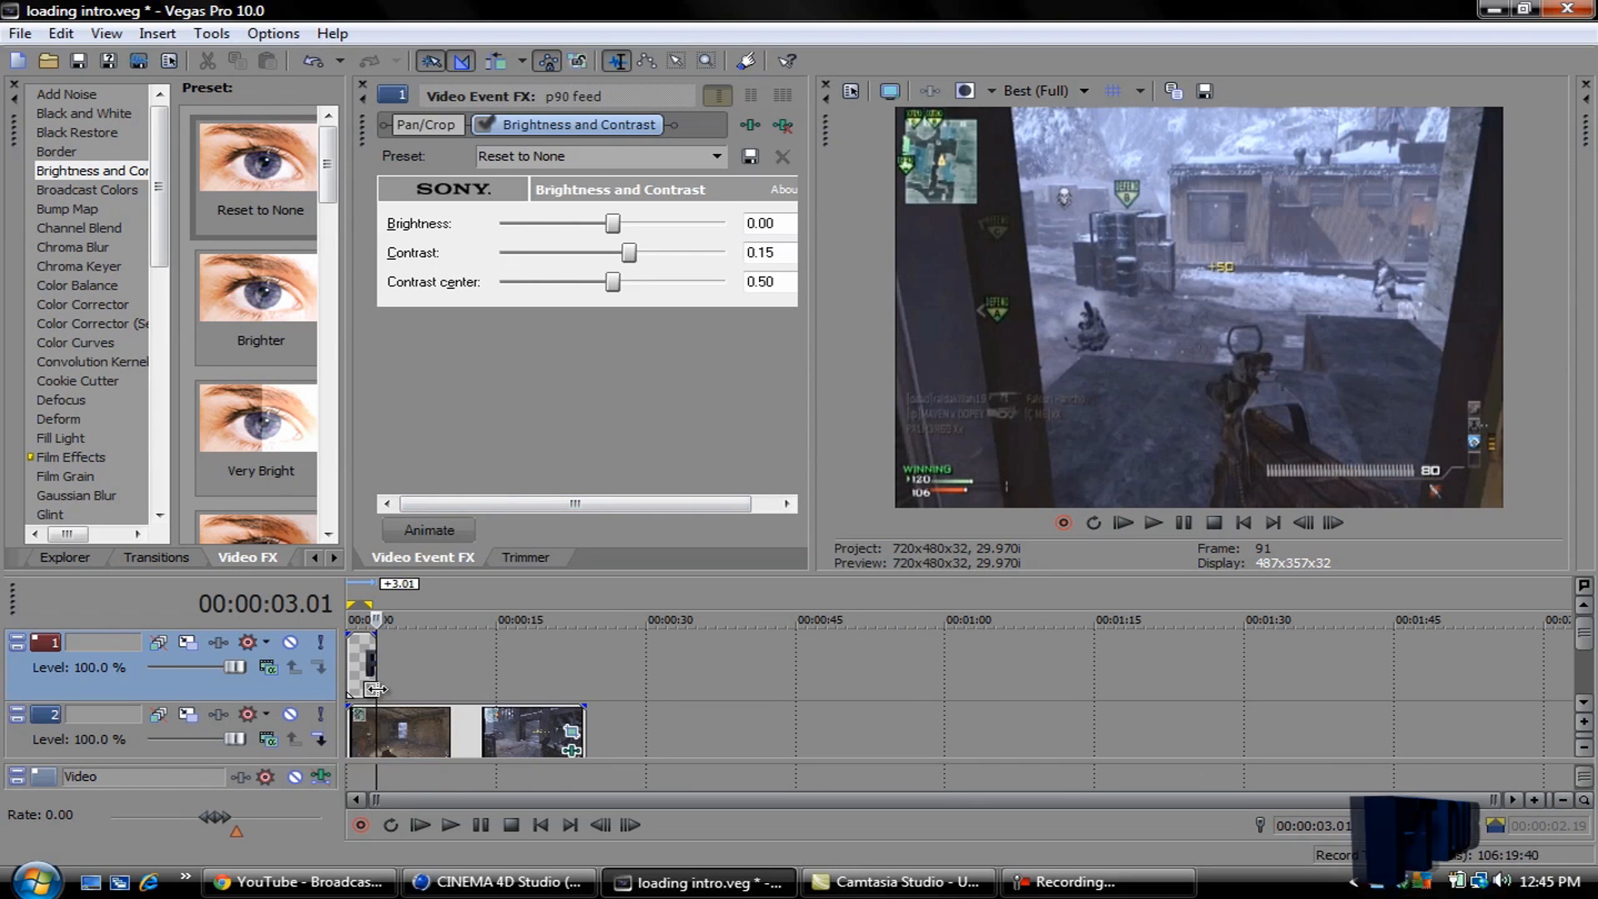
# Step: Stretch the watermark event to about 00:00:20 so it spans the gameplay clips
pyautogui.moveTo(374, 680); pyautogui.dragTo(568, 678)
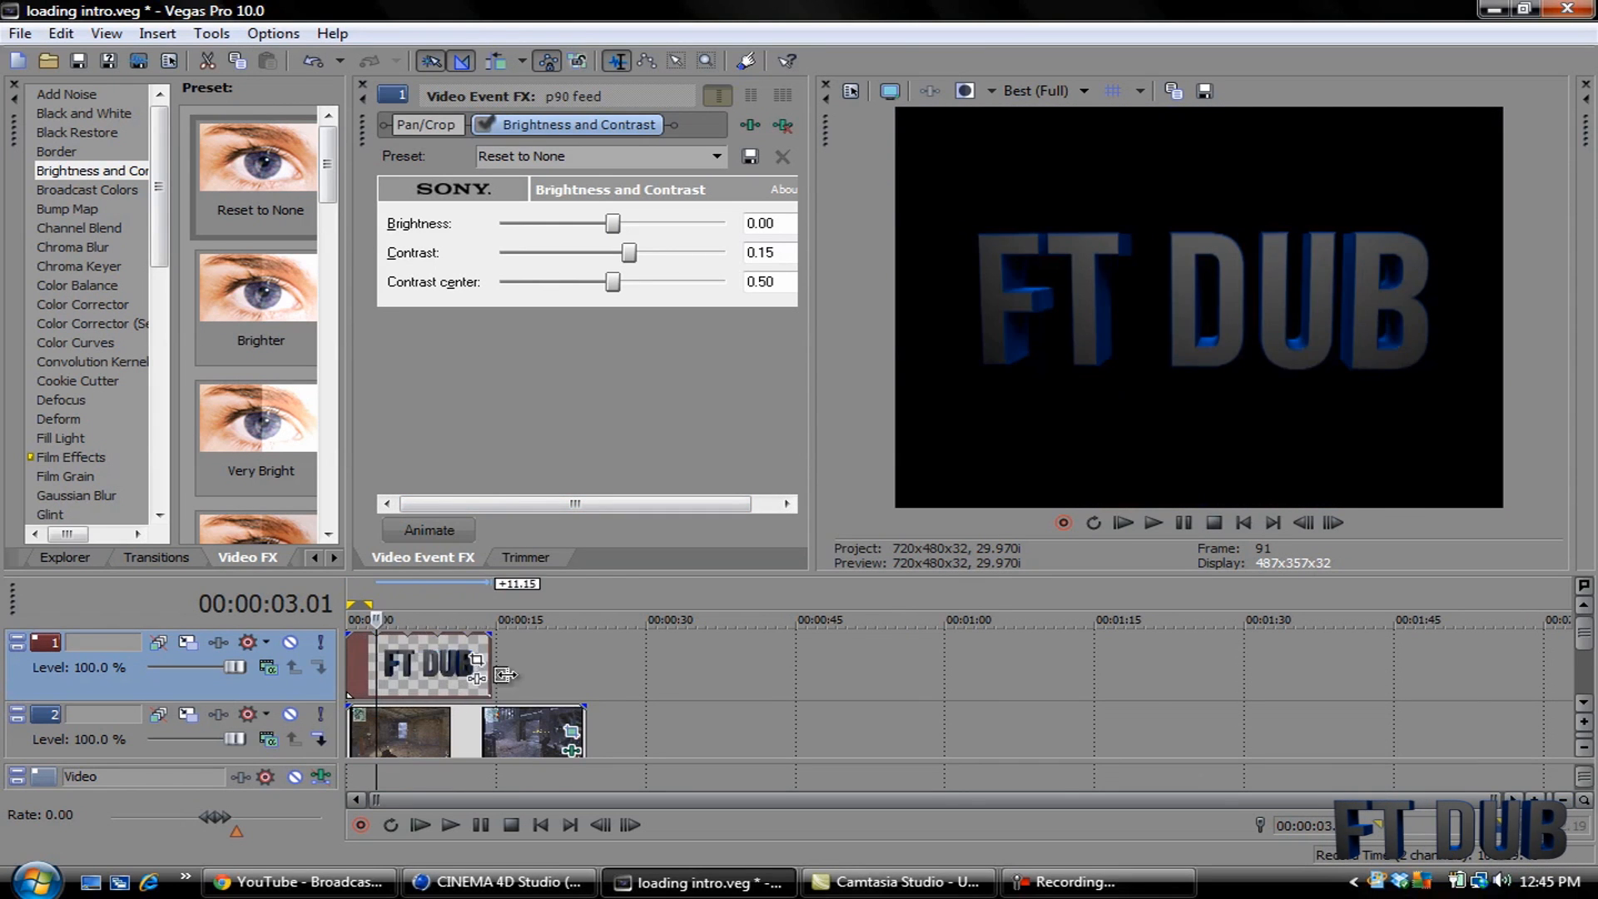
pyautogui.moveTo(569, 679); pyautogui.dragTo(577, 677)
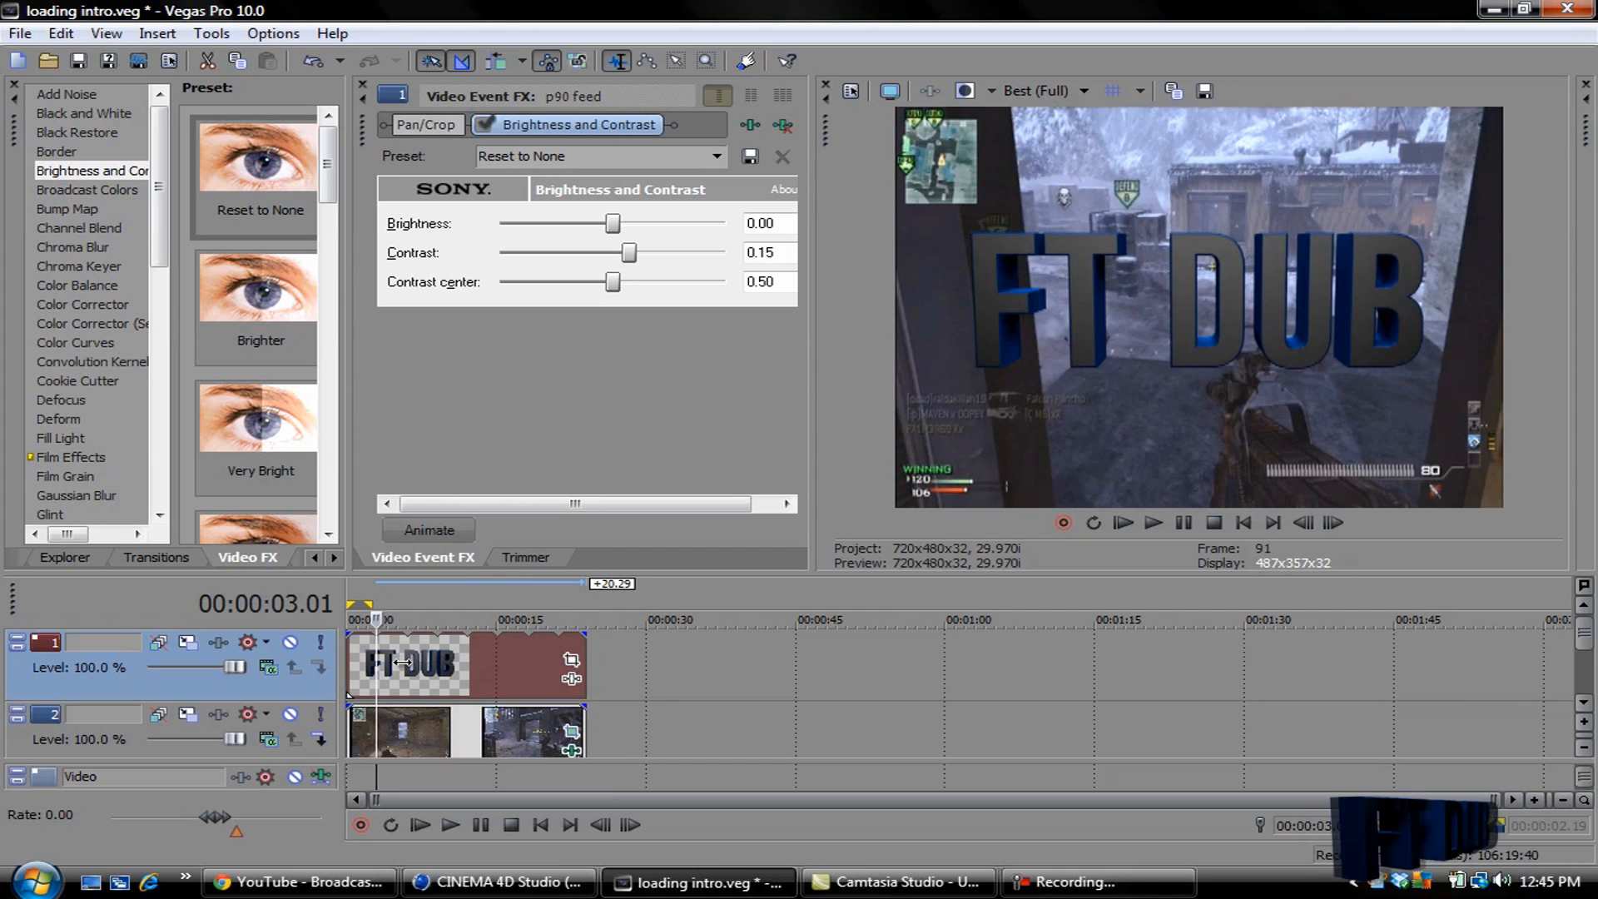
# Step: Preview the timeline from the start to check FT DUB spins over the footage, then rewind
pyautogui.click(350, 662)
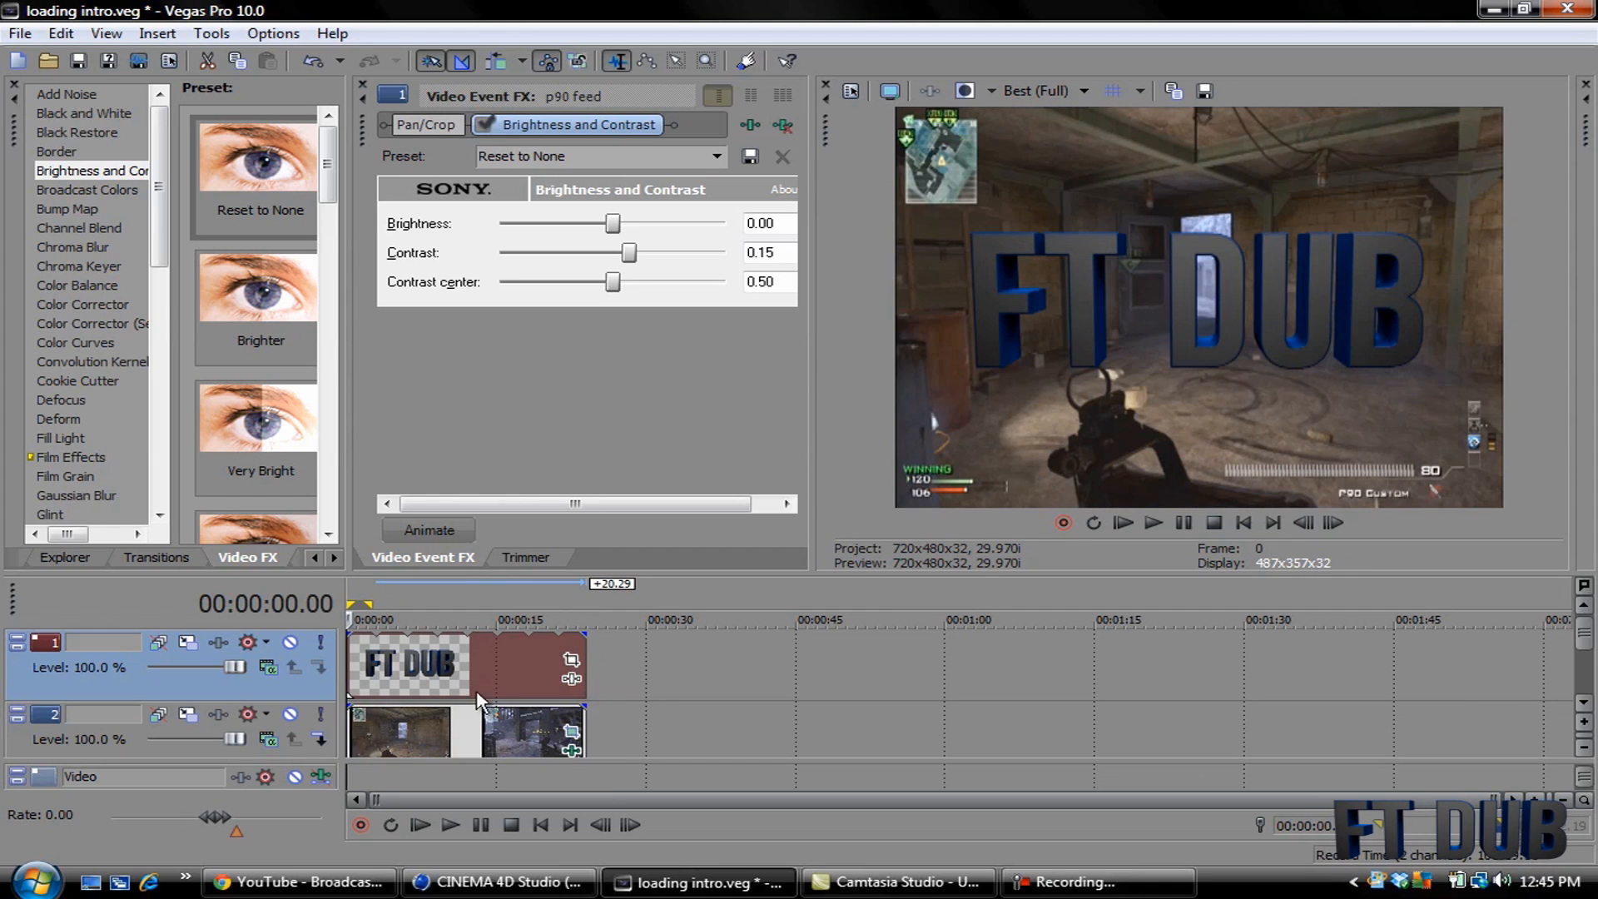
pyautogui.click(449, 824)
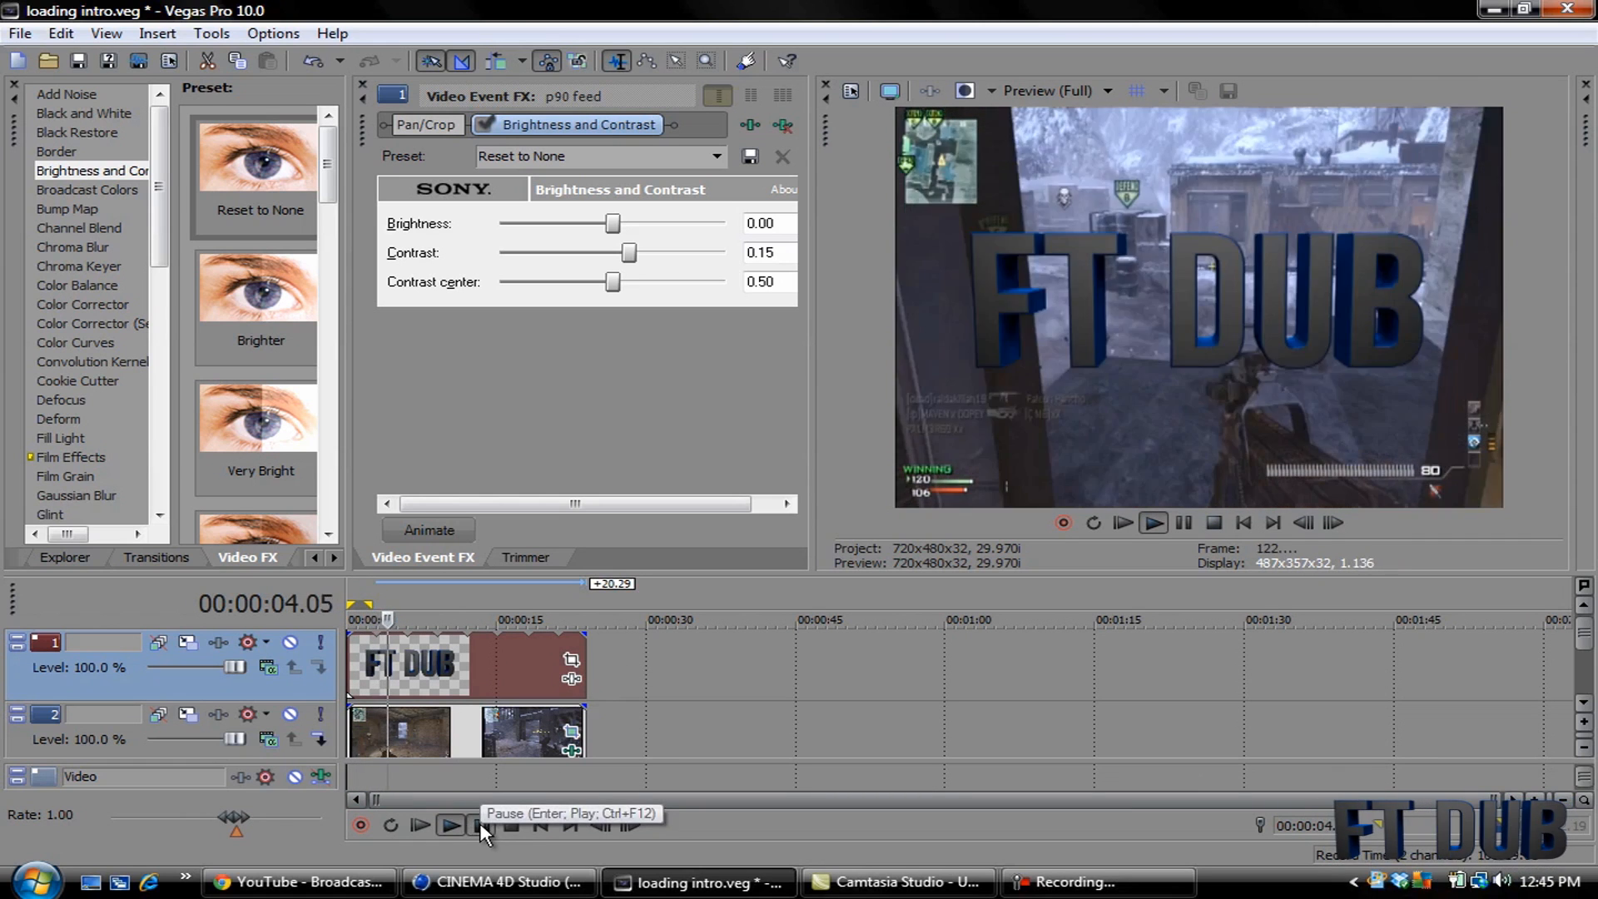
pyautogui.press('Return')
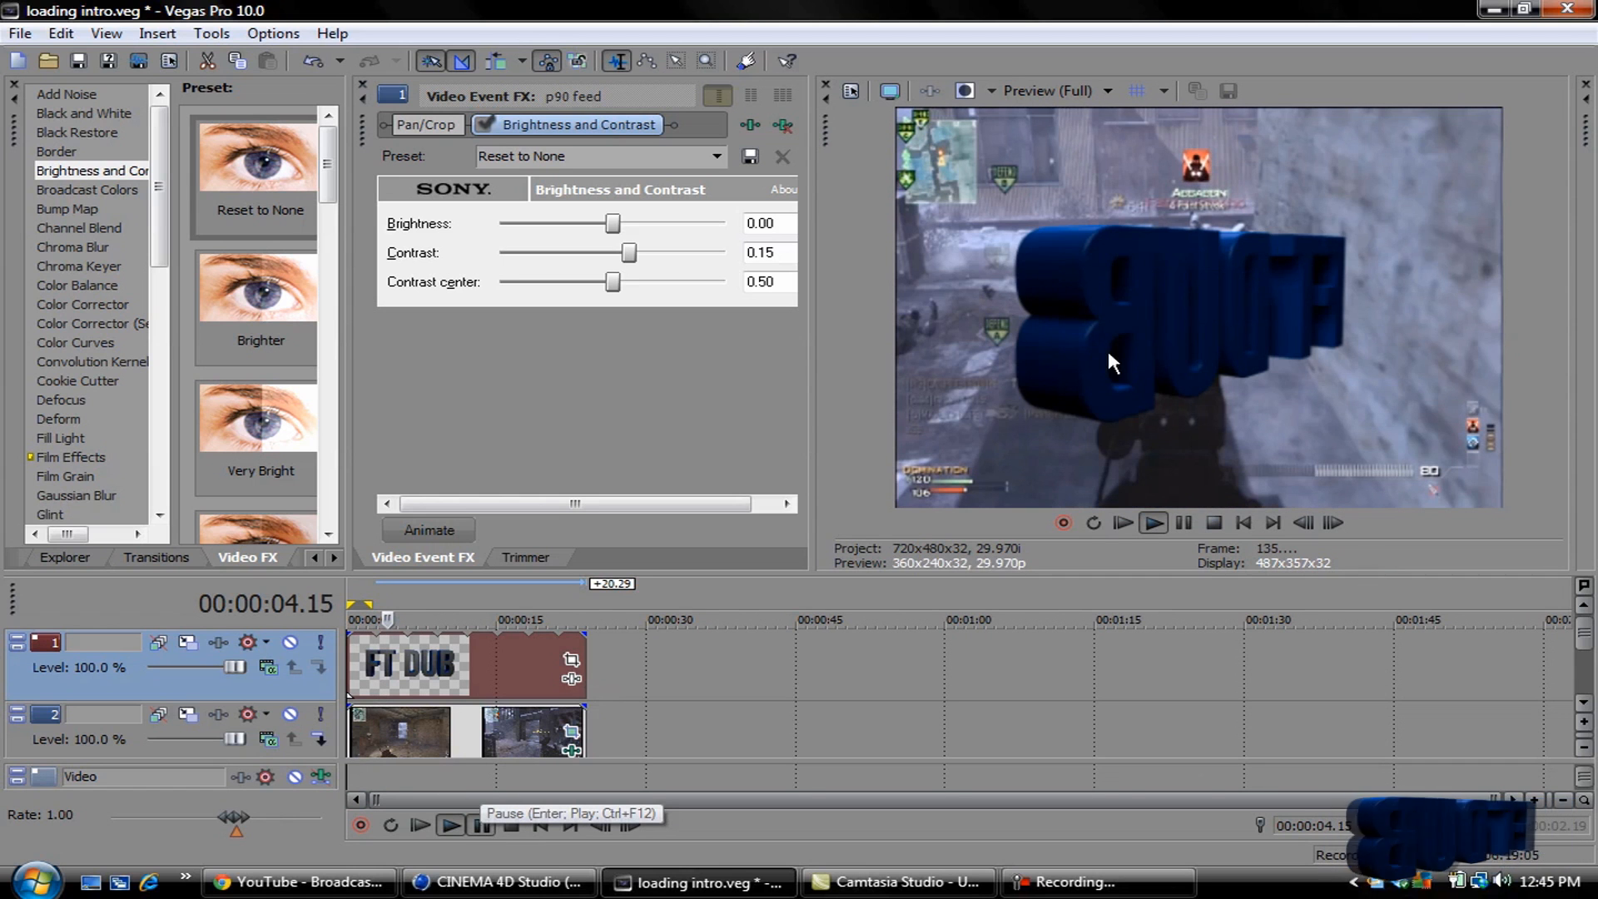
pyautogui.click(352, 671)
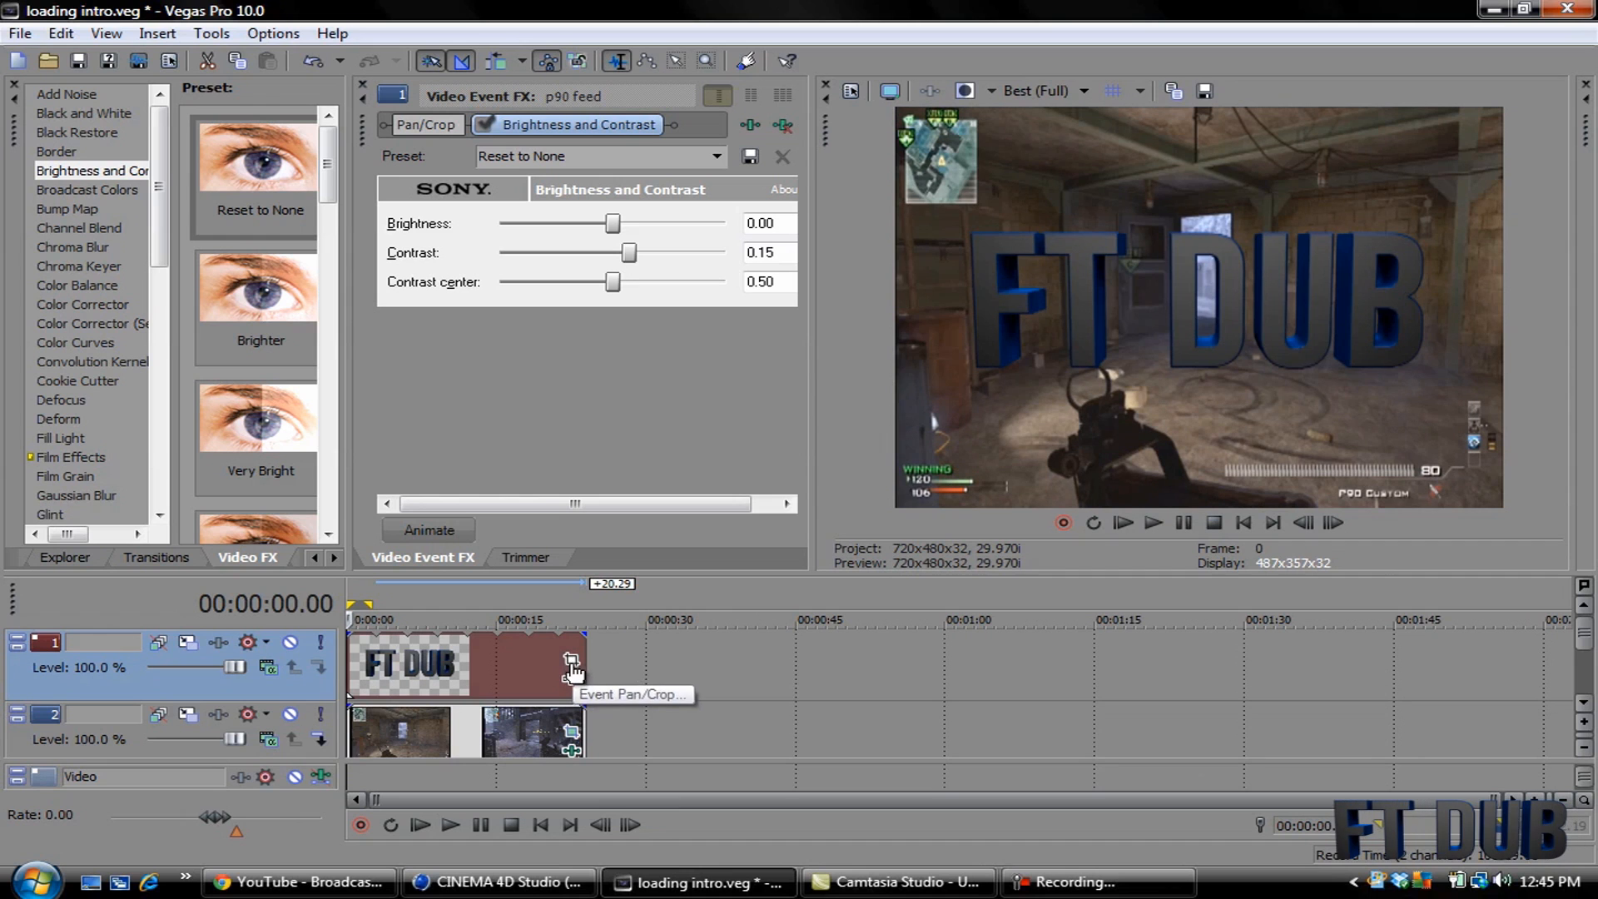
# Step: In Event Pan/Crop, shrink the watermark and move it toward the upper-right corner
pyautogui.click(571, 664)
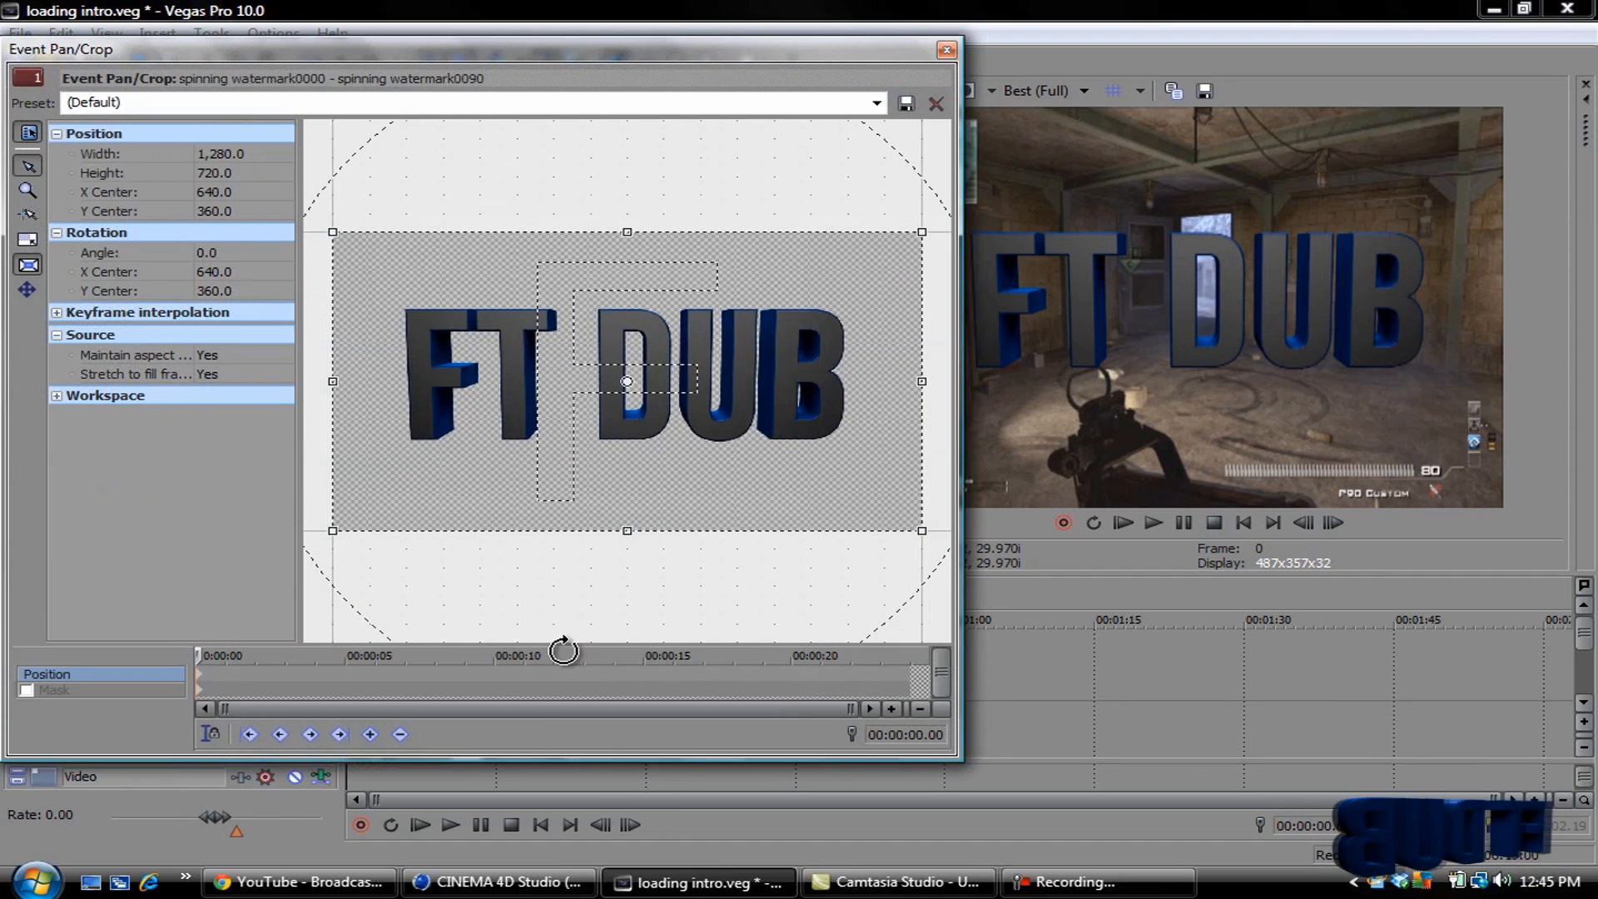
pyautogui.scroll(-3, 775, 400)
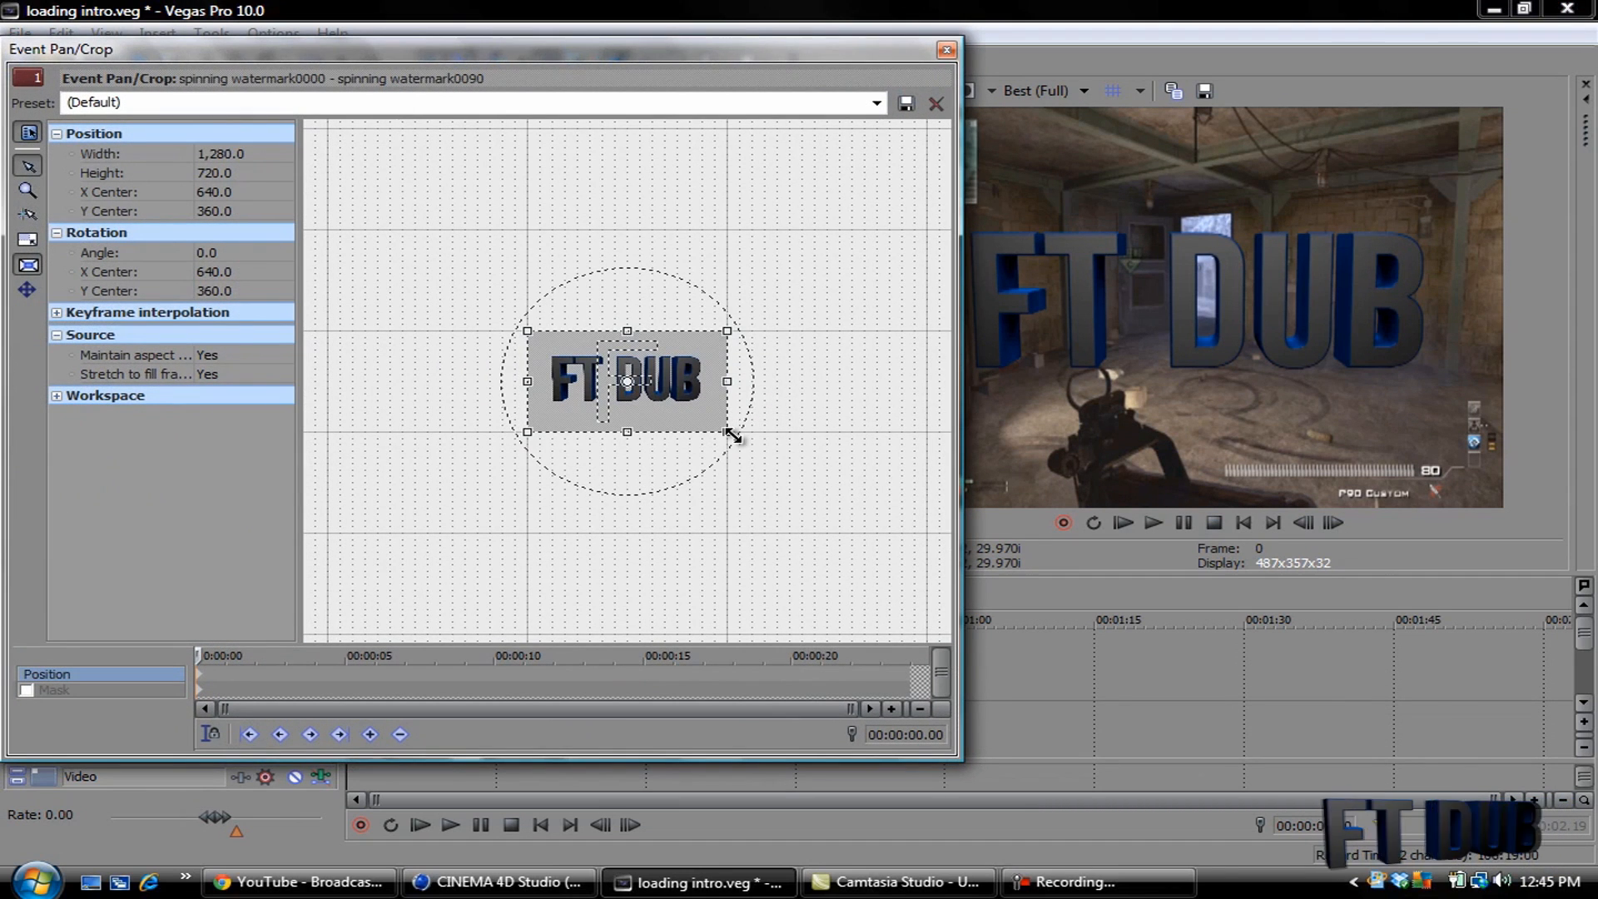
pyautogui.moveTo(729, 433); pyautogui.dragTo(926, 628)
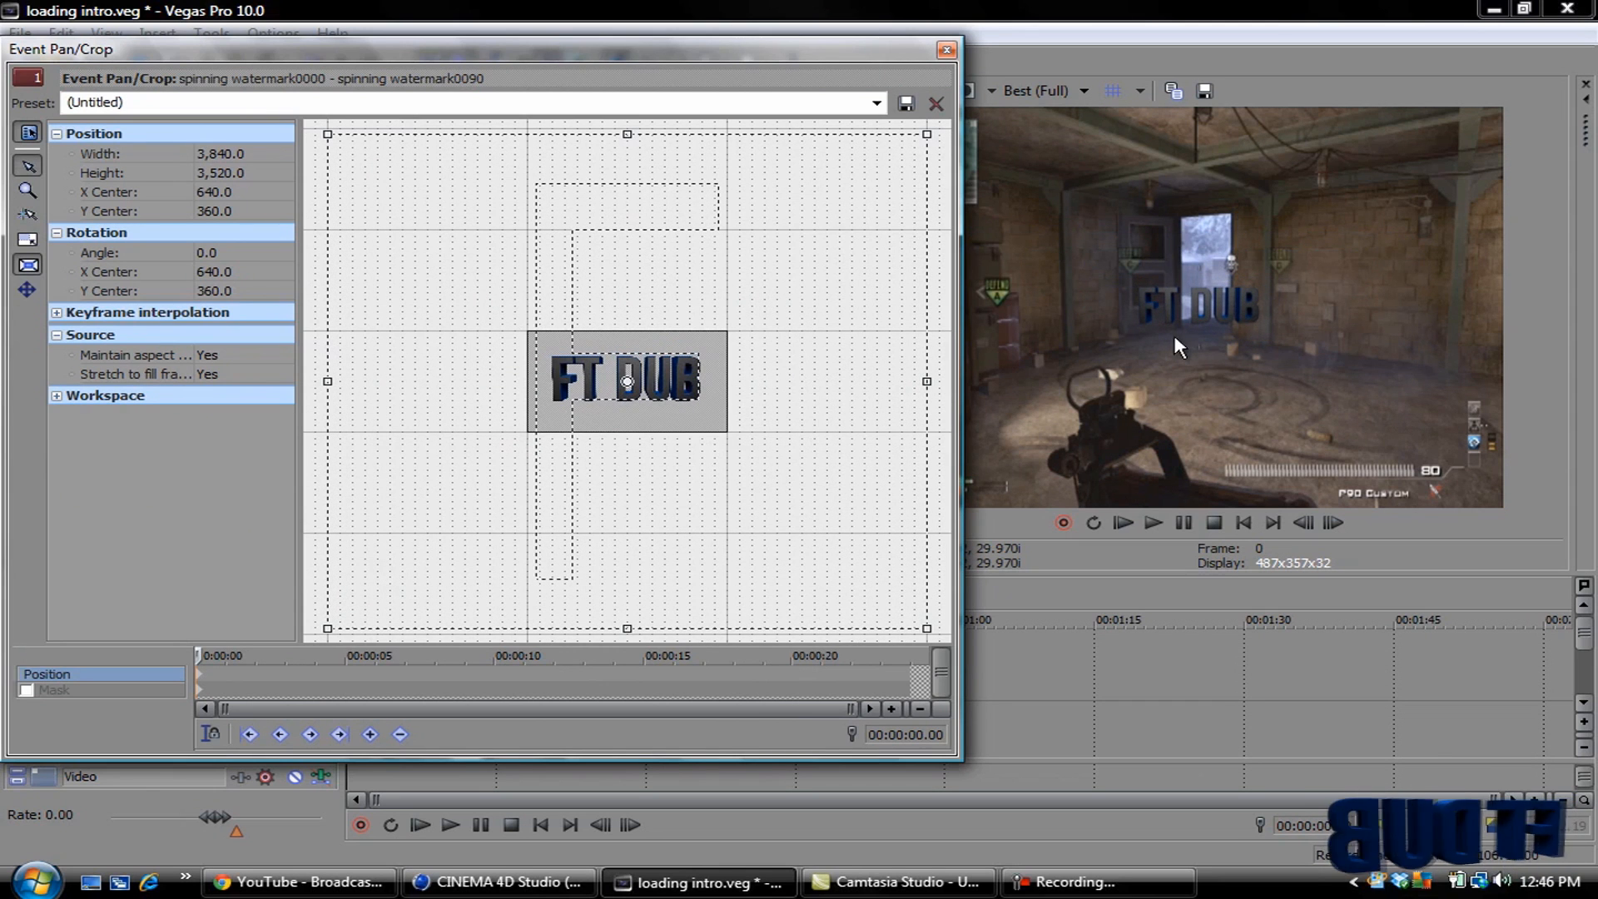
pyautogui.moveTo(852, 348)
pyautogui.mouseDown()
pyautogui.moveTo(643, 523)
pyautogui.moveTo(832, 546)
pyautogui.mouseUp()
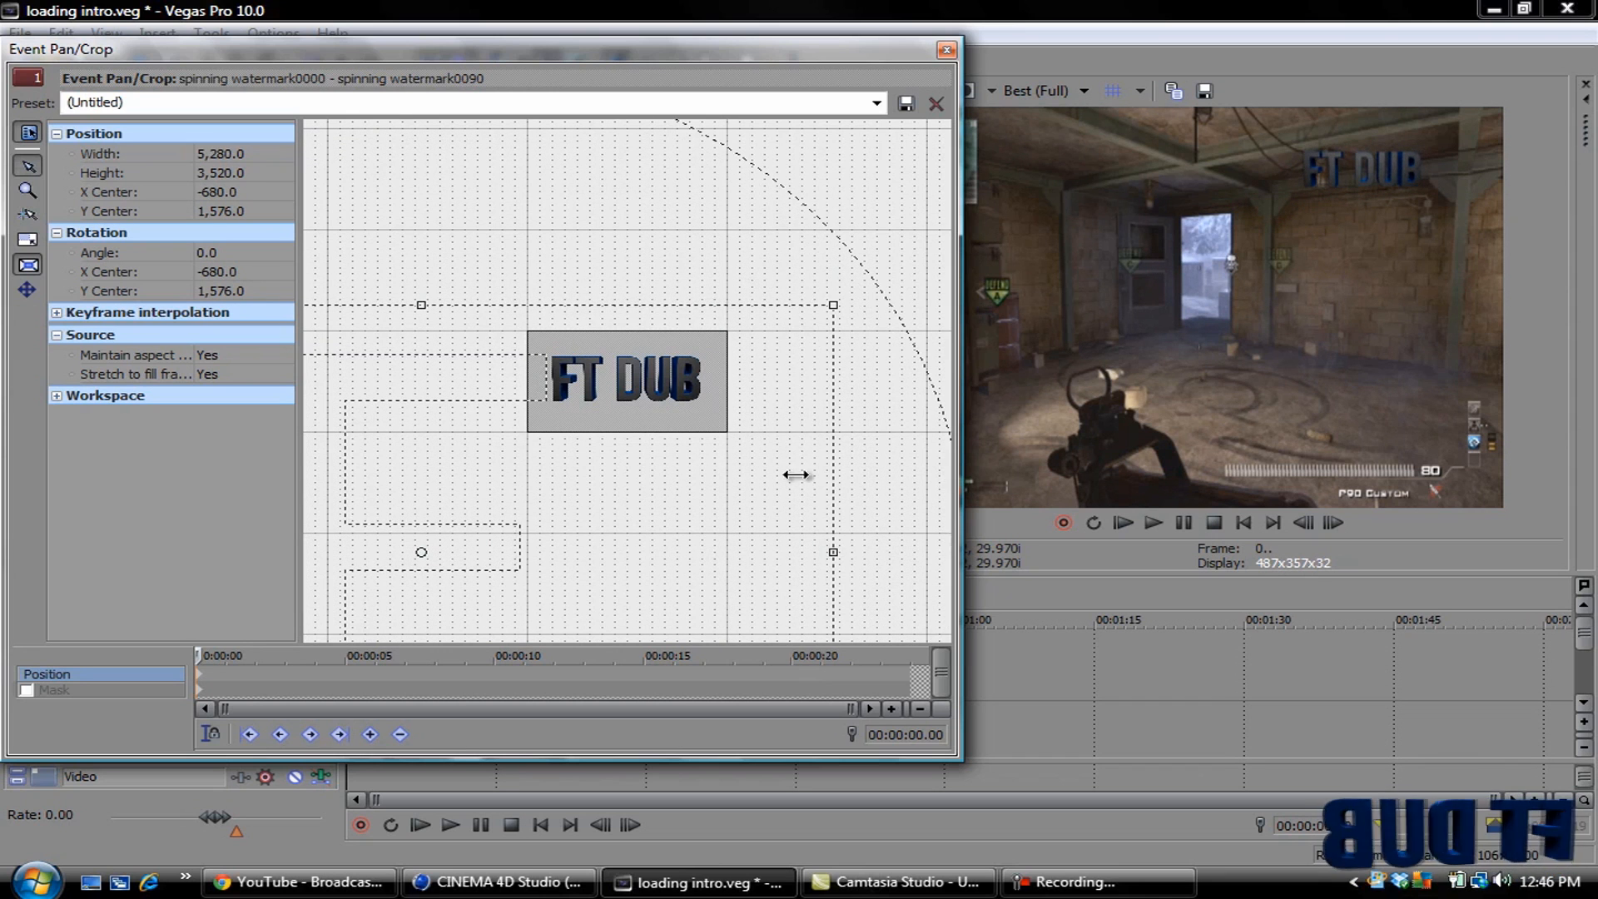
pyautogui.moveTo(716, 465)
pyautogui.mouseDown()
pyautogui.moveTo(685, 452)
pyautogui.moveTo(688, 472)
pyautogui.mouseUp()
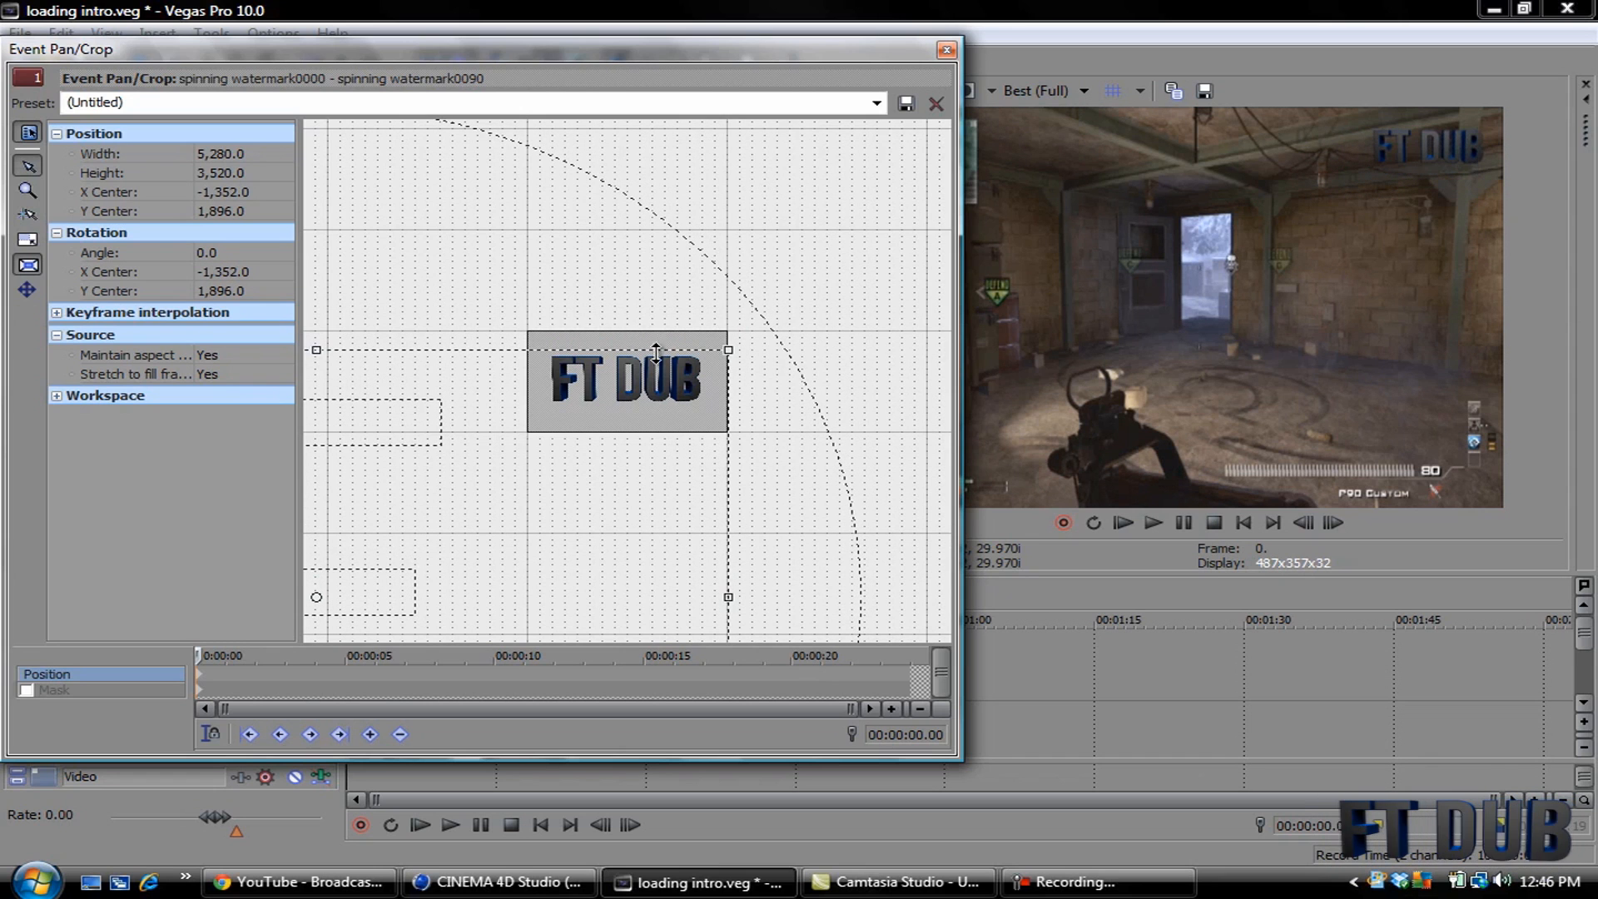
# Step: Refine the crop frame so the watermark sits small in the top-right corner
pyautogui.moveTo(534, 351); pyautogui.dragTo(536, 268)
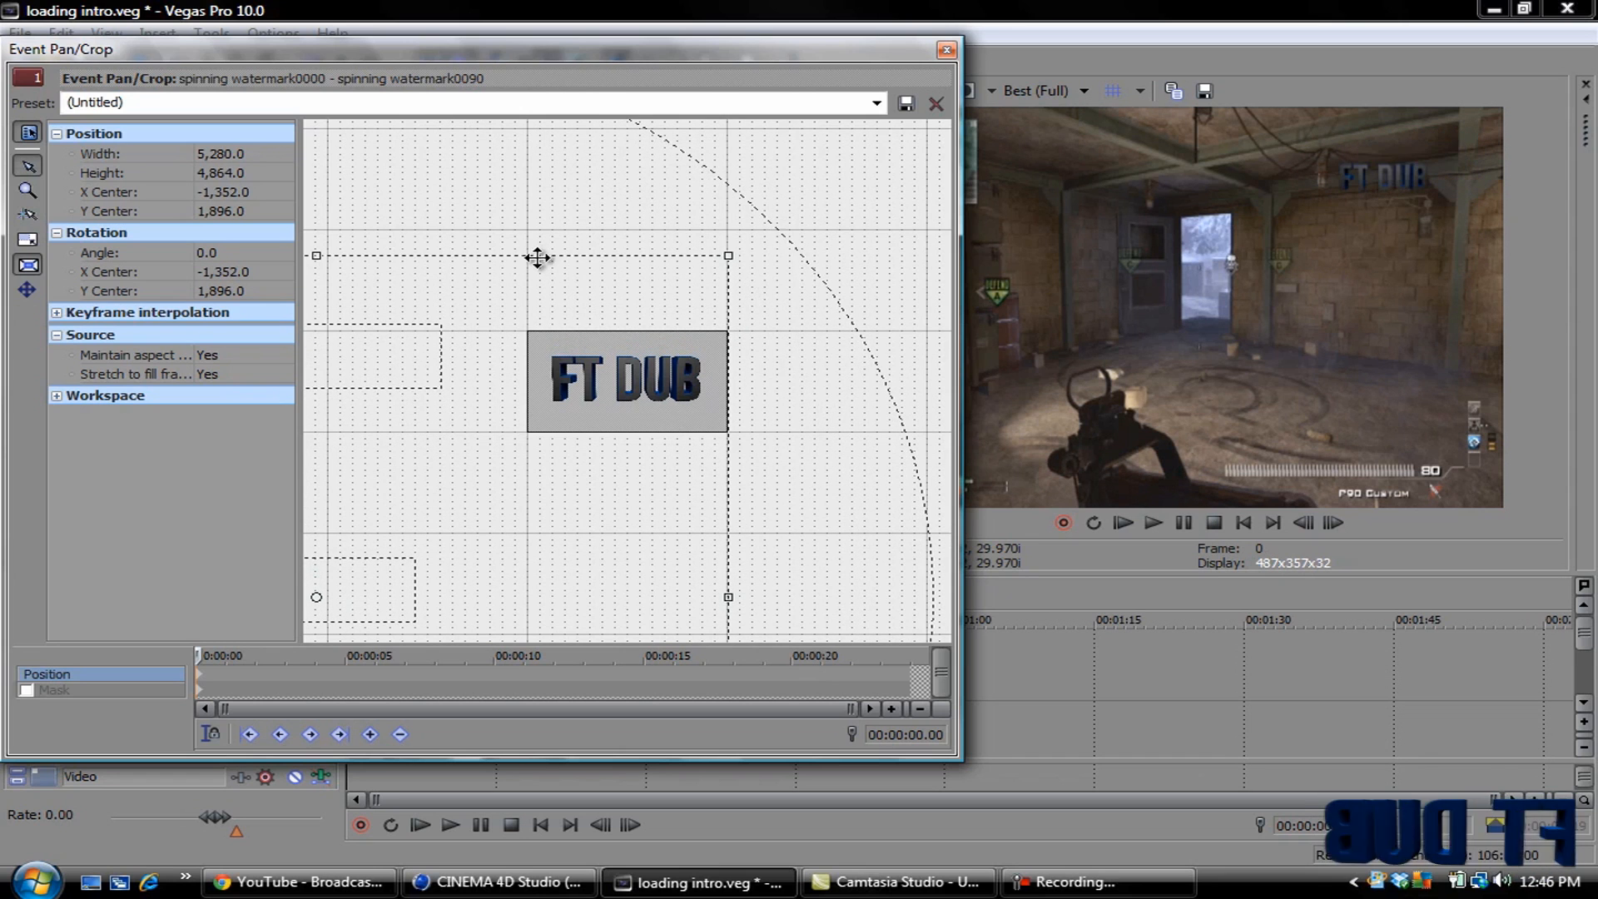
pyautogui.moveTo(696, 346); pyautogui.dragTo(670, 388)
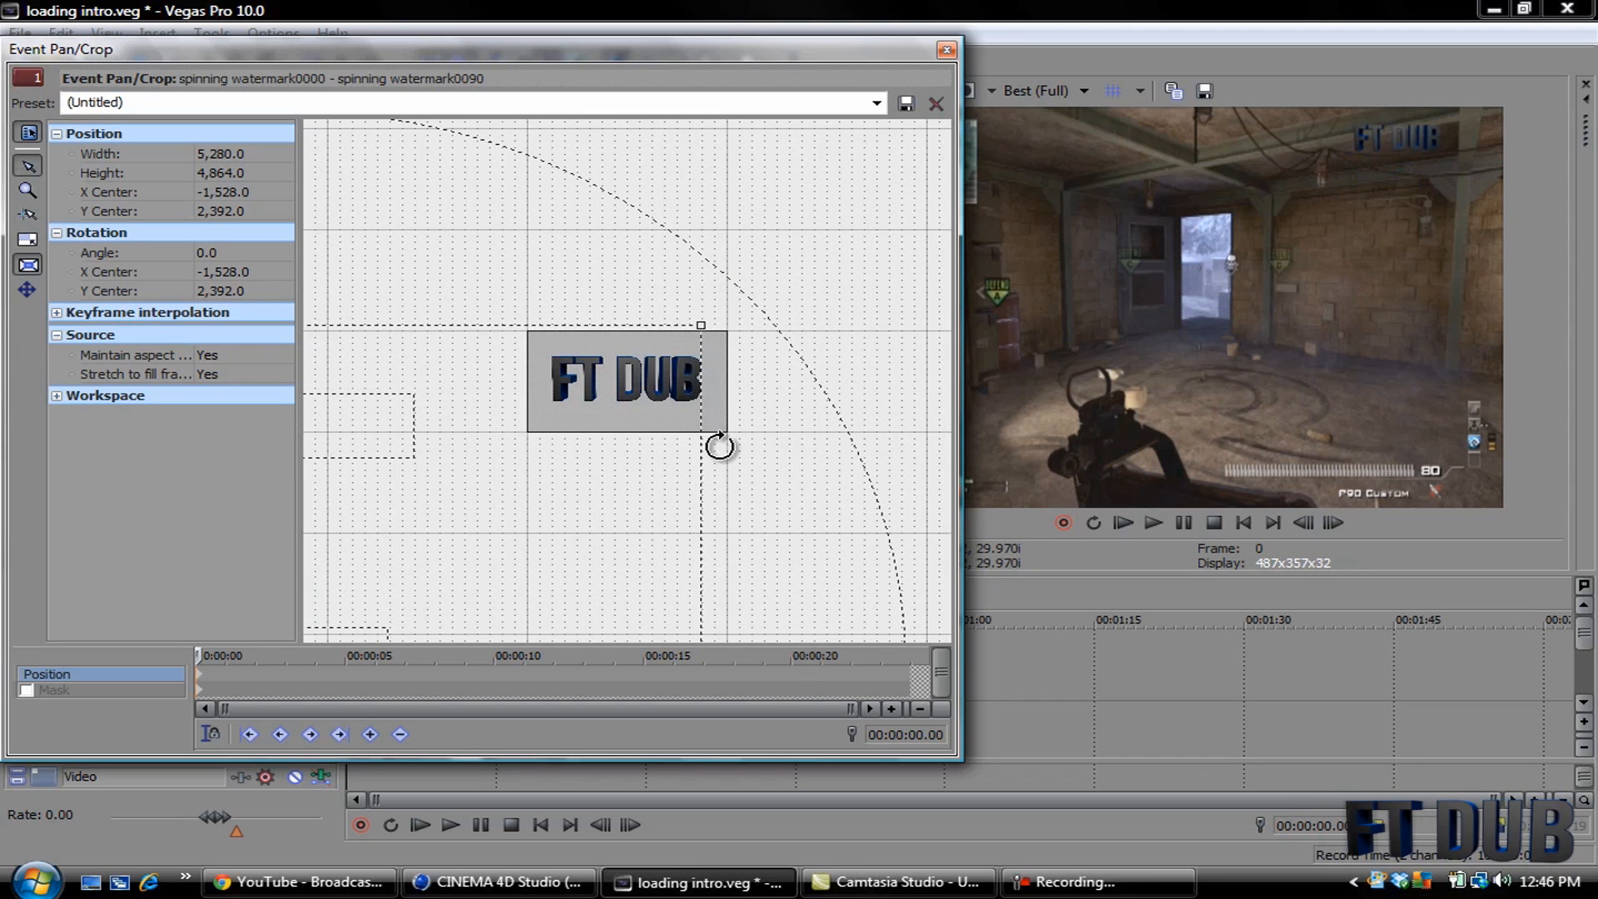
pyautogui.moveTo(710, 437)
pyautogui.mouseDown()
pyautogui.moveTo(763, 458)
pyautogui.moveTo(685, 454)
pyautogui.mouseUp()
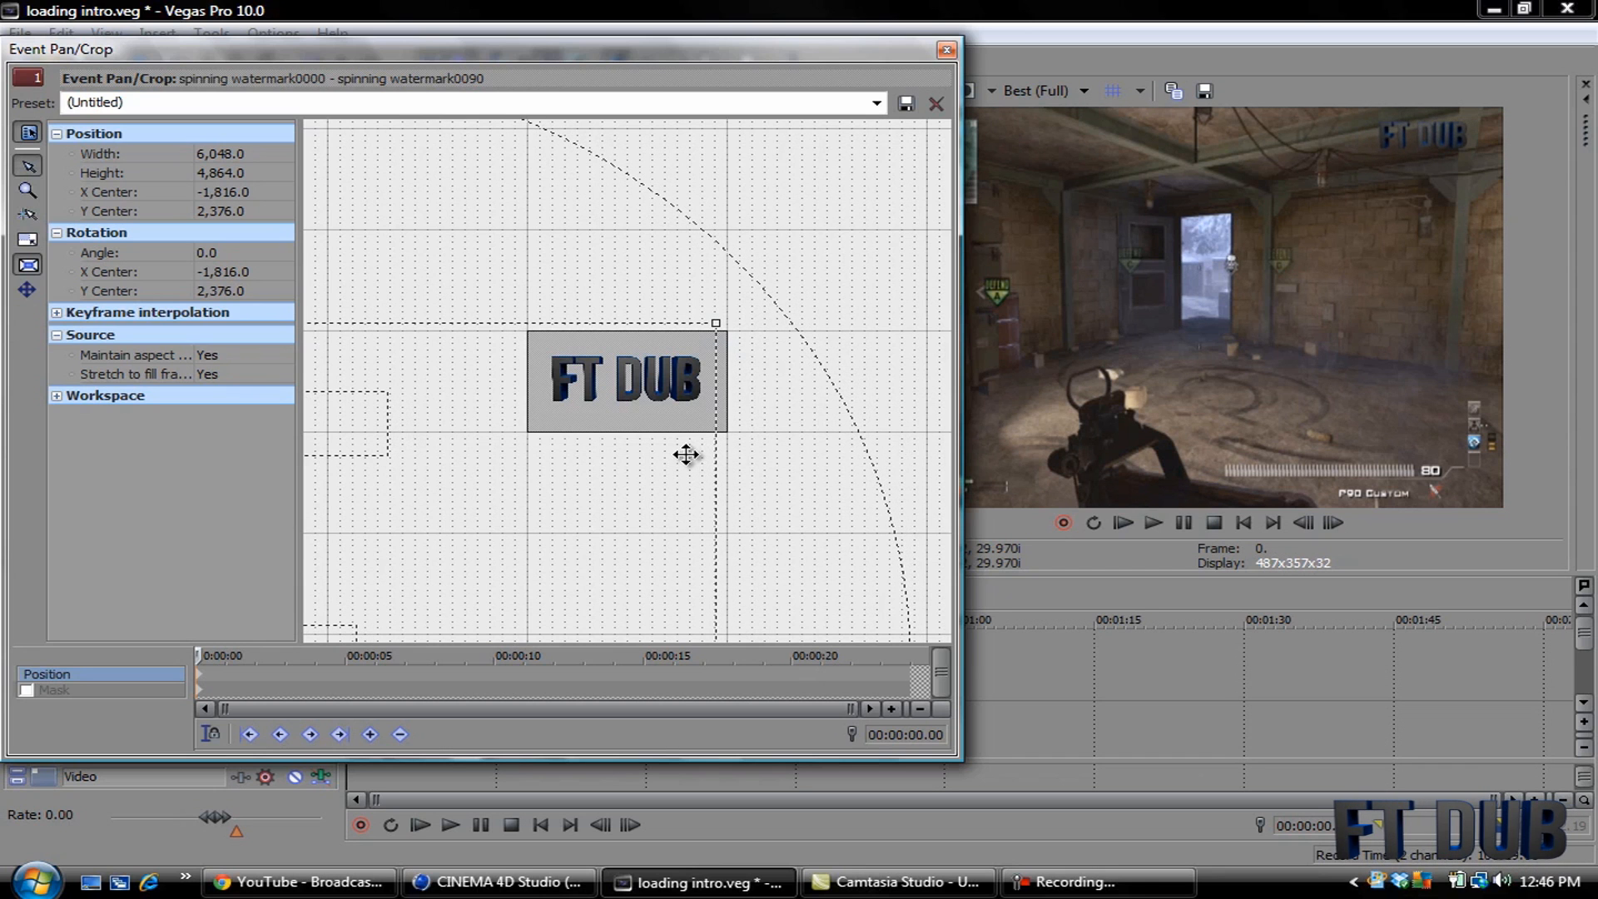
pyautogui.click(945, 52)
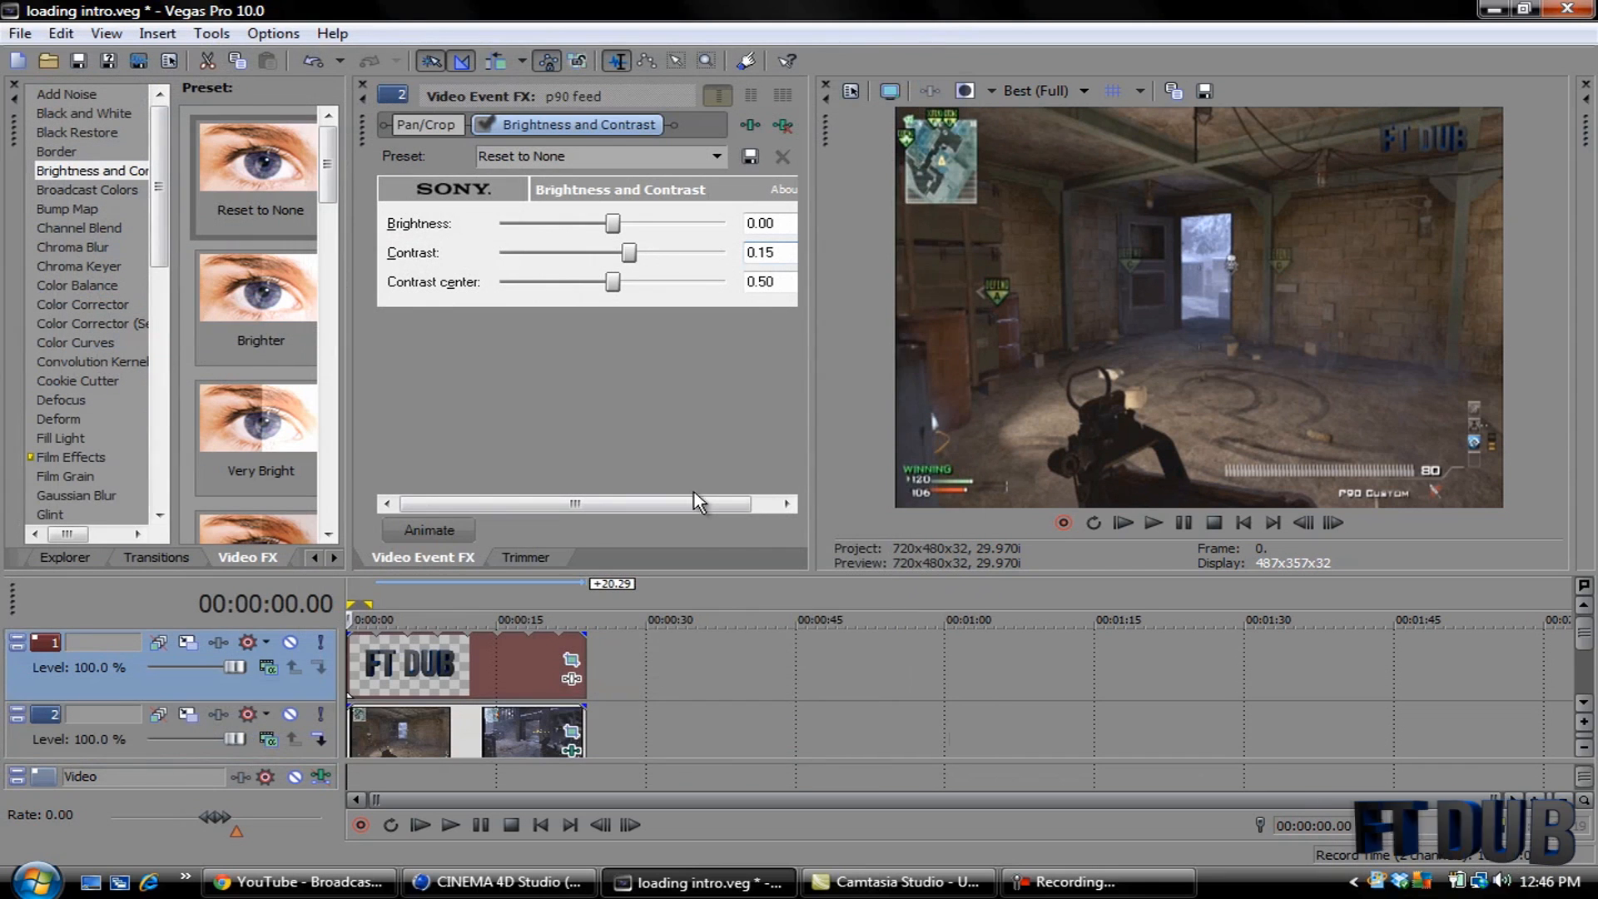